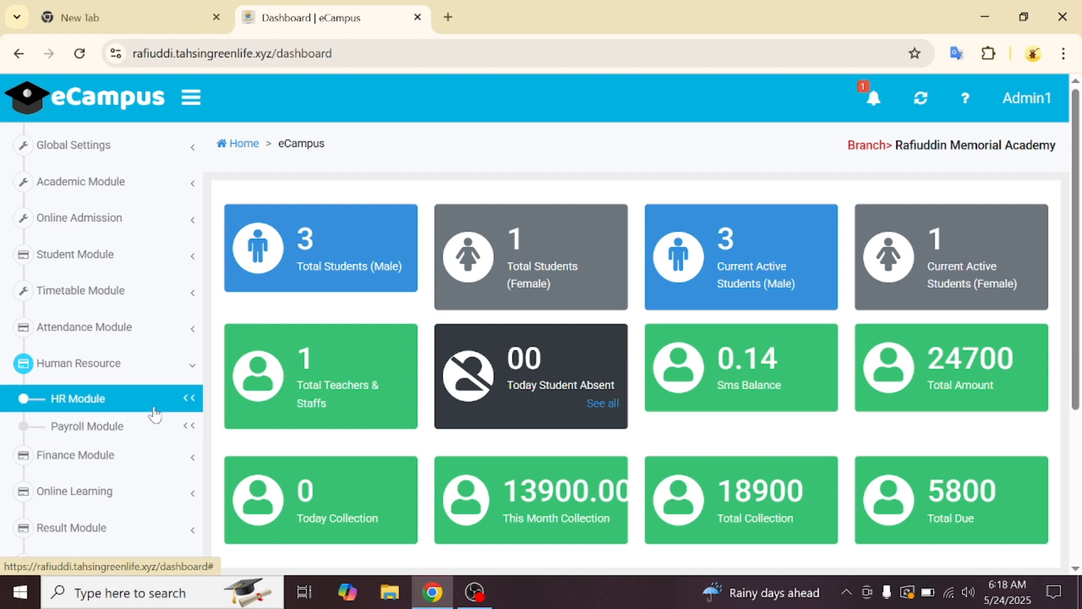
# - Expand Payroll Module, then HR Module, under Human Resource in the sidebar
pyautogui.click(152, 412)
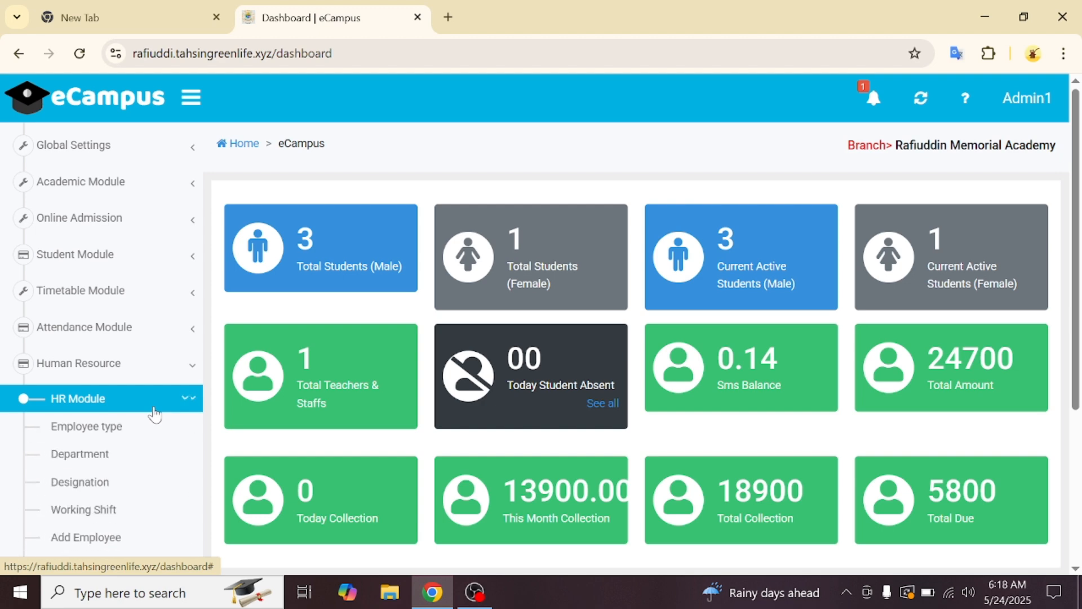
pyautogui.scroll(-2, 146, 448)
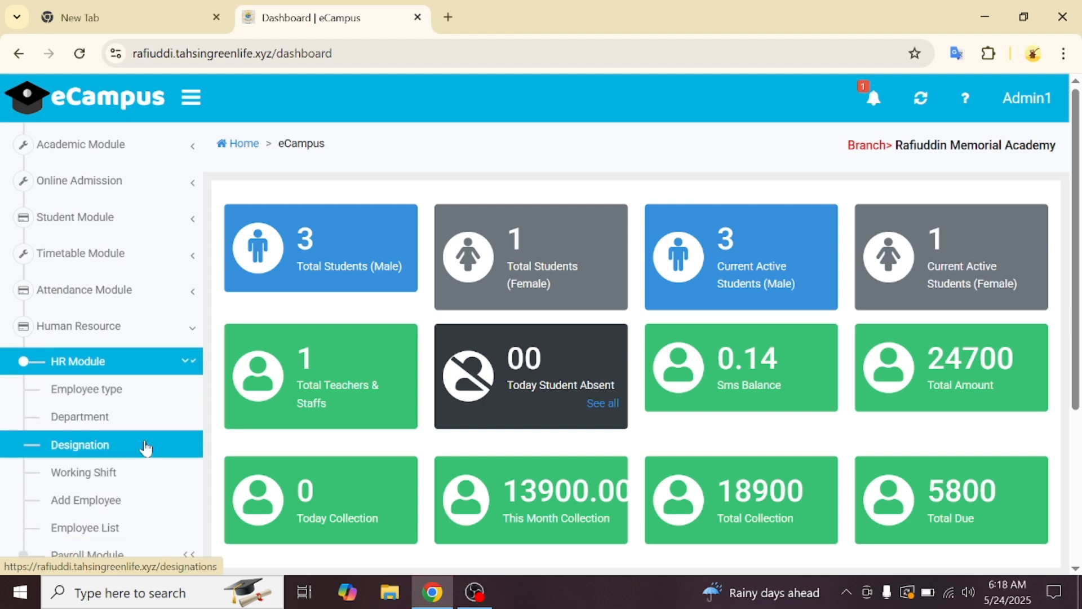
pyautogui.scroll(-2, 145, 448)
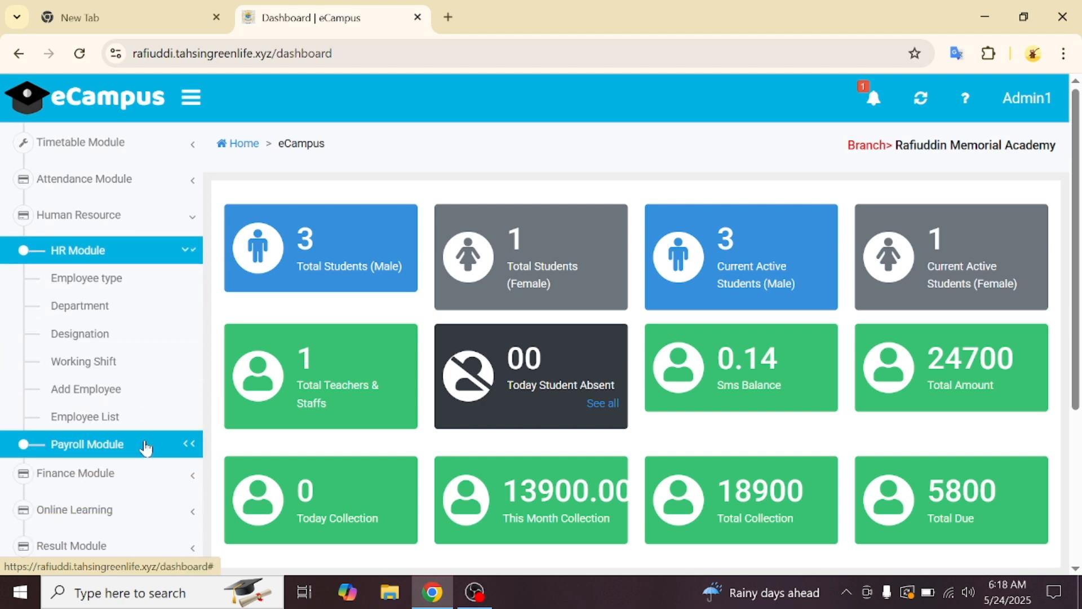
pyautogui.click(146, 446)
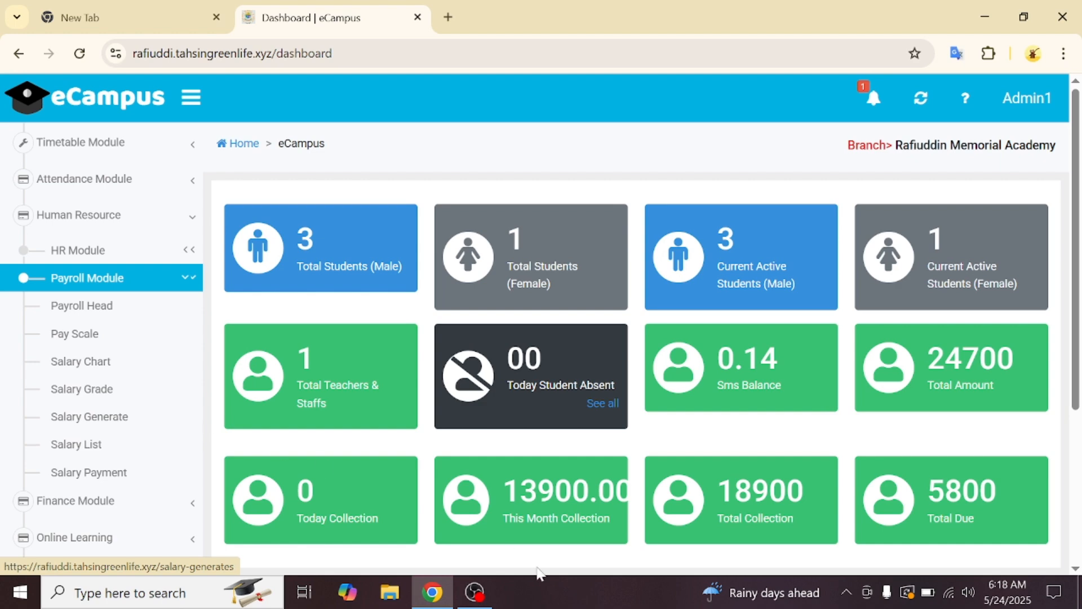
pyautogui.click(481, 601)
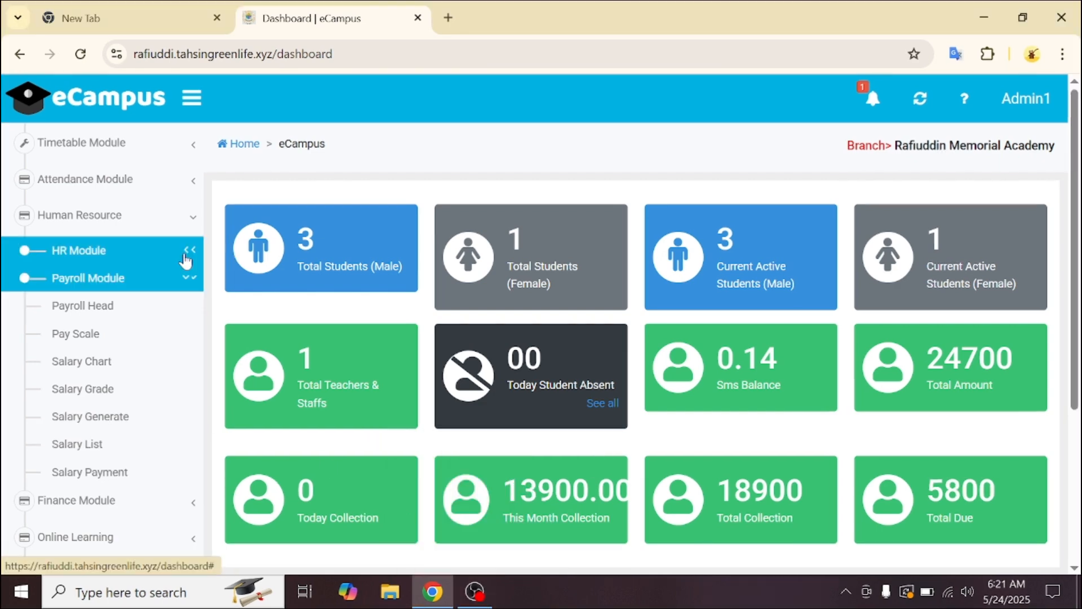
pyautogui.click(186, 261)
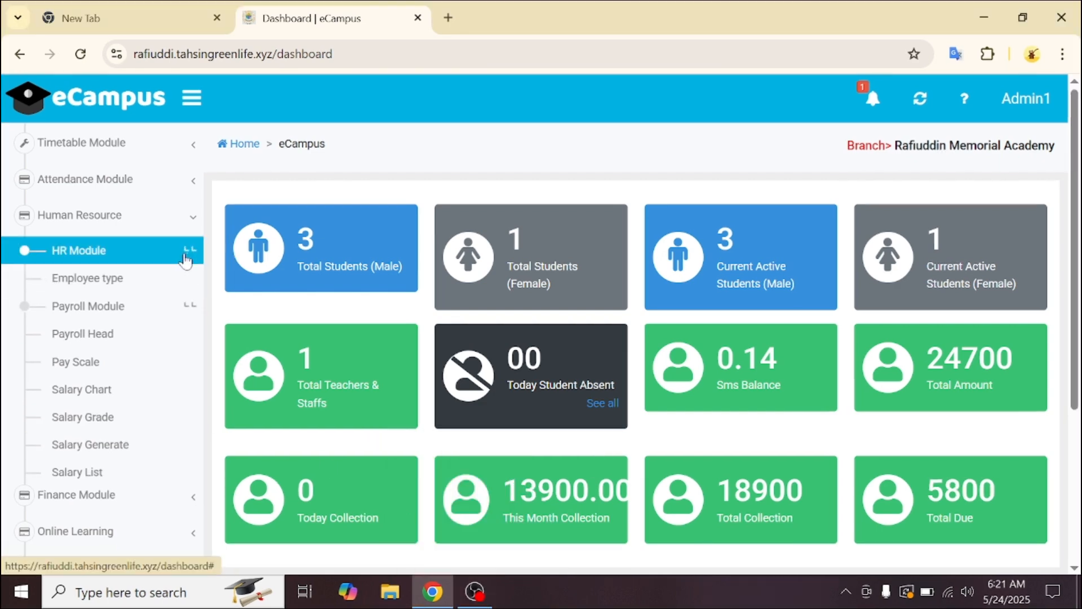
# - Add an active 'Part time' employee type and return to the Employee Type list
pyautogui.click(151, 286)
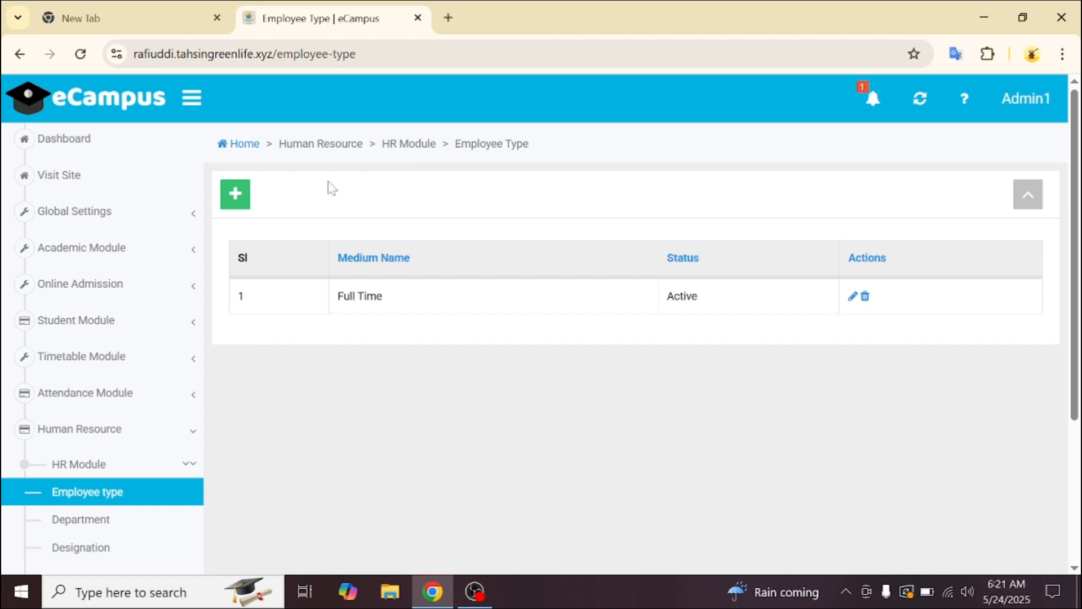
pyautogui.click(241, 209)
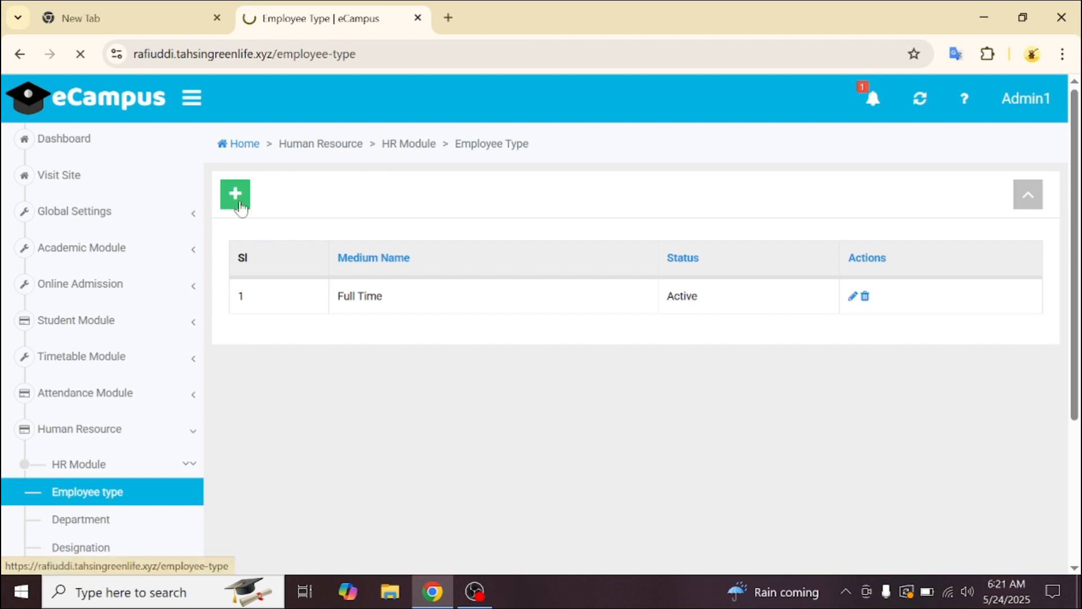
pyautogui.click(241, 209)
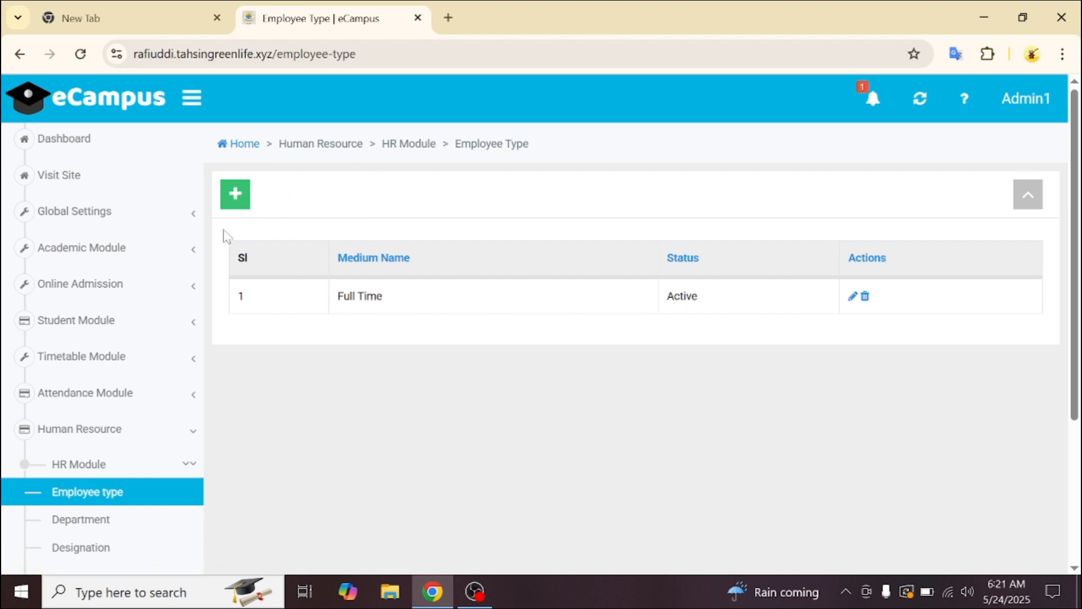
pyautogui.click(236, 201)
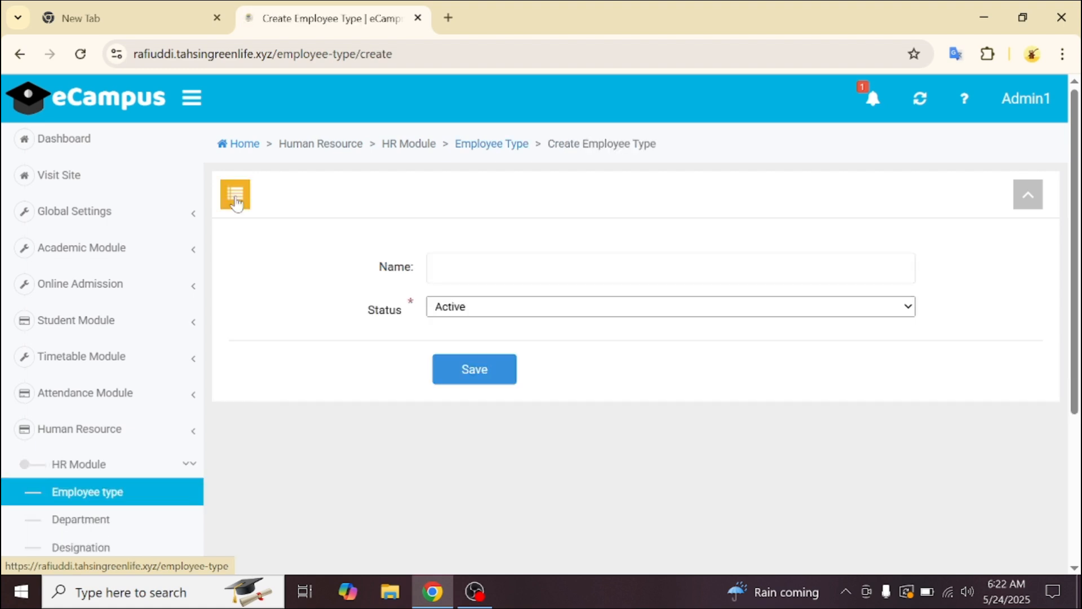
pyautogui.click(528, 269)
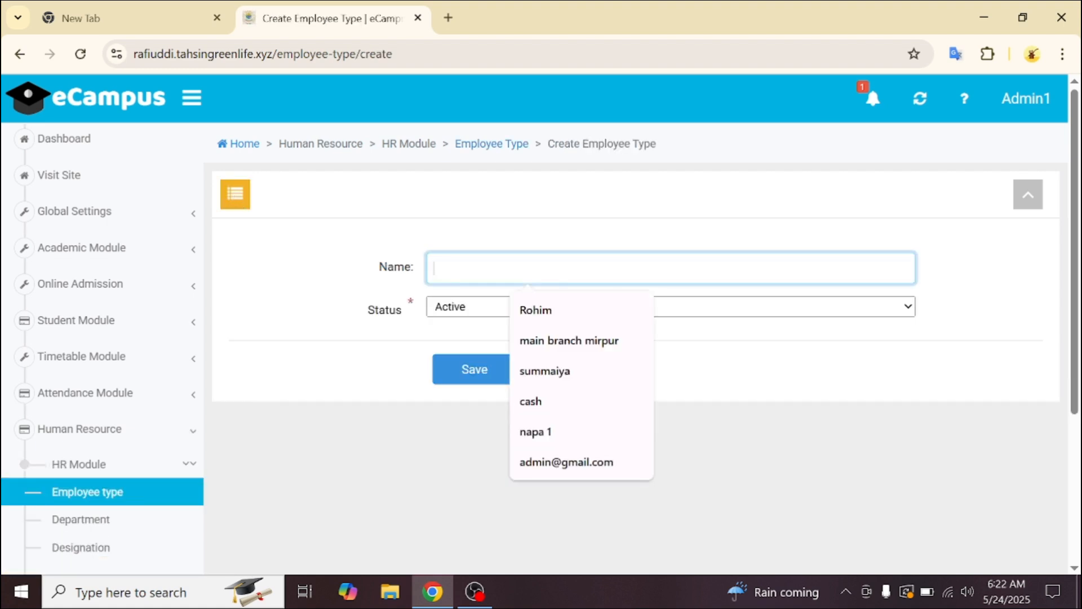
pyautogui.write('Part')
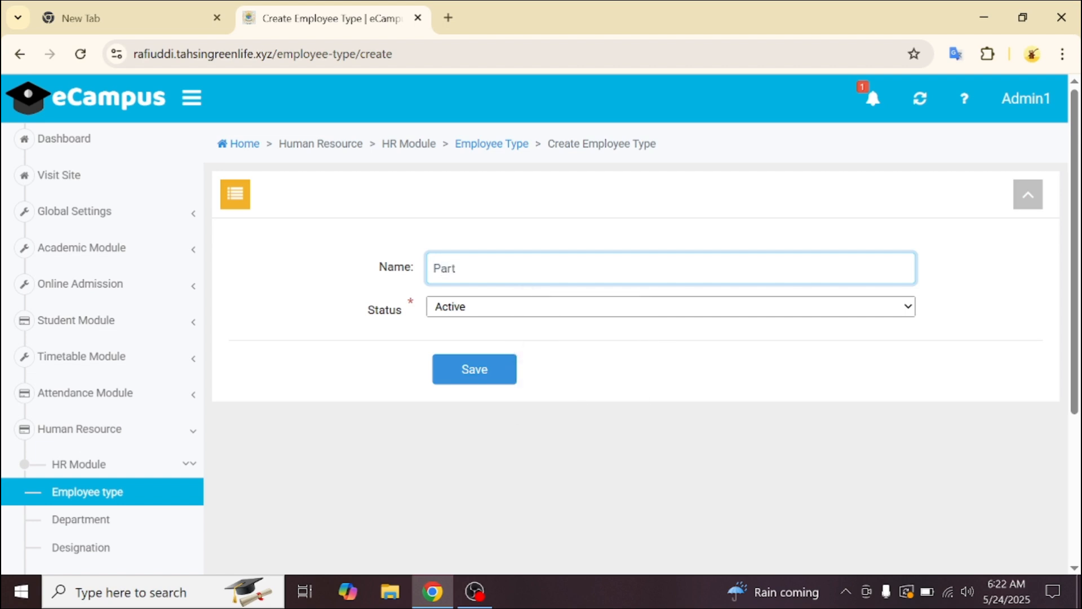
pyautogui.write('time')
pyautogui.click(456, 269)
pyautogui.click(497, 372)
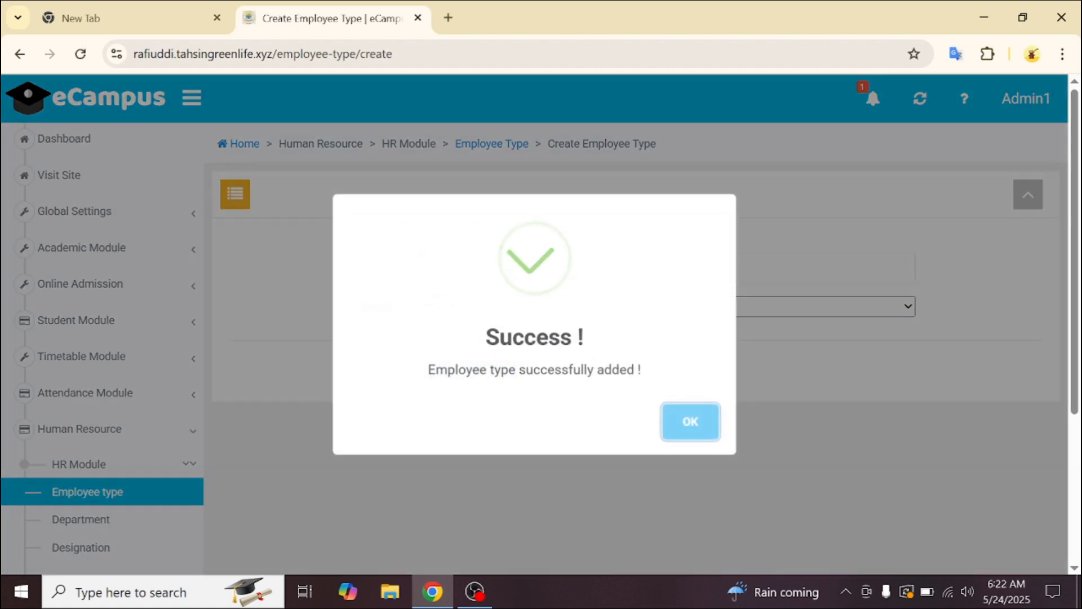
pyautogui.click(683, 423)
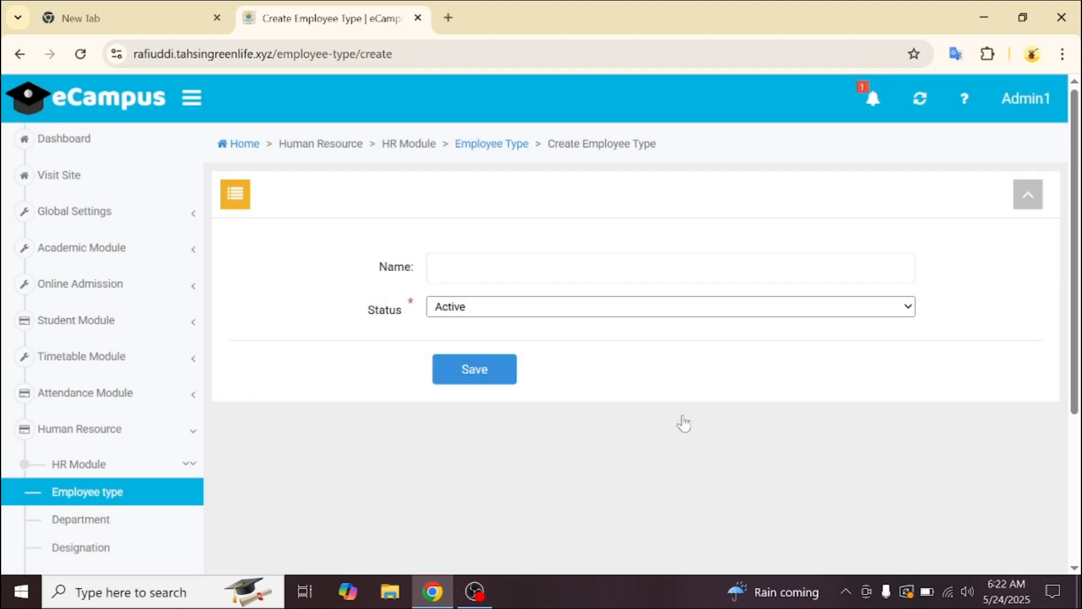
pyautogui.click(236, 198)
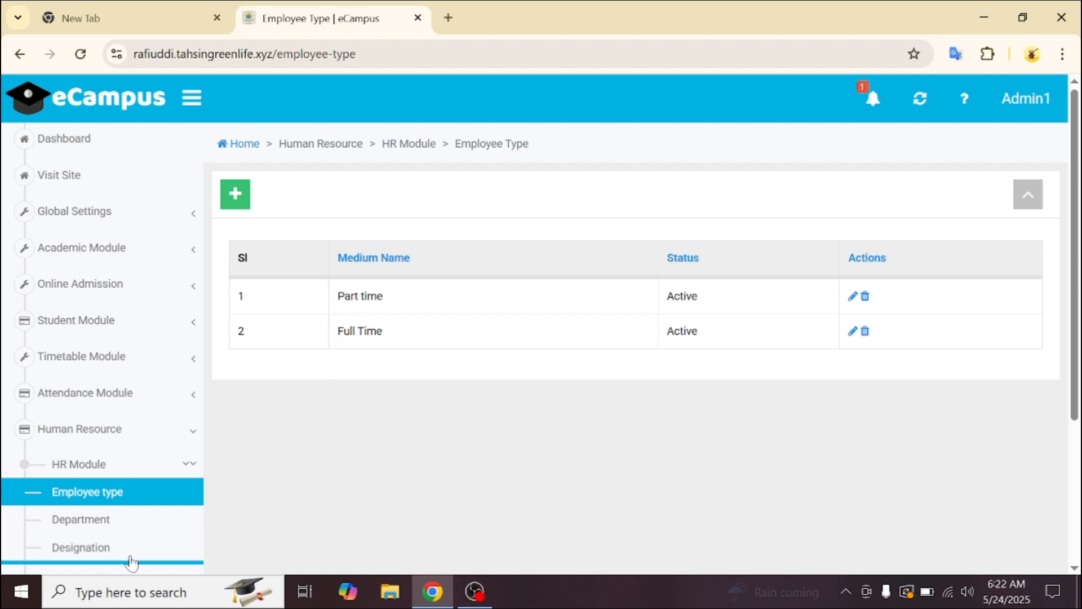
pyautogui.click(146, 529)
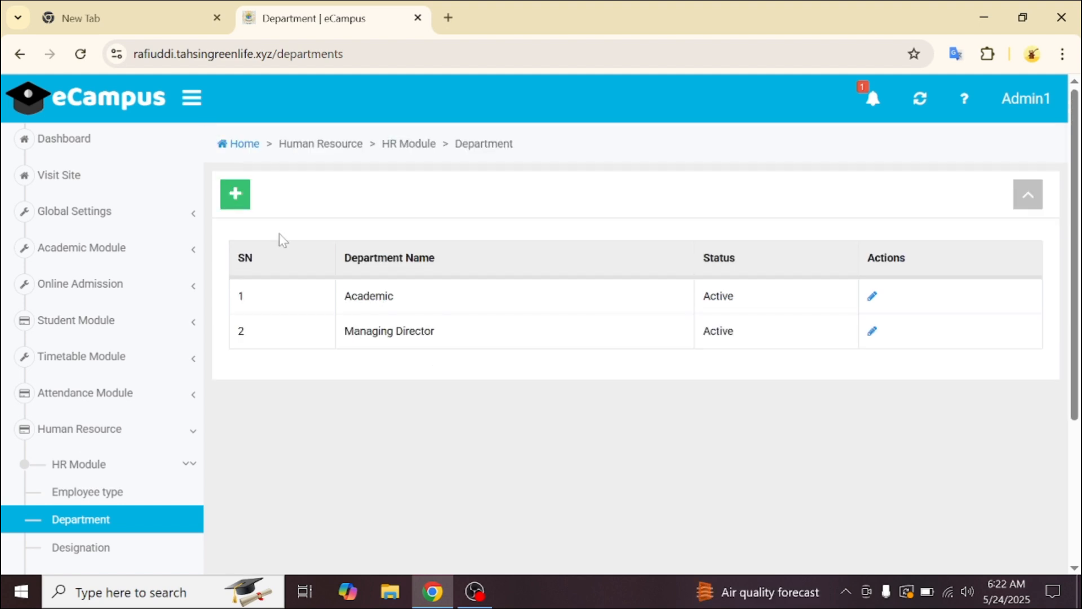
# - Submit a new active department named 'Finance Department' and confirm the success message
pyautogui.click(234, 201)
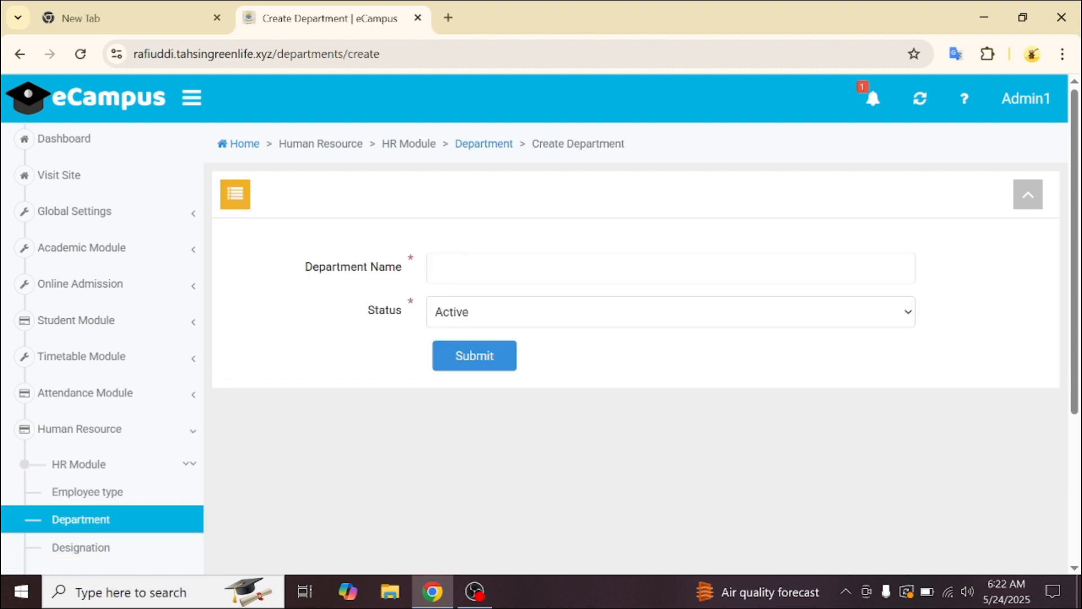
pyautogui.click(528, 279)
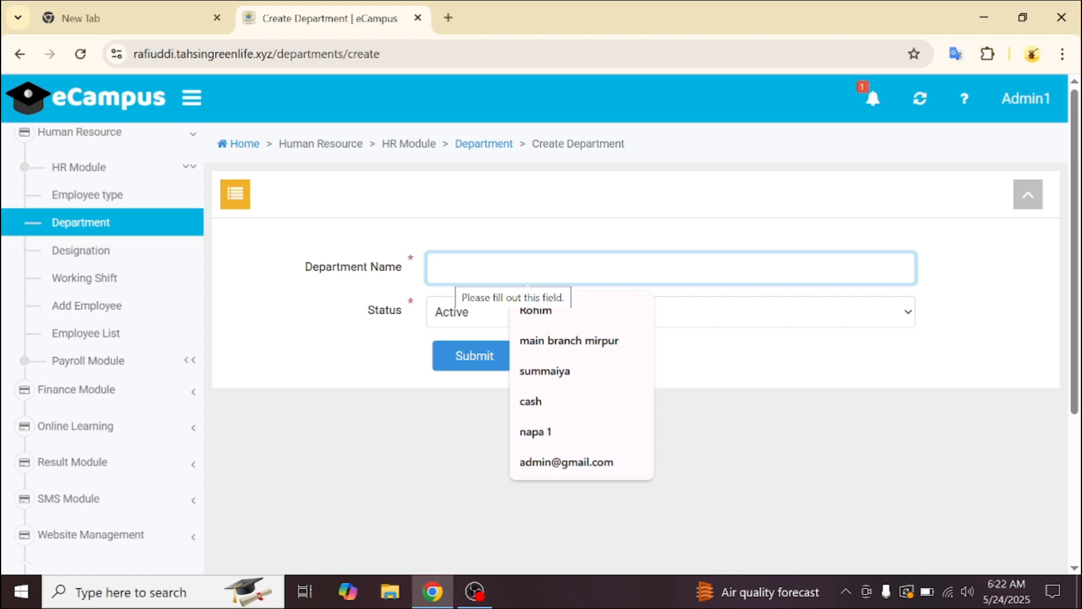
pyautogui.write('Fi')
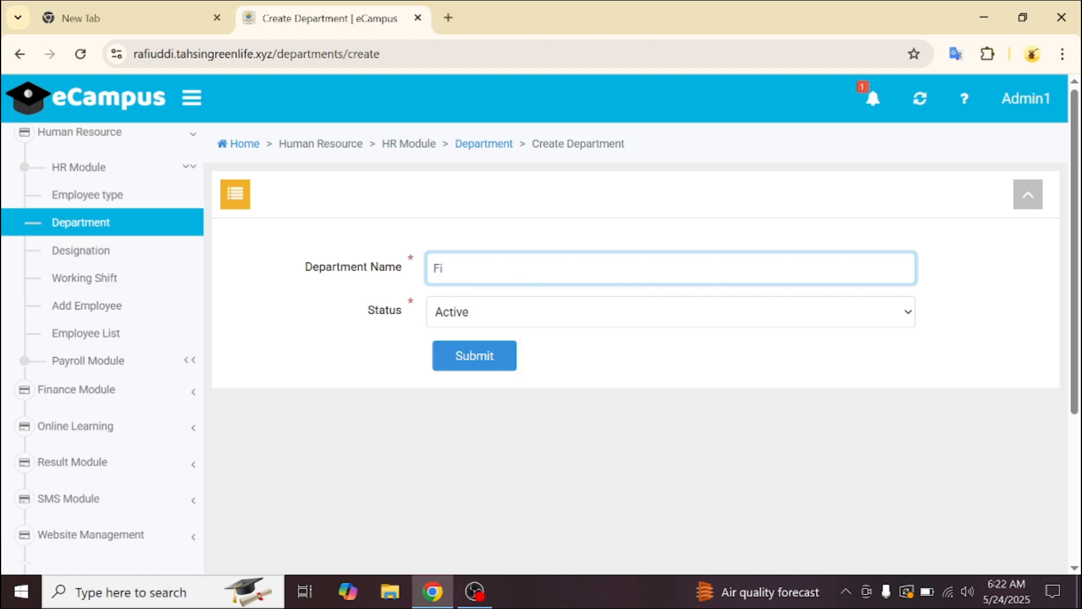
pyautogui.write('nance Department')
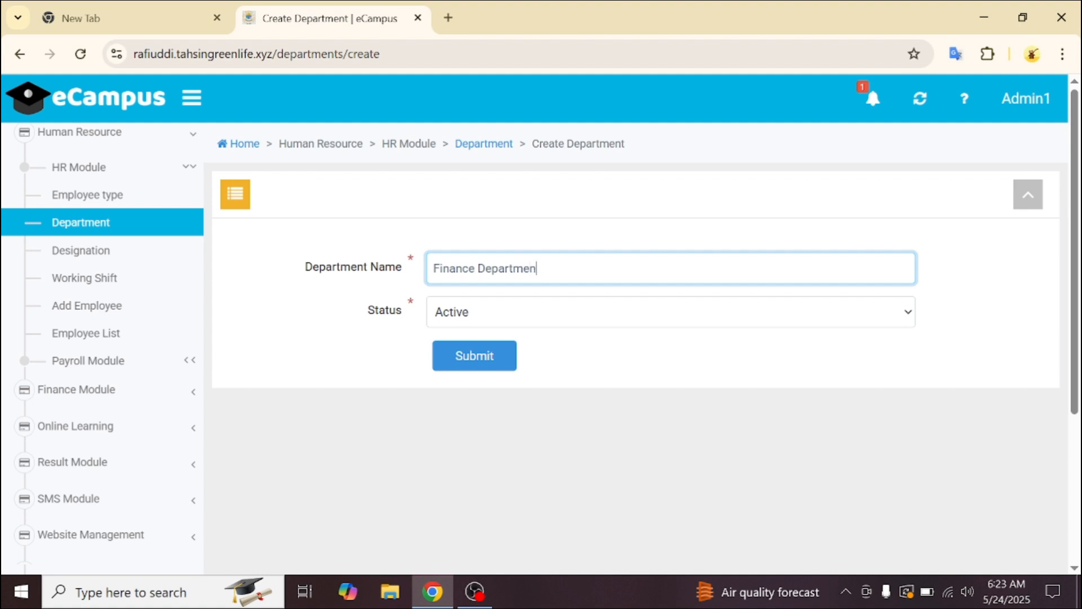
pyautogui.click(492, 361)
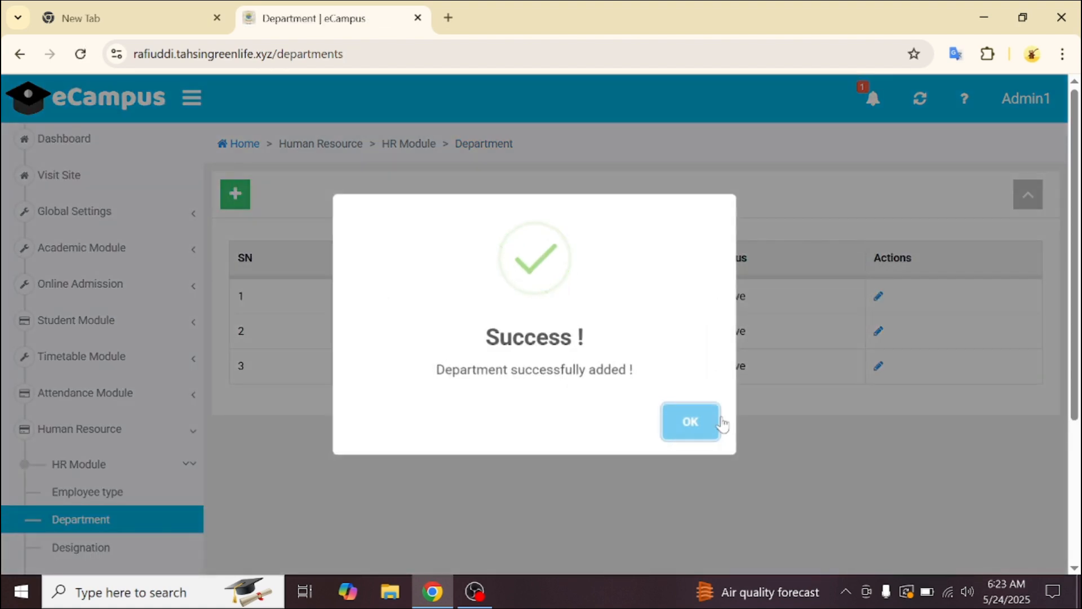
pyautogui.click(712, 429)
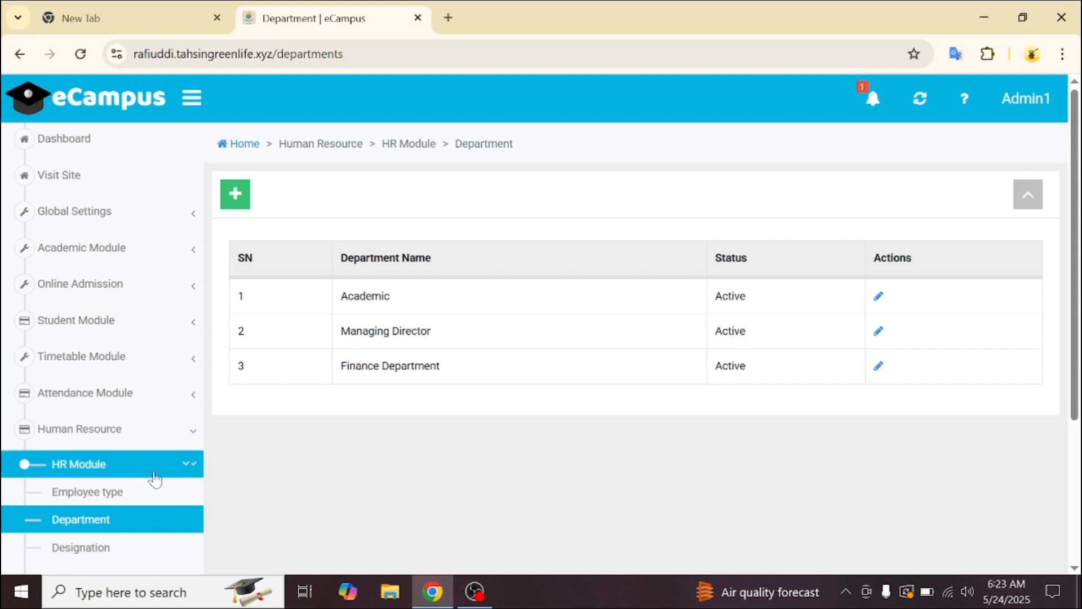
pyautogui.scroll(-3, 144, 468)
# - Create the 'Assistant Principal' designation with type Teacher in the Academic department
pyautogui.click(133, 439)
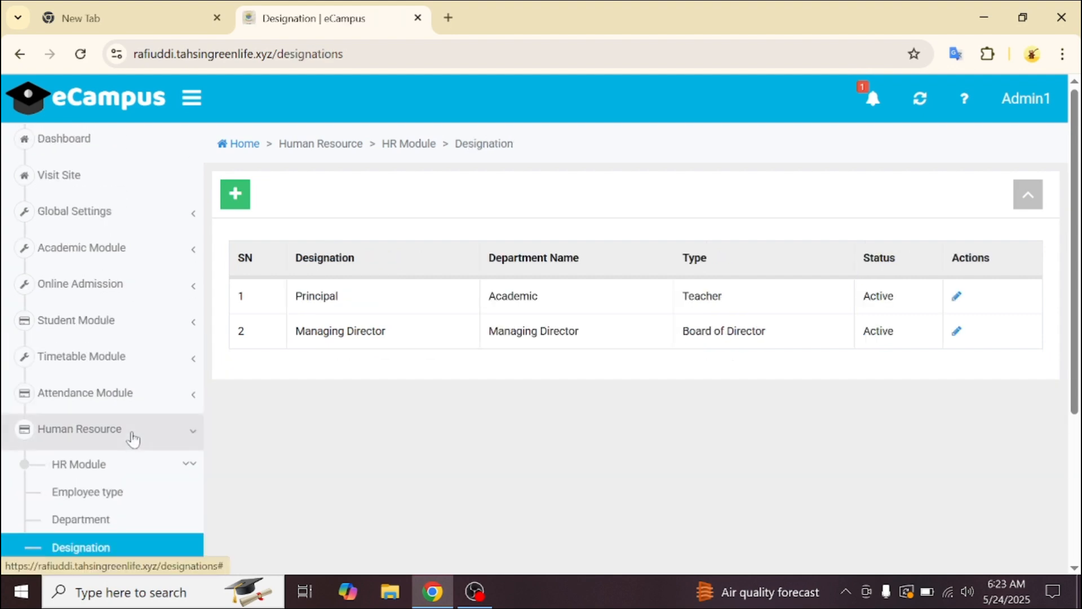
pyautogui.click(239, 194)
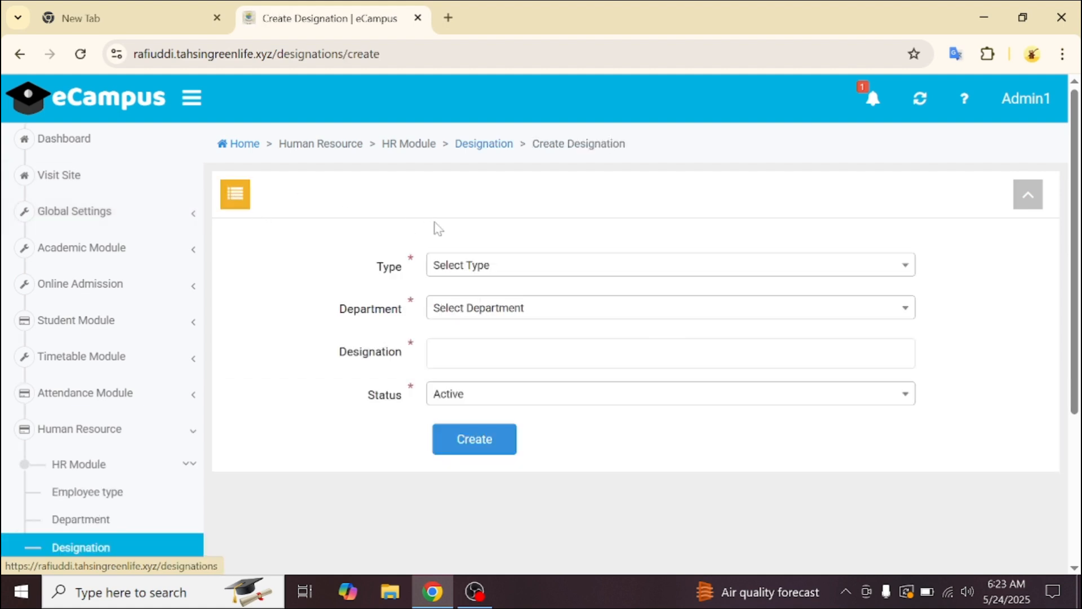
pyautogui.click(480, 272)
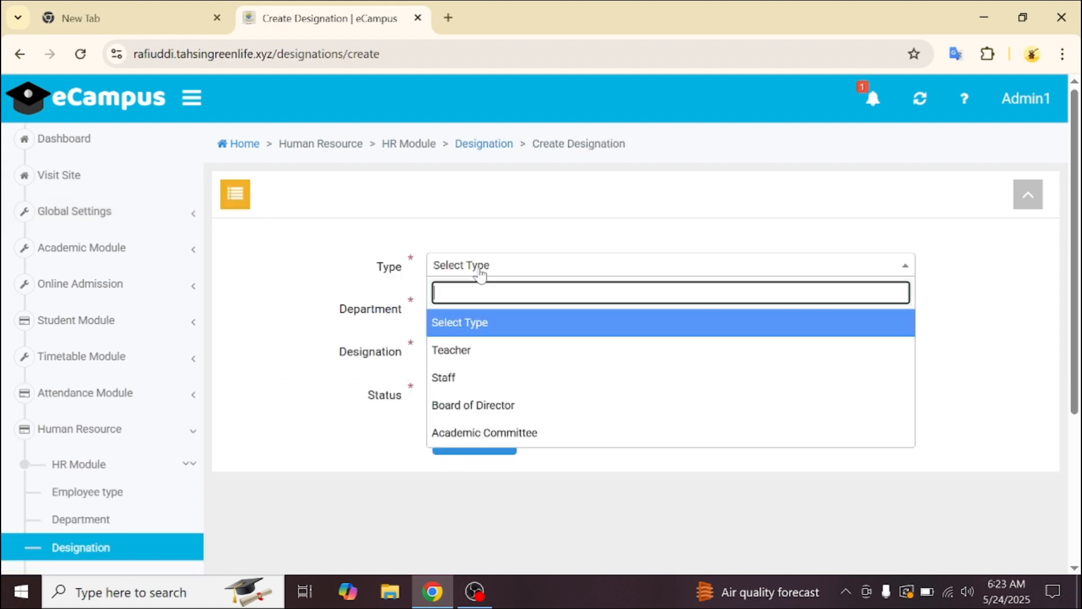
pyautogui.click(472, 363)
pyautogui.click(486, 312)
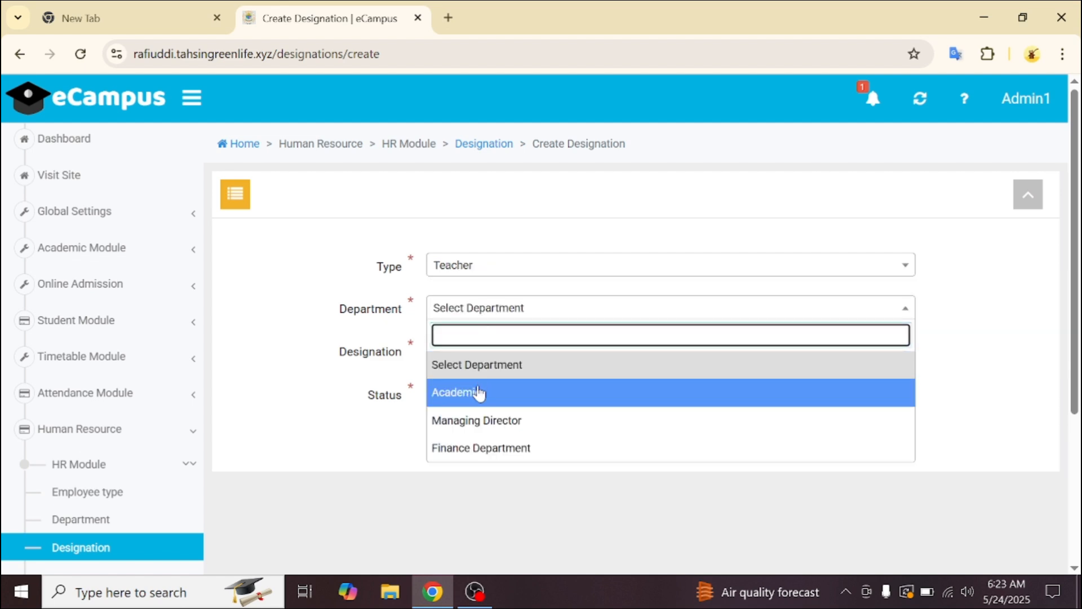
pyautogui.click(478, 396)
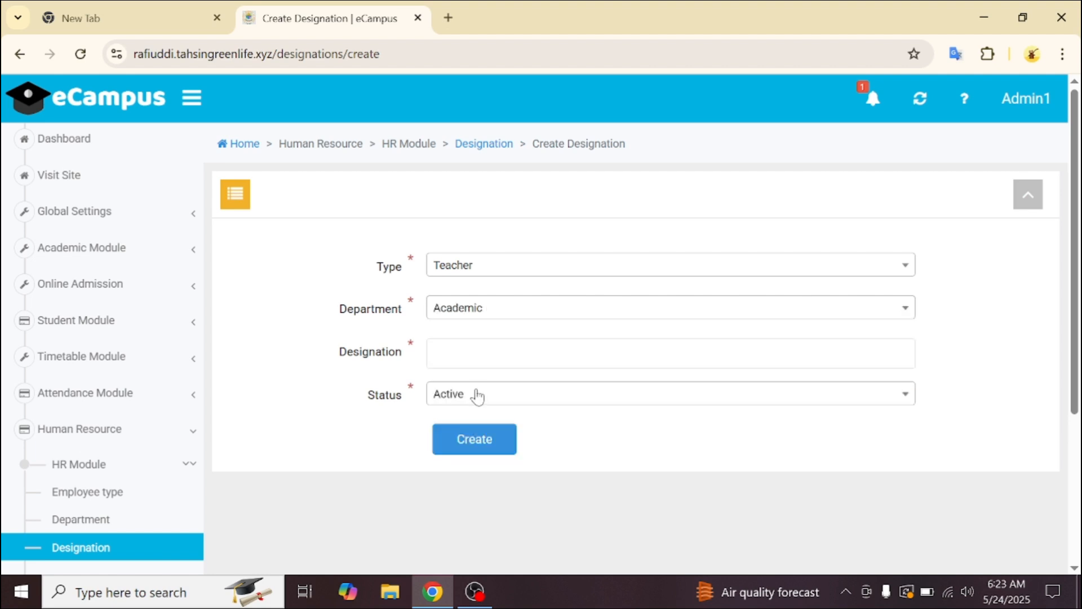
pyautogui.click(527, 353)
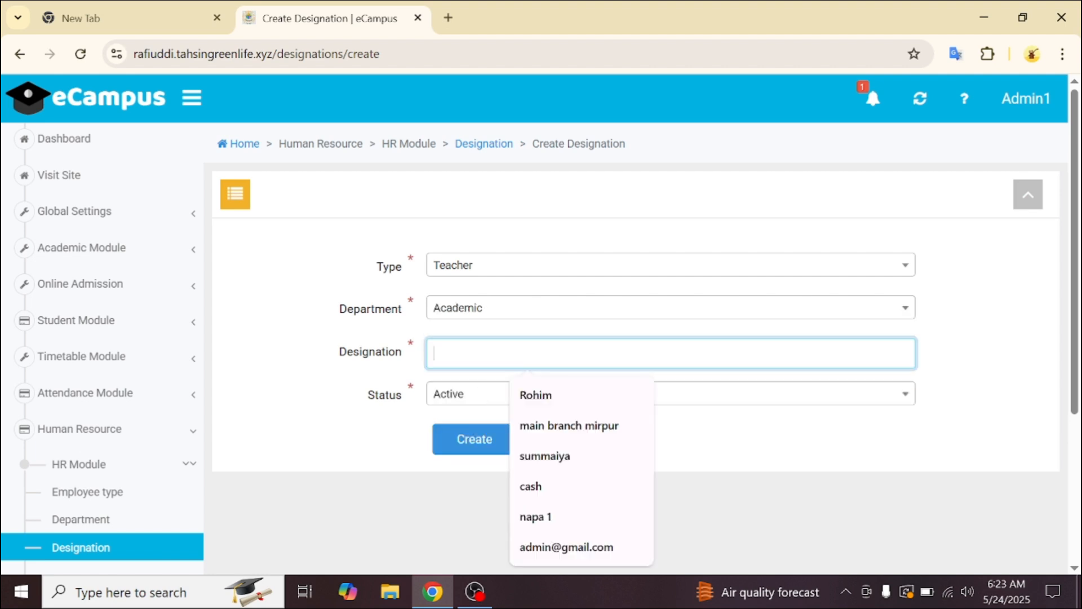
pyautogui.write('Assis')
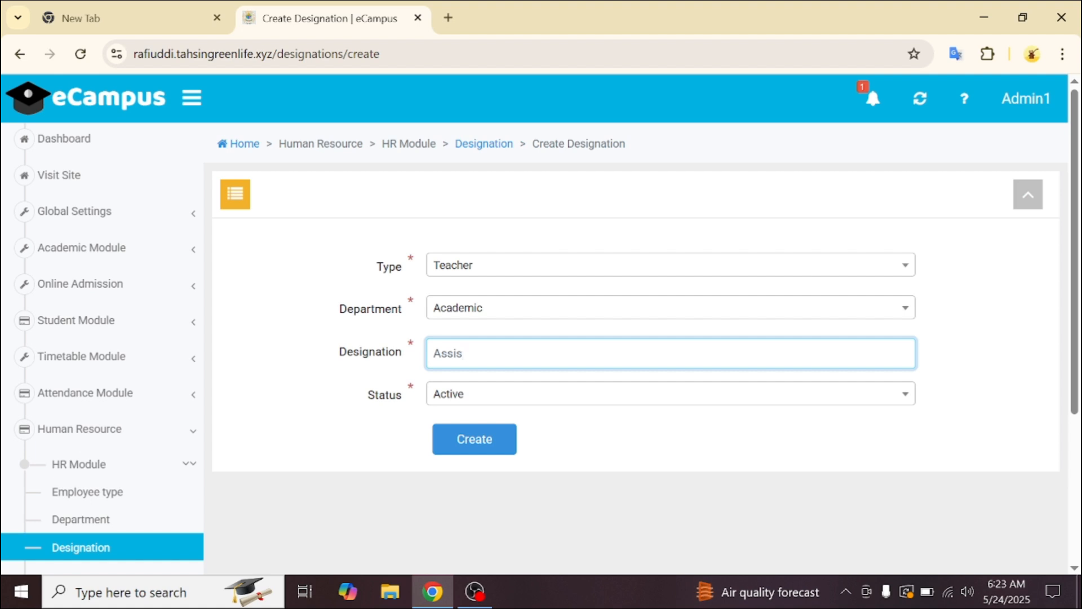
pyautogui.write('tant Principal')
pyautogui.click(485, 439)
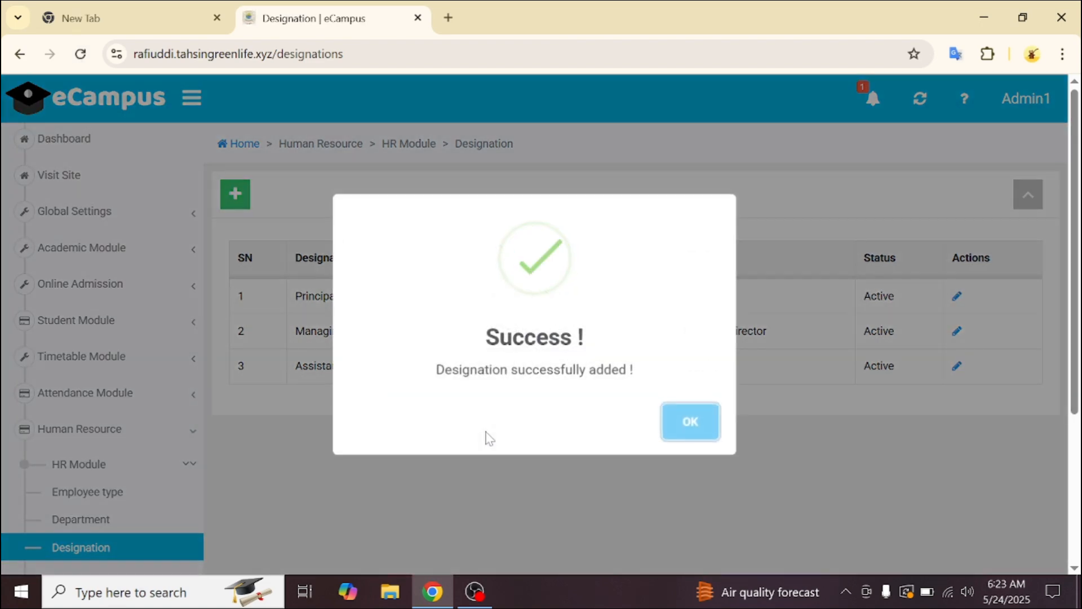
pyautogui.click(691, 420)
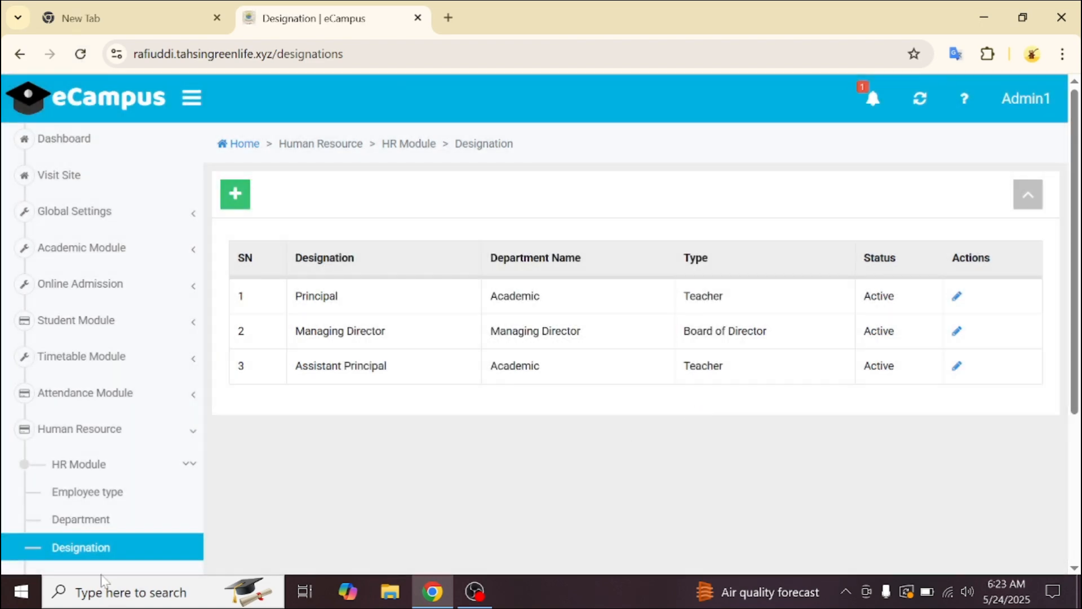
pyautogui.scroll(-2, 106, 532)
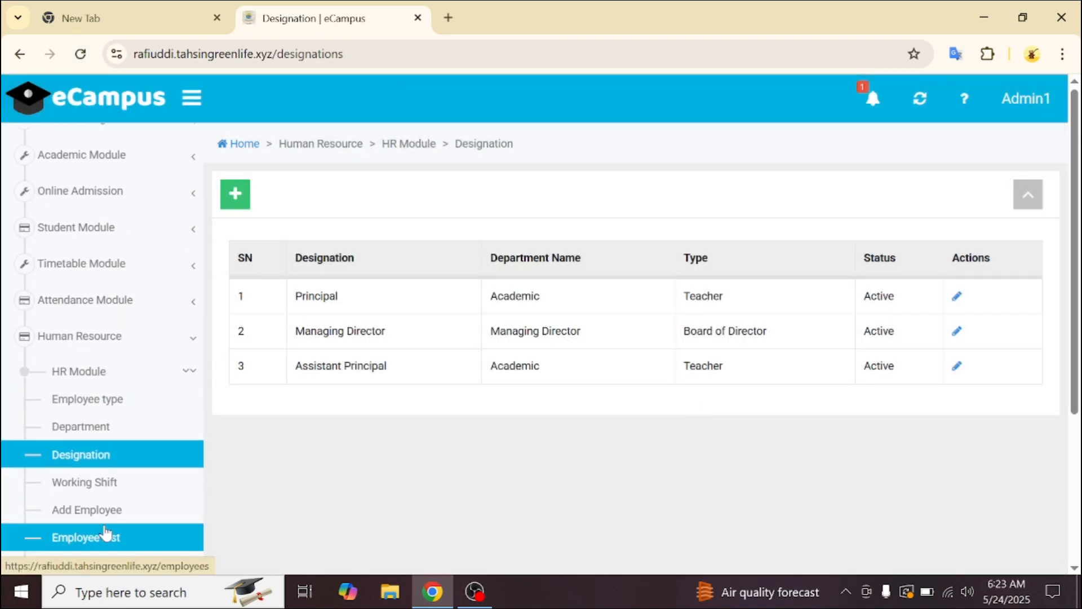
# - Start a new working shift named 'Evening' running from 03:00 PM to 06:00 PM
pyautogui.click(120, 492)
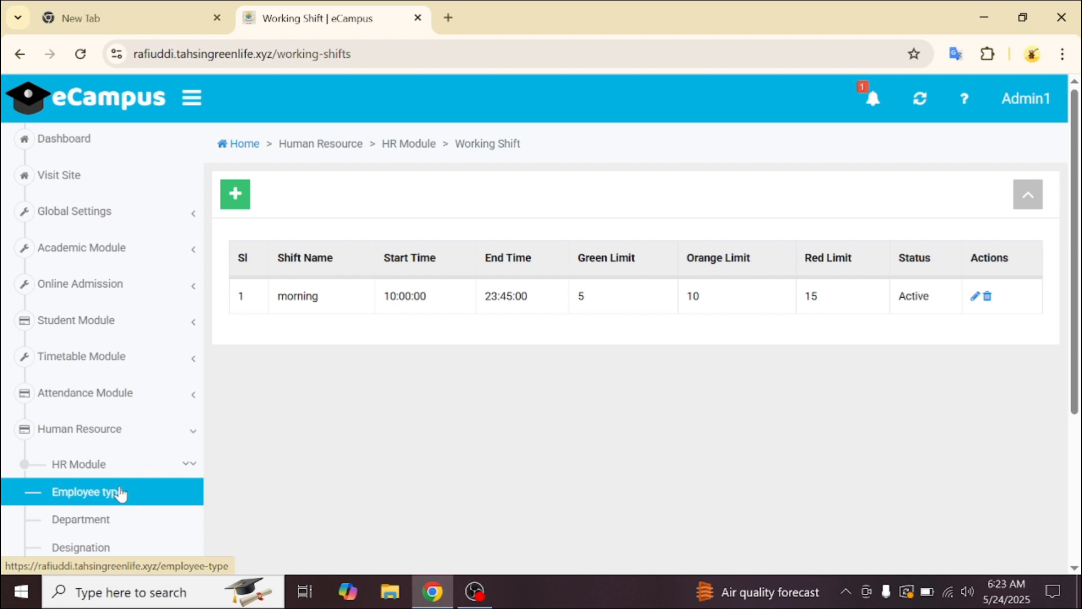
pyautogui.click(236, 198)
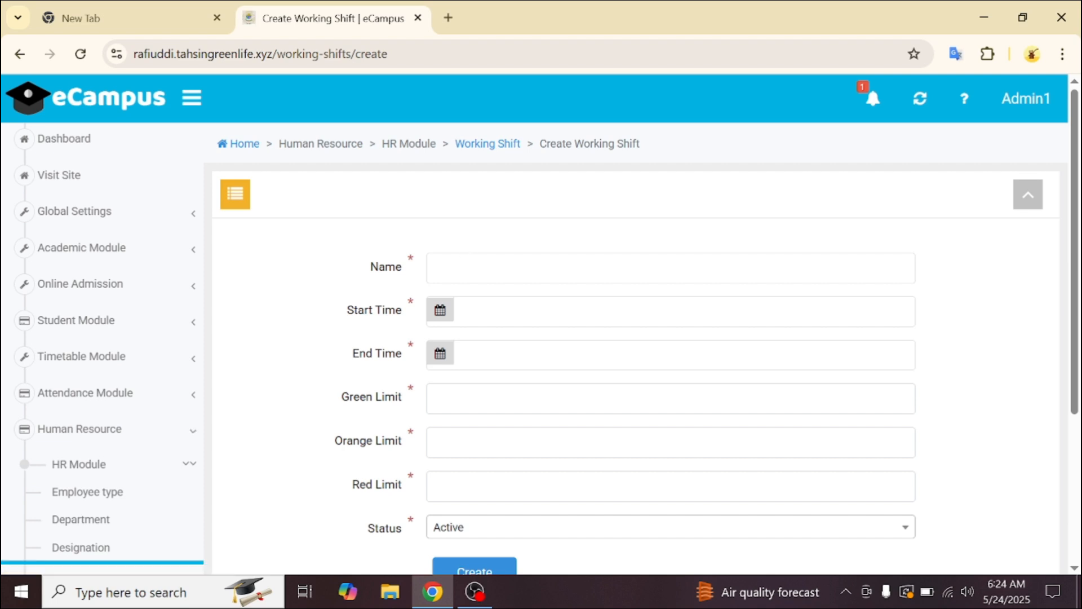
pyautogui.click(527, 268)
pyautogui.write('E')
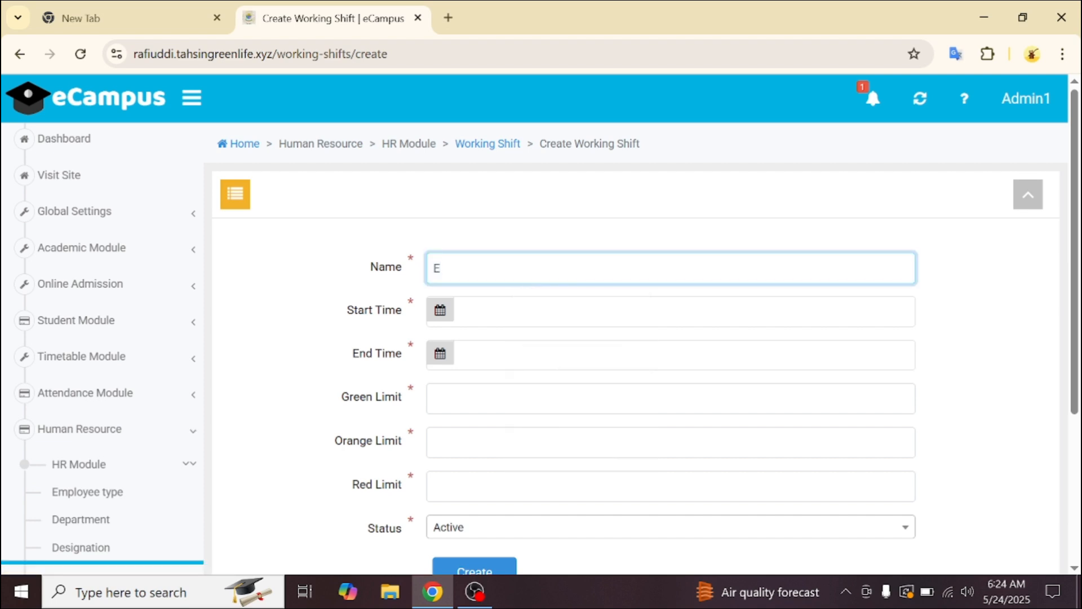
pyautogui.write('vening')
pyautogui.click(456, 312)
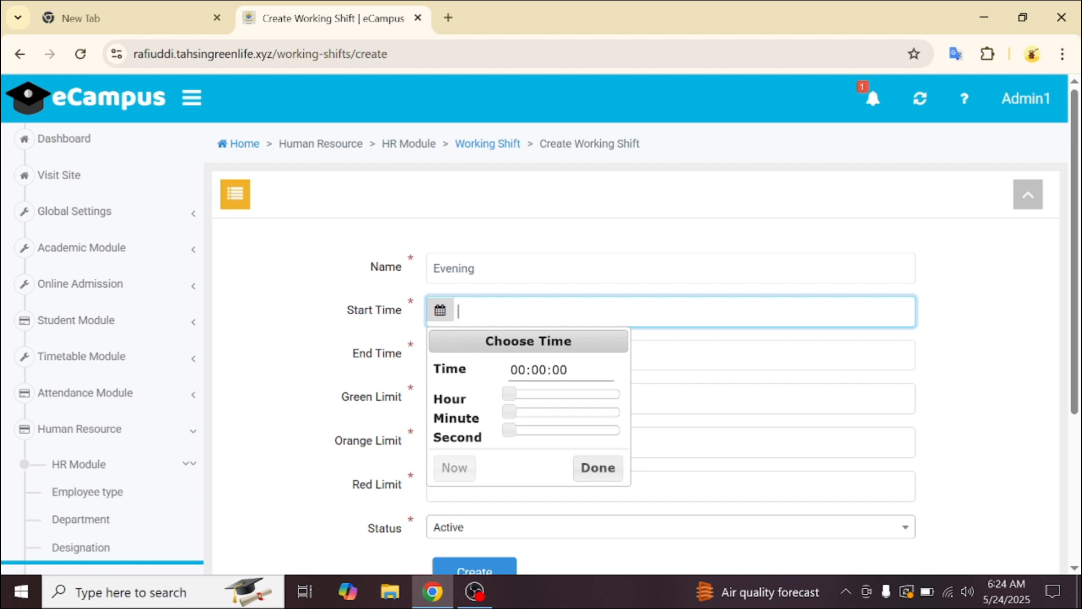
pyautogui.write('3')
pyautogui.press('BackSpace')
pyautogui.write('03:00 PM')
pyautogui.press('Tab')
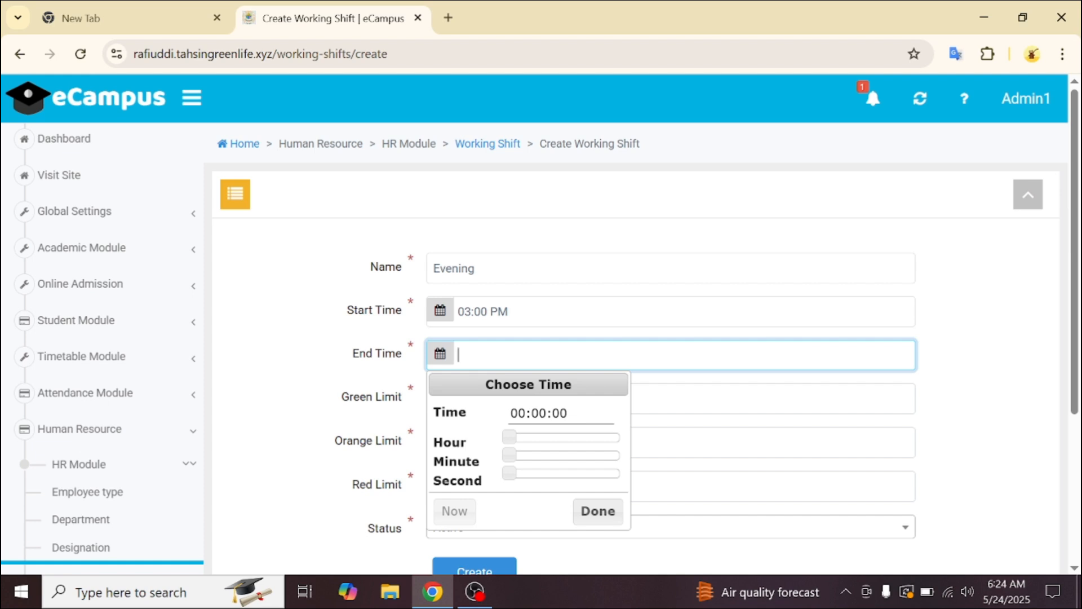
pyautogui.write('06:00')
pyautogui.write('P')
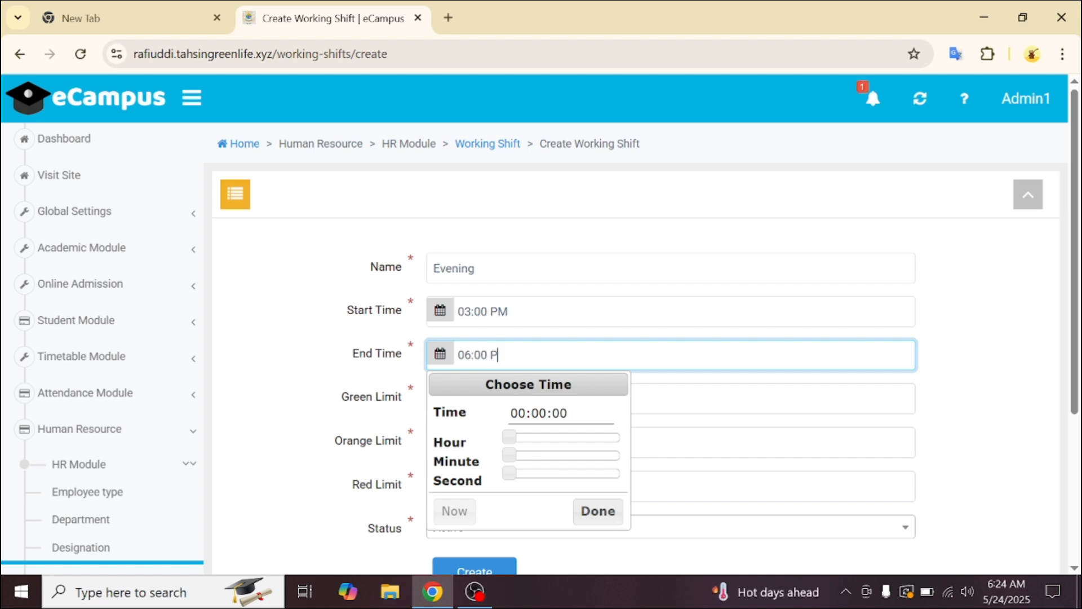
pyautogui.write('M')
pyautogui.click(1037, 463)
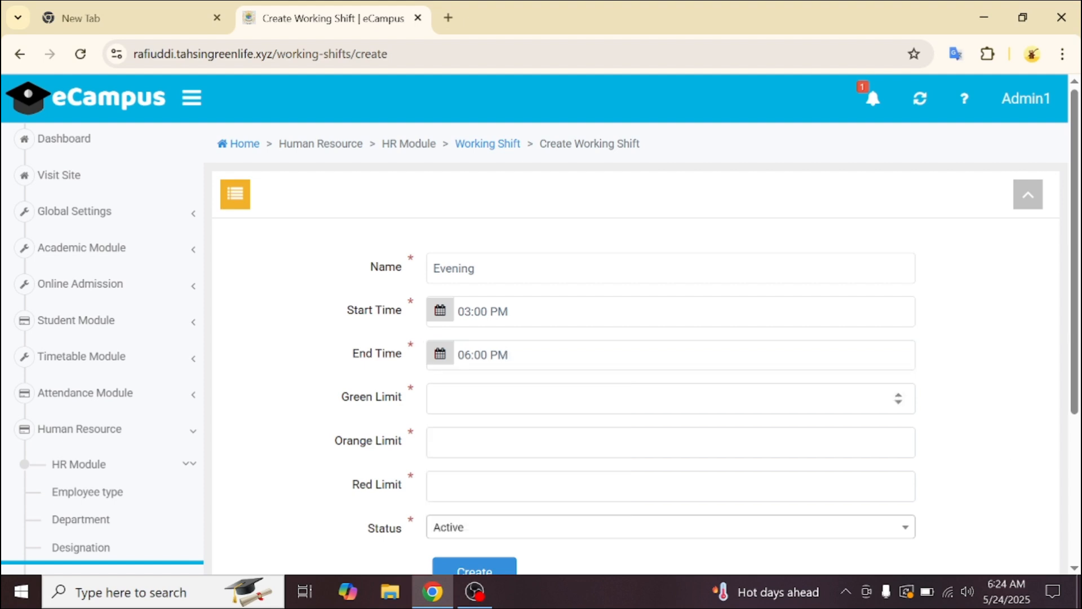
# - Set the green, orange and red limits to 5, 10 and 15, then create the shift
pyautogui.click(671, 398)
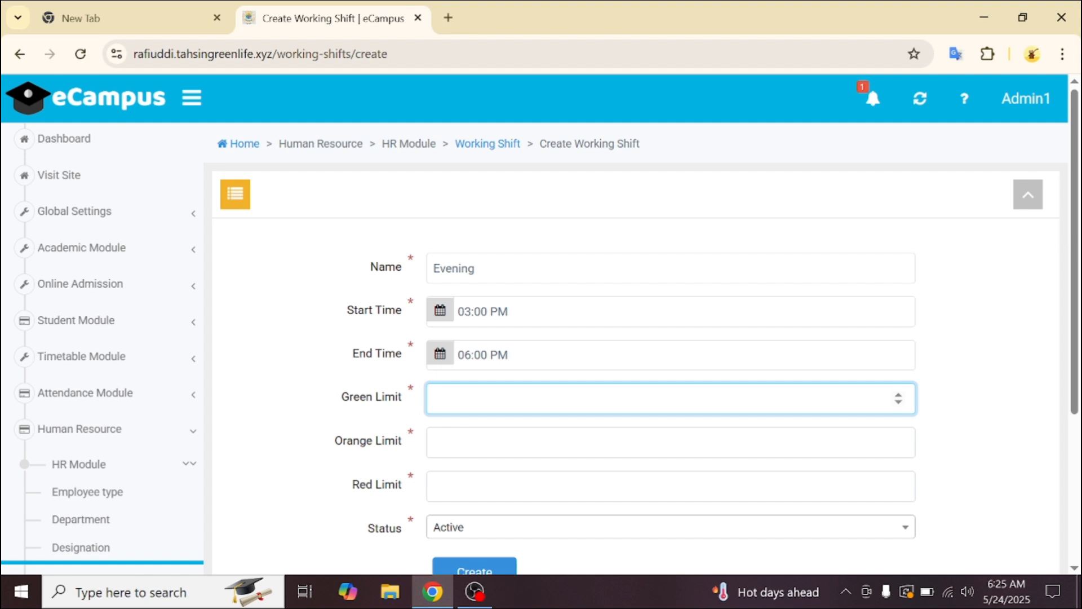
pyautogui.write('5')
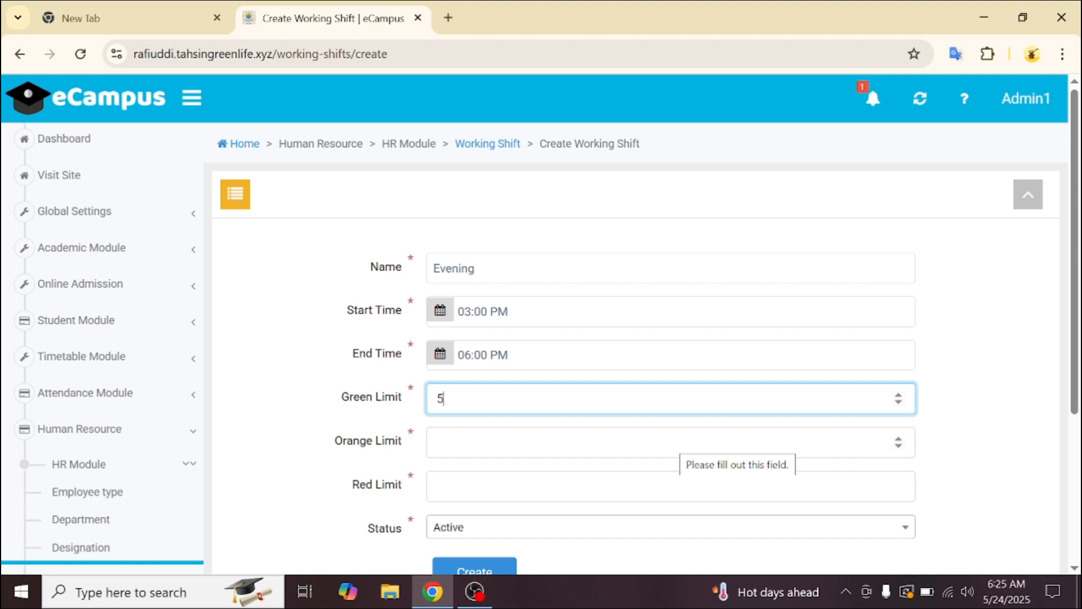
pyautogui.click(680, 443)
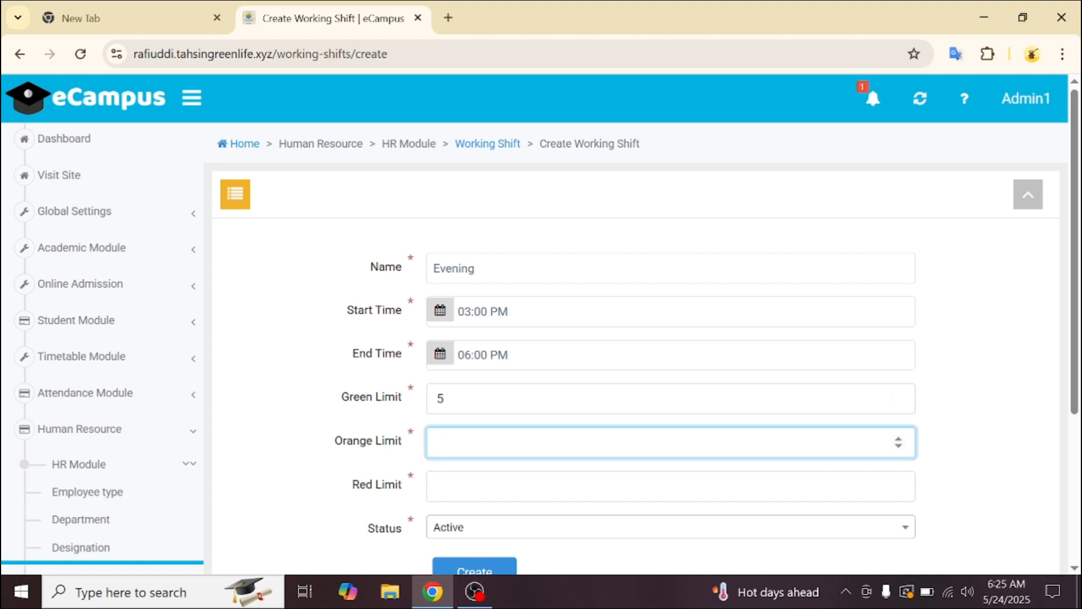
pyautogui.write('10')
pyautogui.press('Tab')
pyautogui.write('1')
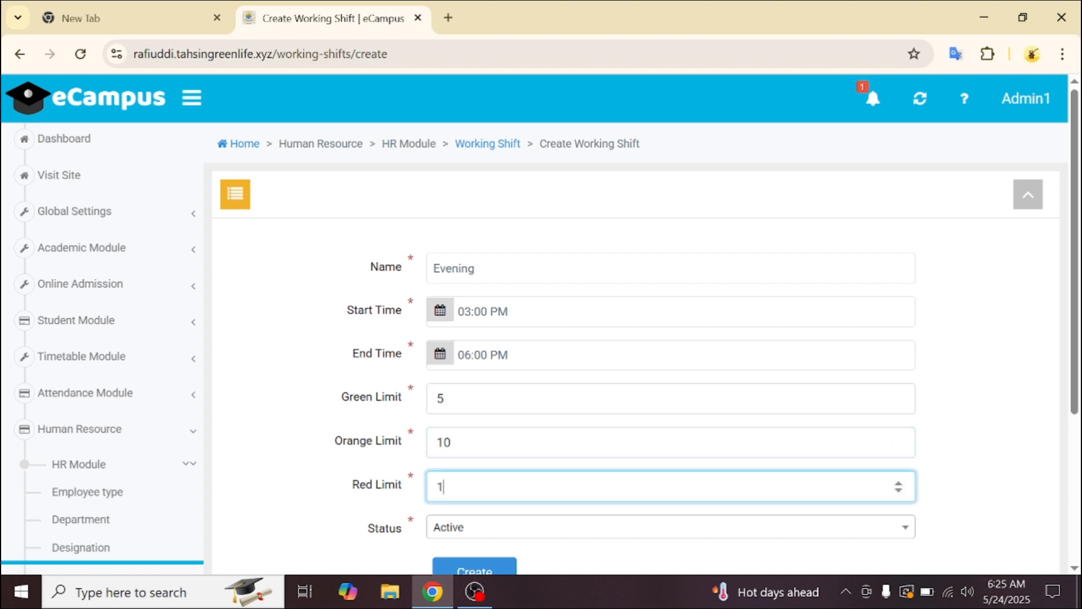
pyautogui.write('6')
pyautogui.press('BackSpace')
pyautogui.write('5')
pyautogui.scroll(-2, 580, 490)
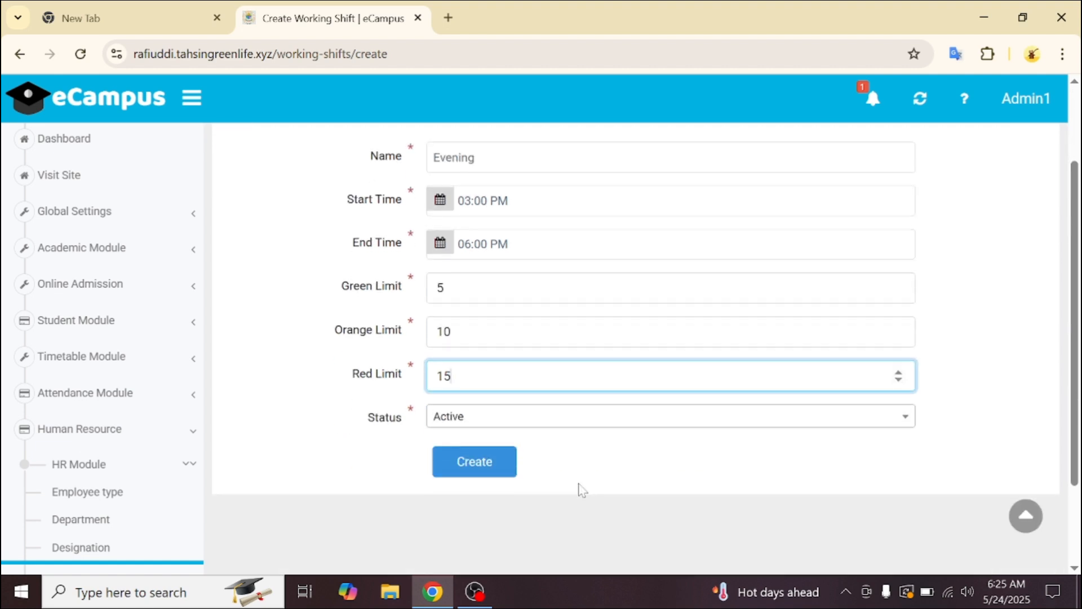
pyautogui.click(498, 464)
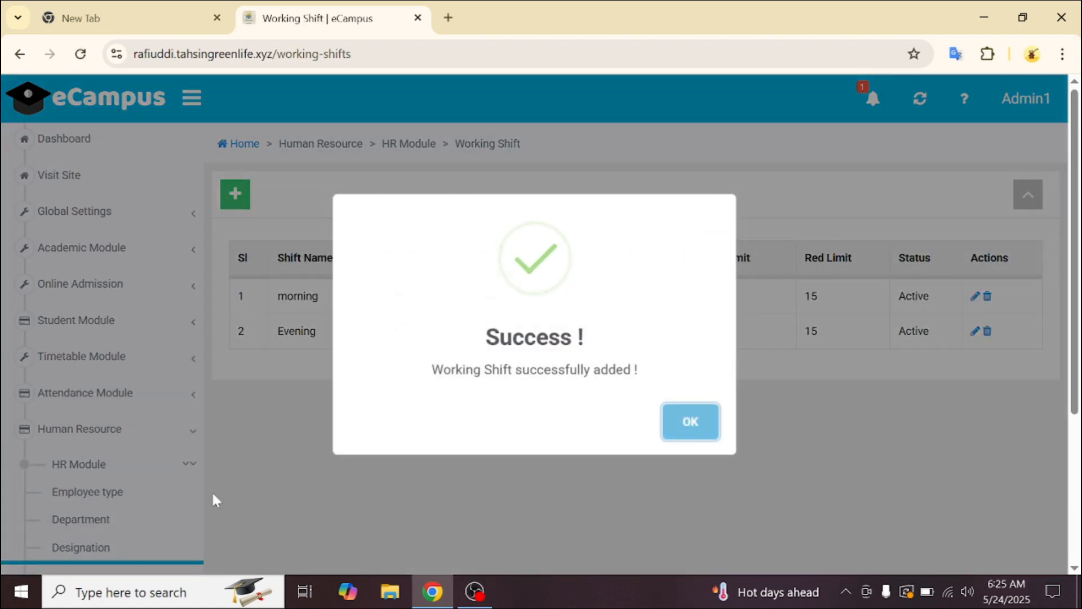
pyautogui.click(686, 421)
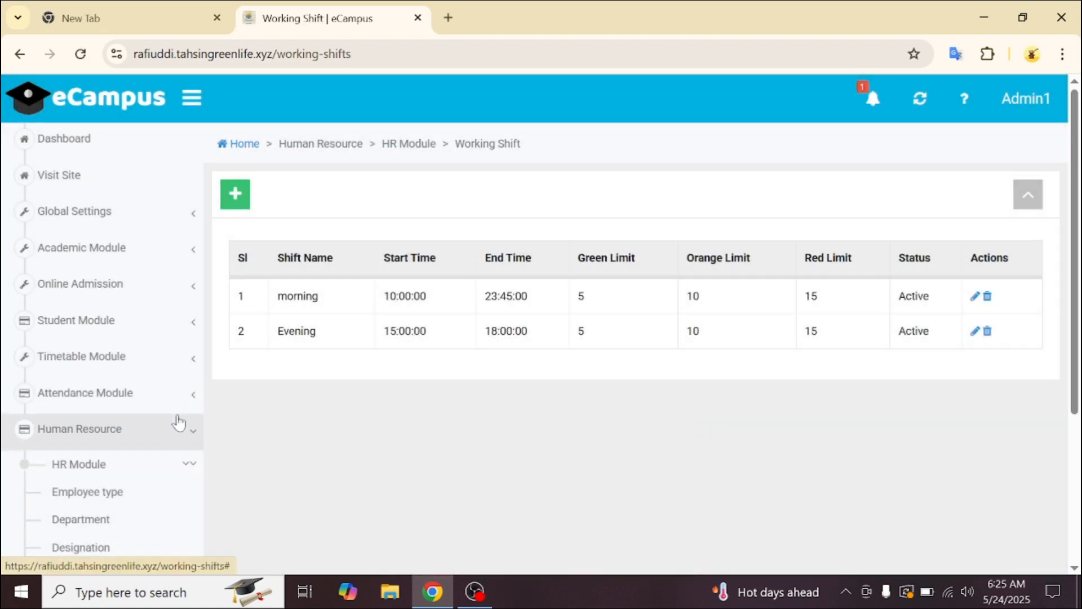
pyautogui.scroll(-2, 178, 421)
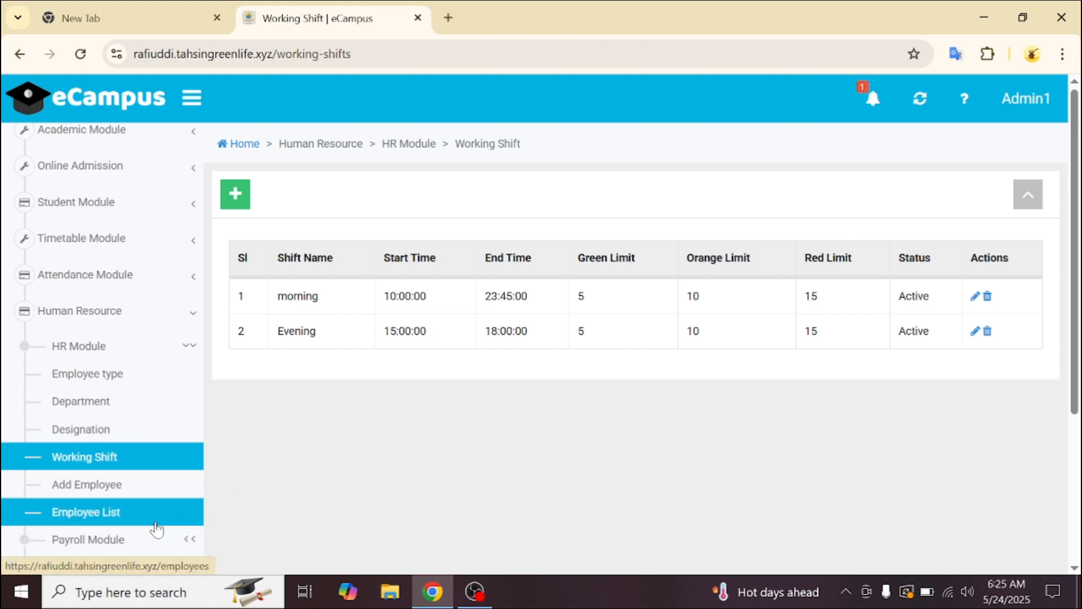
pyautogui.scroll(-2, 157, 528)
# - Start a new Deduction payroll head under Payroll Module > Payroll Head
pyautogui.click(180, 416)
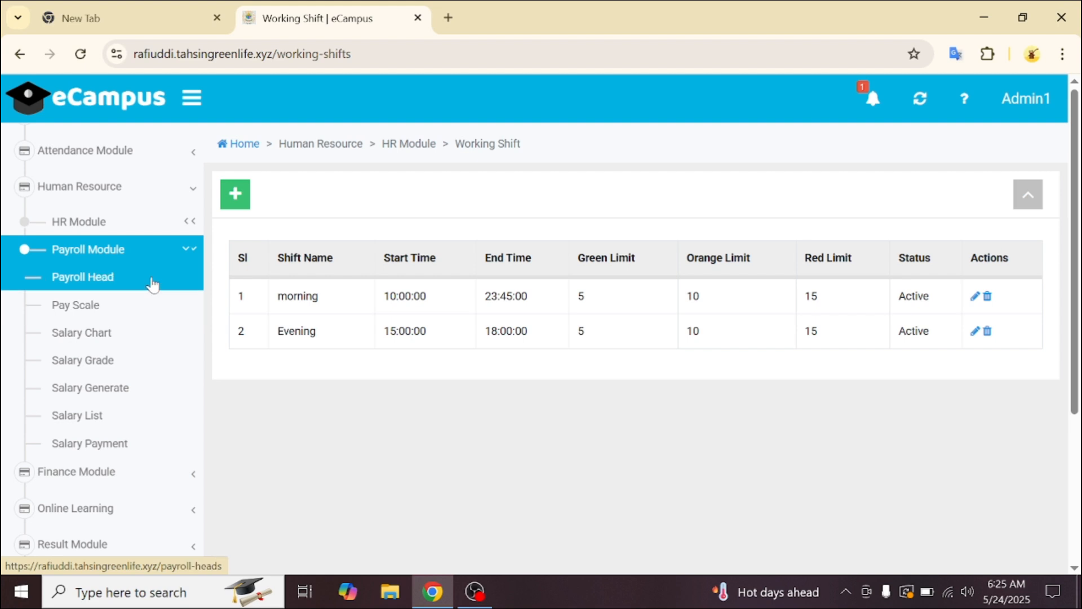
pyautogui.click(151, 281)
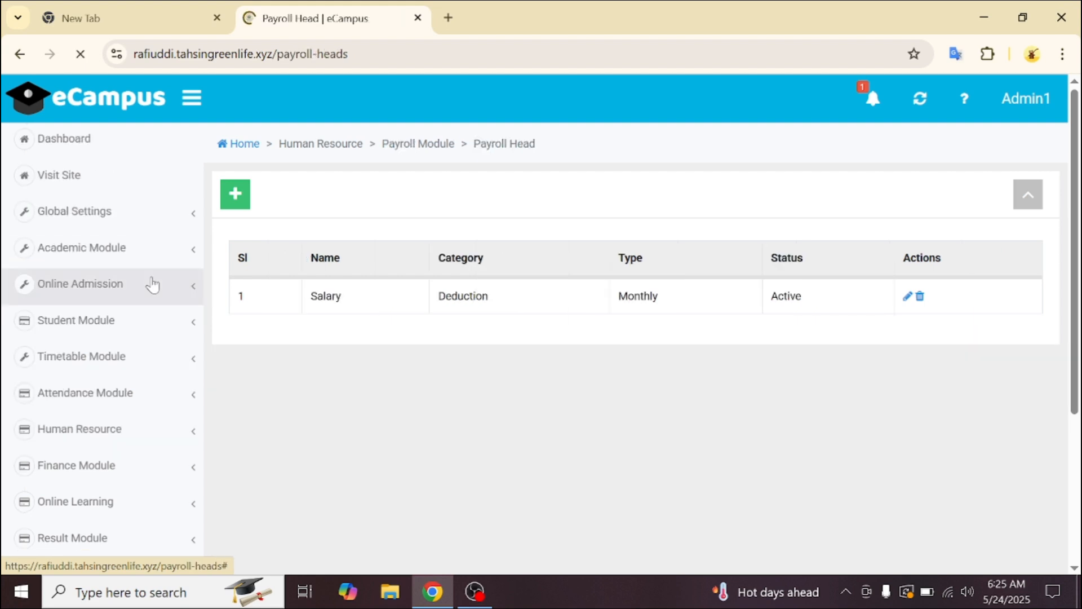
pyautogui.click(243, 197)
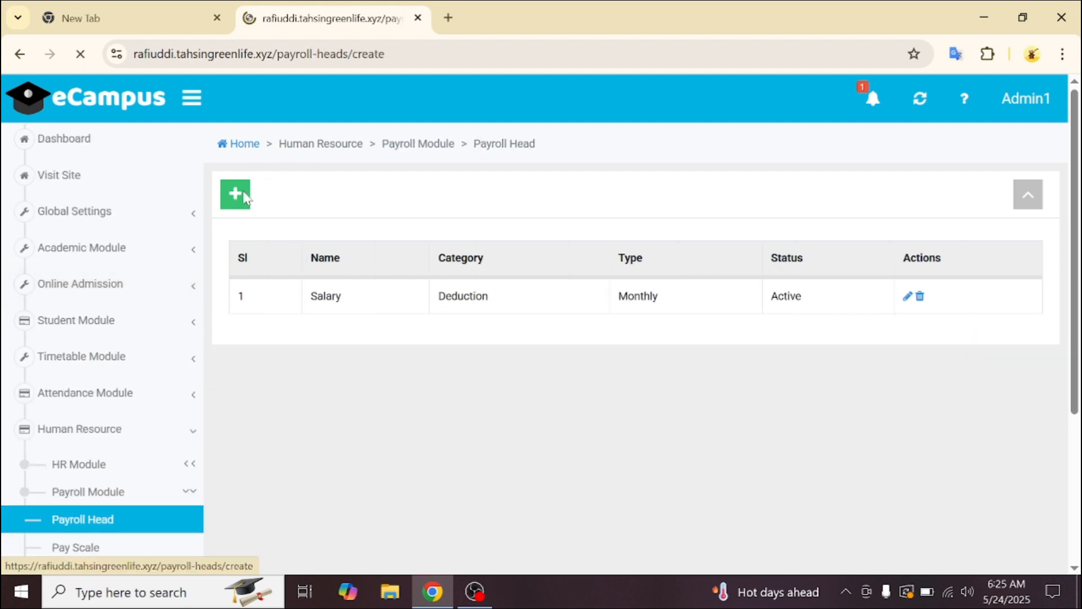
pyautogui.click(463, 263)
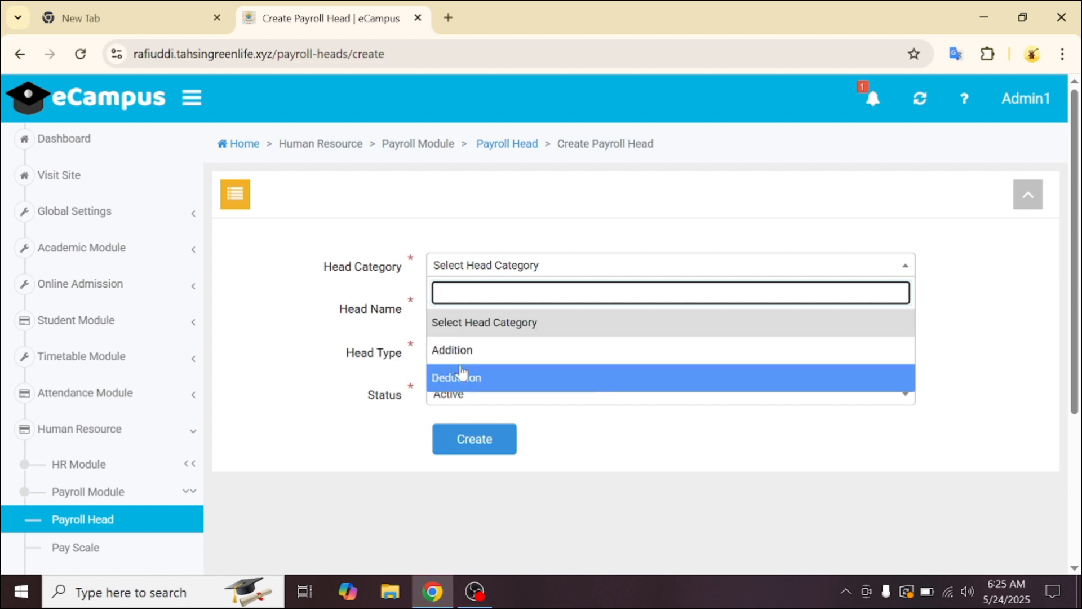
pyautogui.click(453, 385)
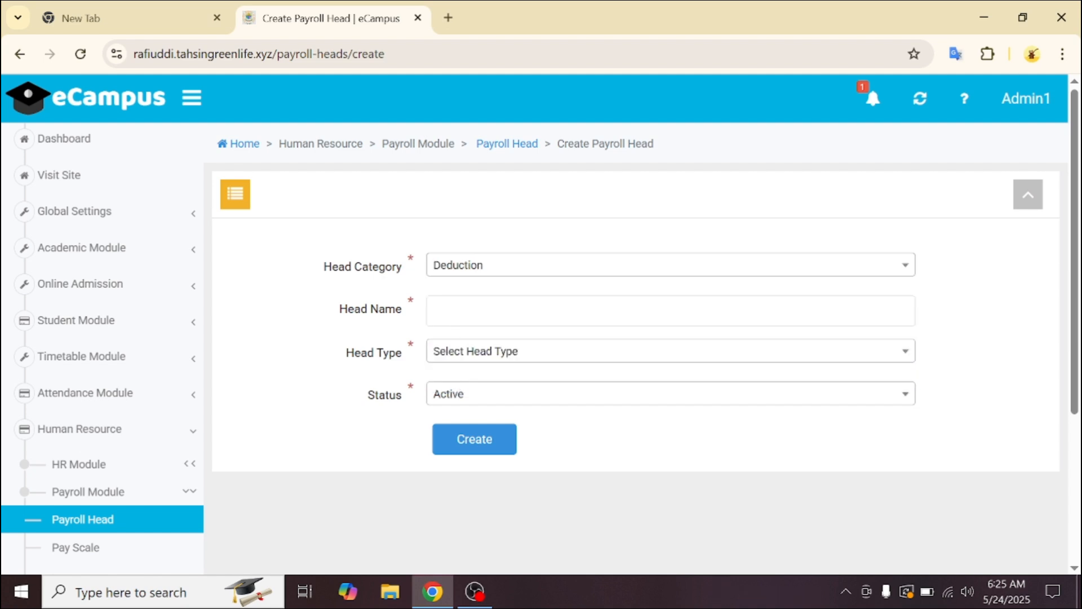
# - Name the head 'Teacher's Salary', set its type to Monthly, and create it
pyautogui.click(456, 311)
pyautogui.write('S')
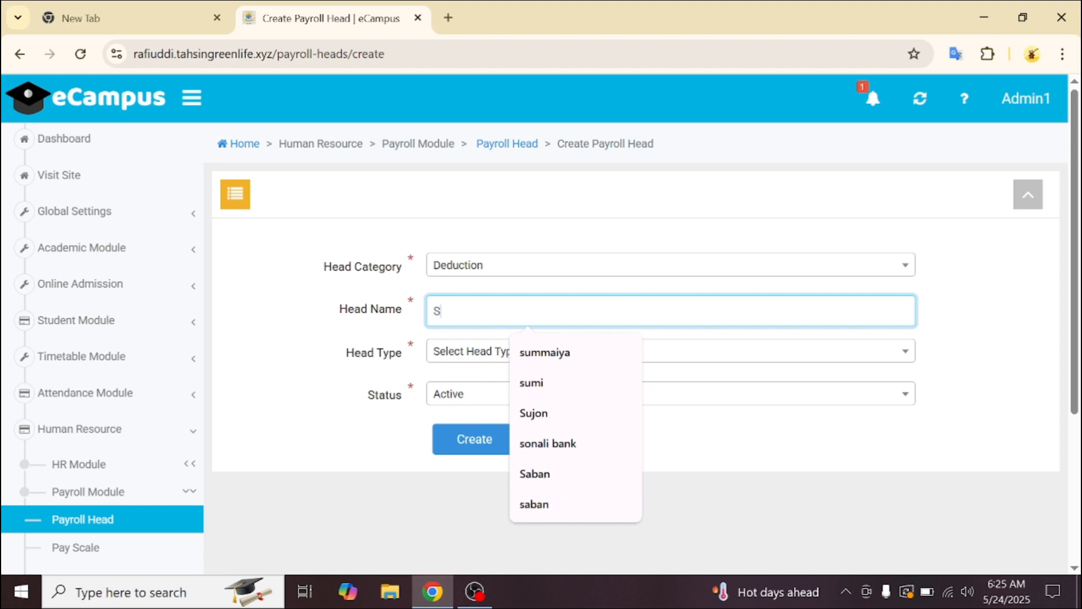
pyautogui.press('BackSpace')
pyautogui.write('te')
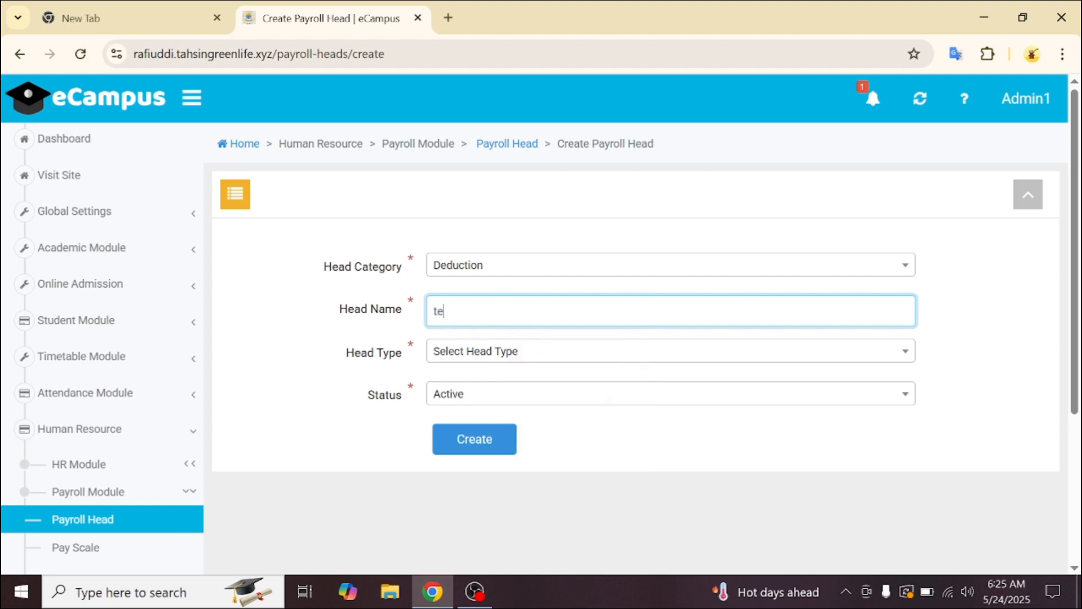
pyautogui.write('achers')
pyautogui.press('BackSpace')
pyautogui.write("'s Salary")
pyautogui.press('BackSpace')
pyautogui.write('T')
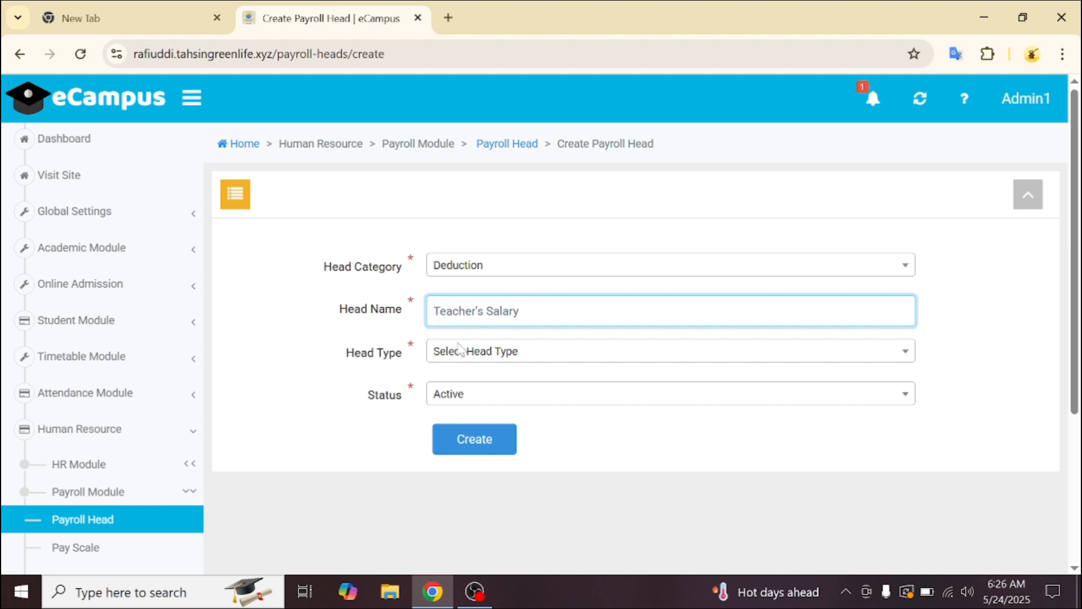
pyautogui.click(491, 353)
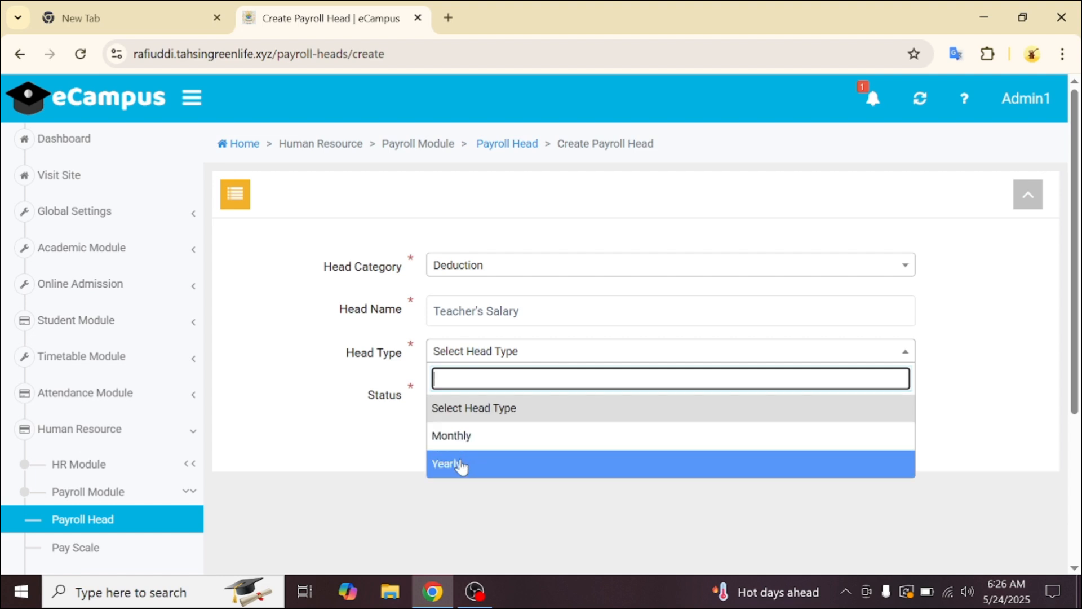
pyautogui.click(473, 437)
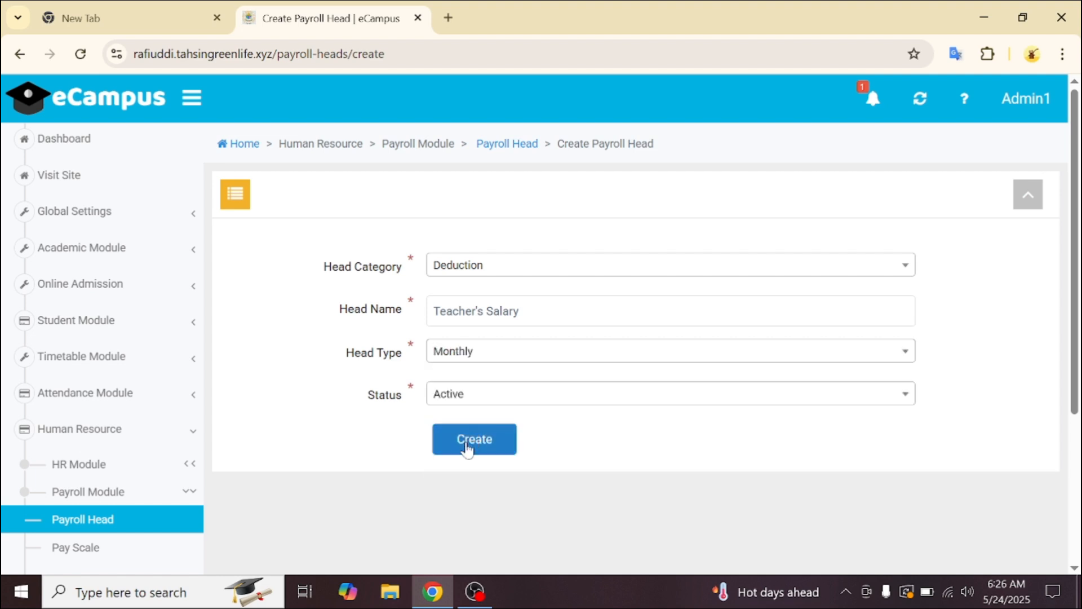
pyautogui.click(467, 449)
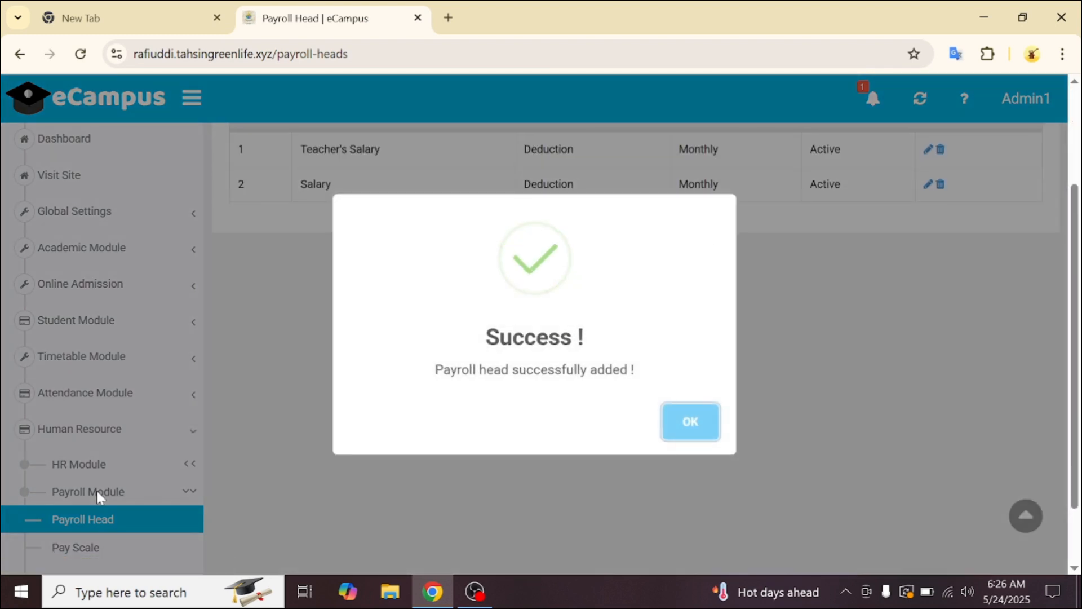
pyautogui.click(685, 421)
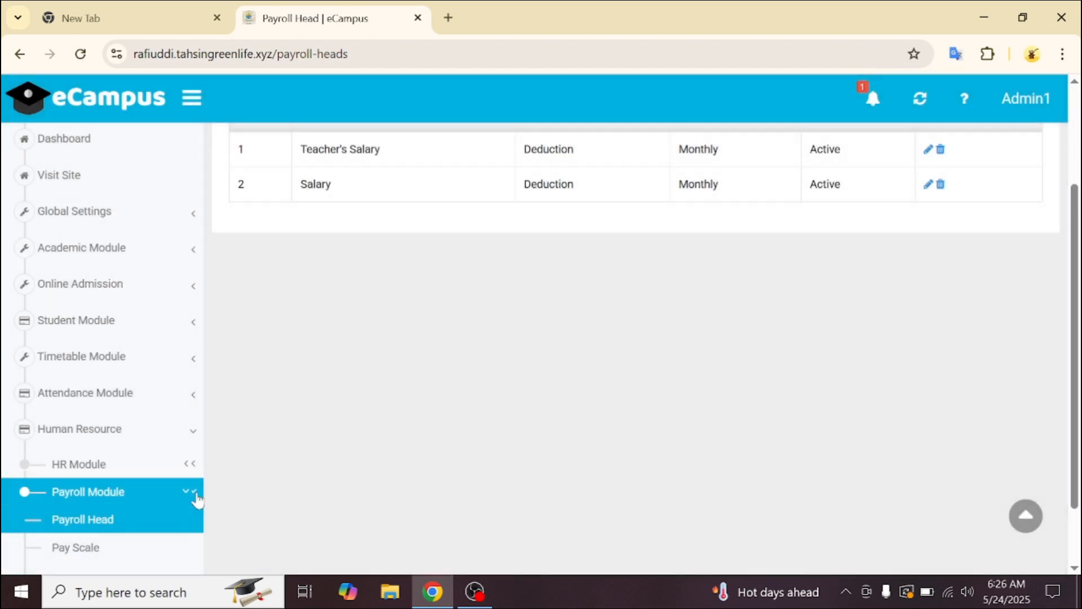
pyautogui.scroll(-2, 177, 499)
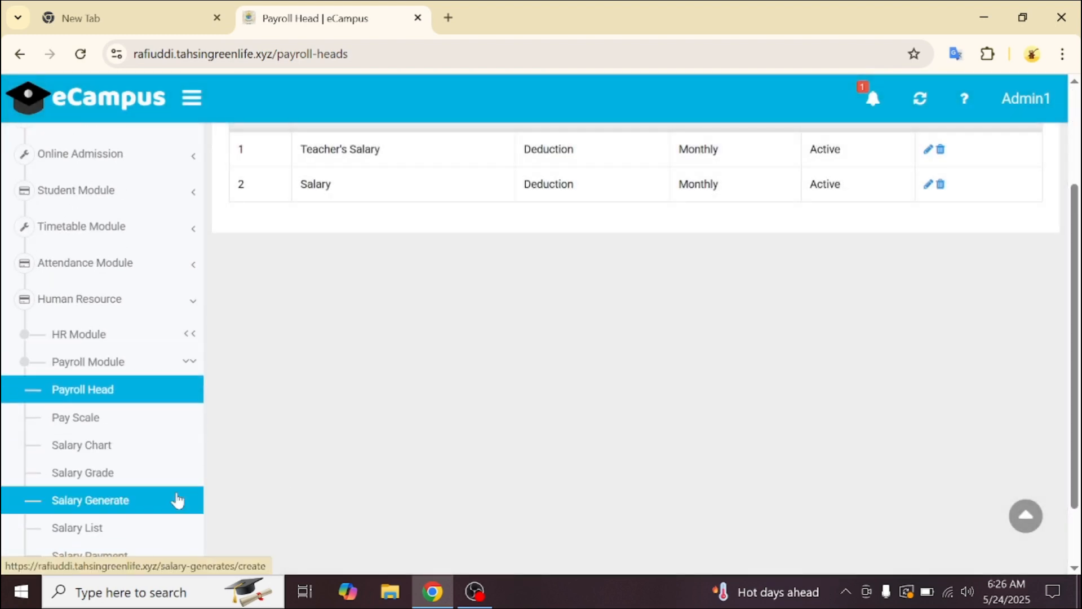
# - Start a new salary grade named '10th grade' in Payroll Module > Salary Grade
pyautogui.click(123, 428)
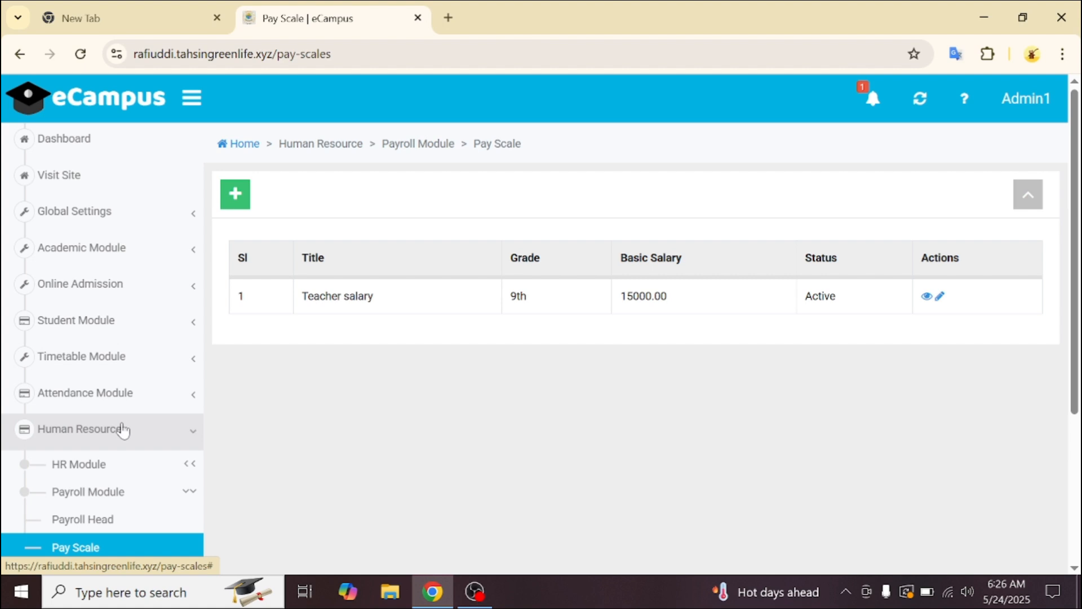
pyautogui.scroll(-3, 102, 513)
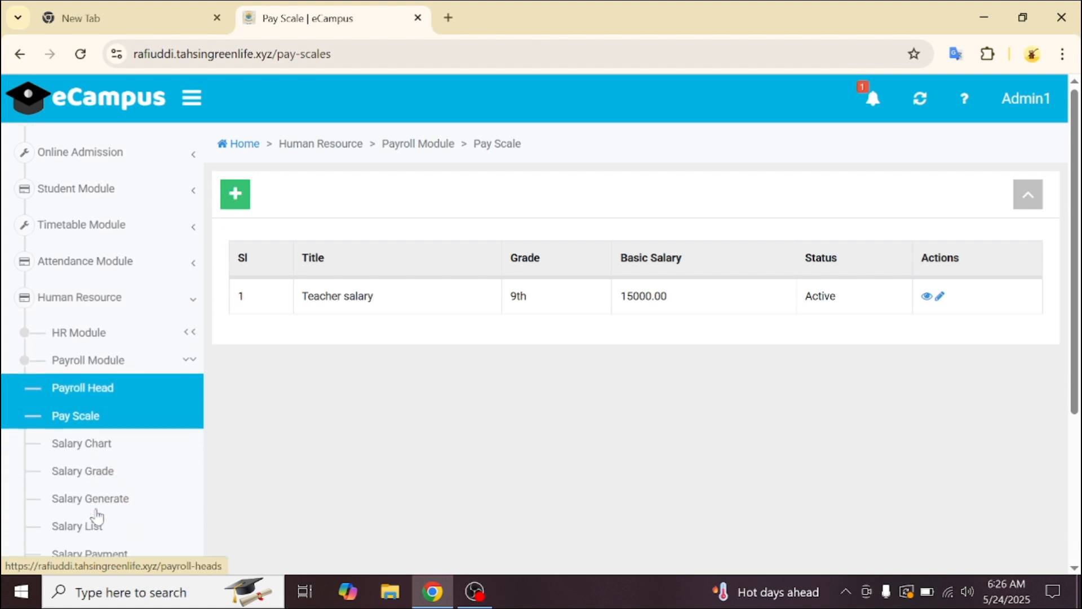
pyautogui.click(121, 473)
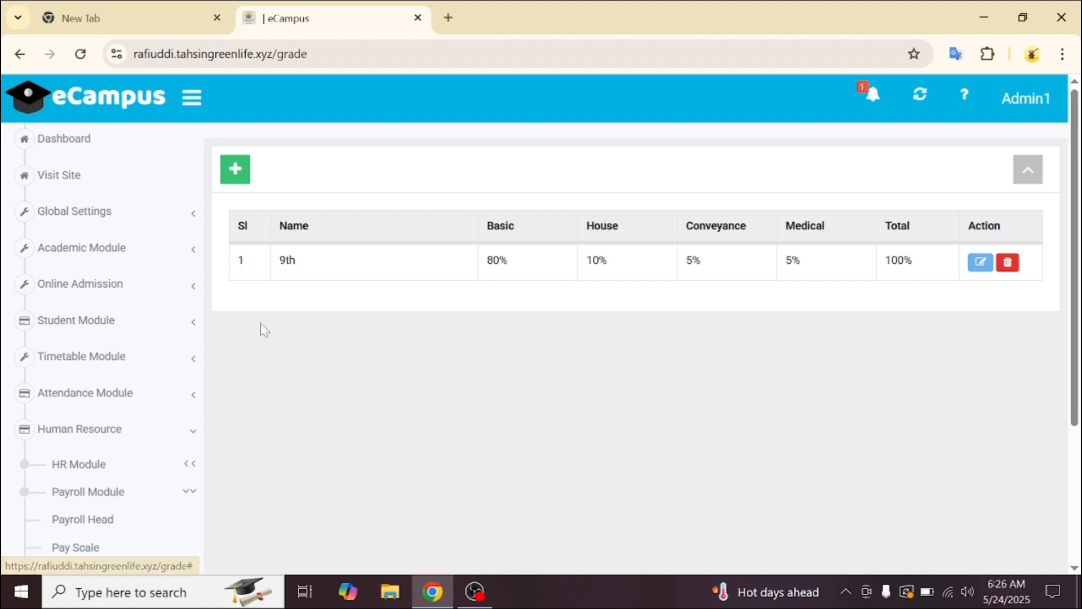
pyautogui.click(237, 168)
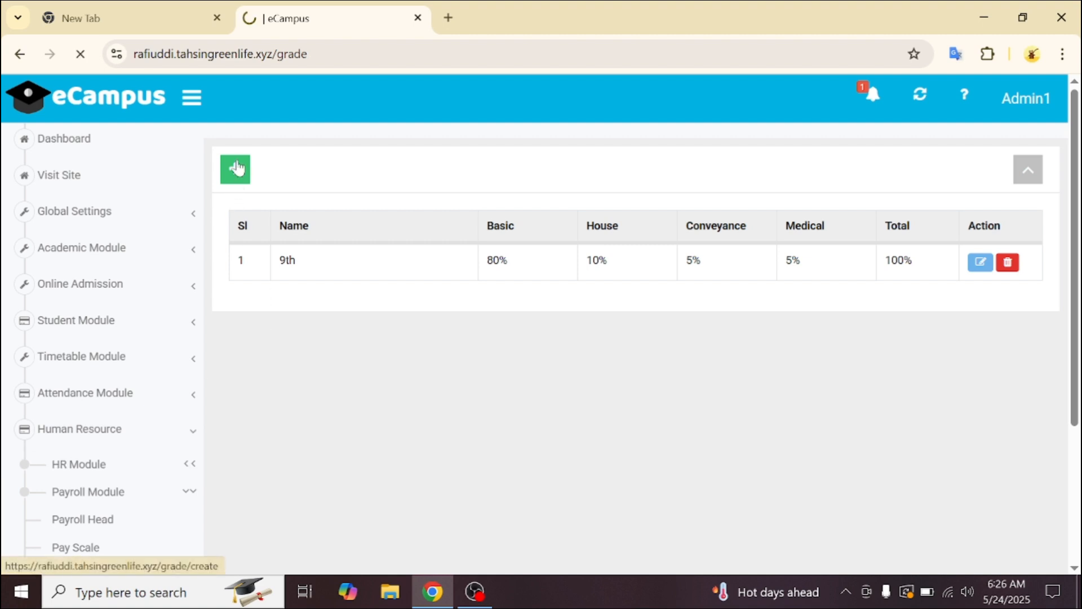
pyautogui.click(394, 234)
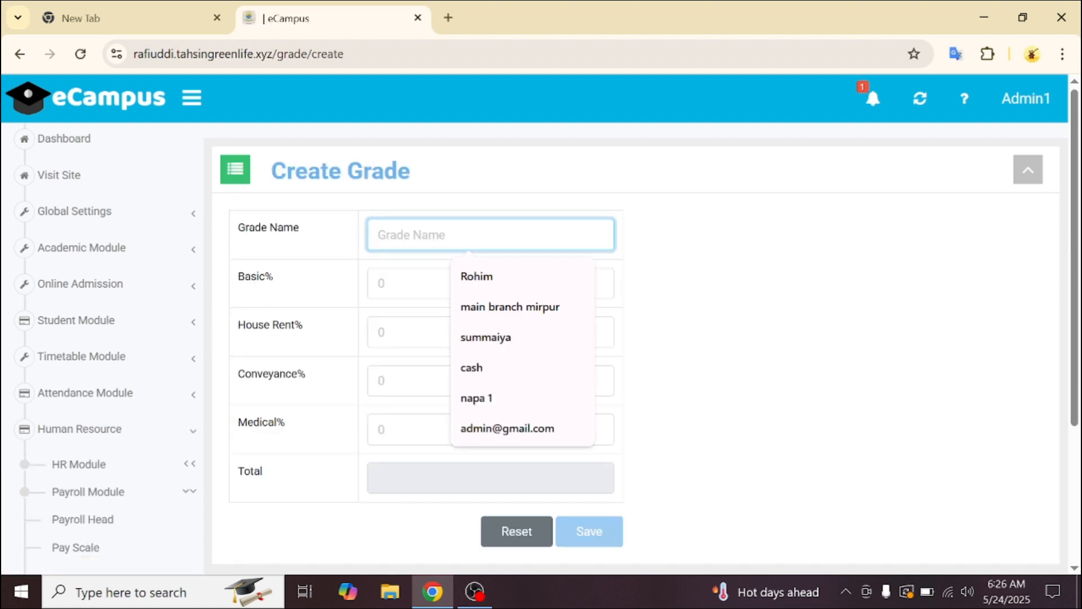
pyautogui.write('10th')
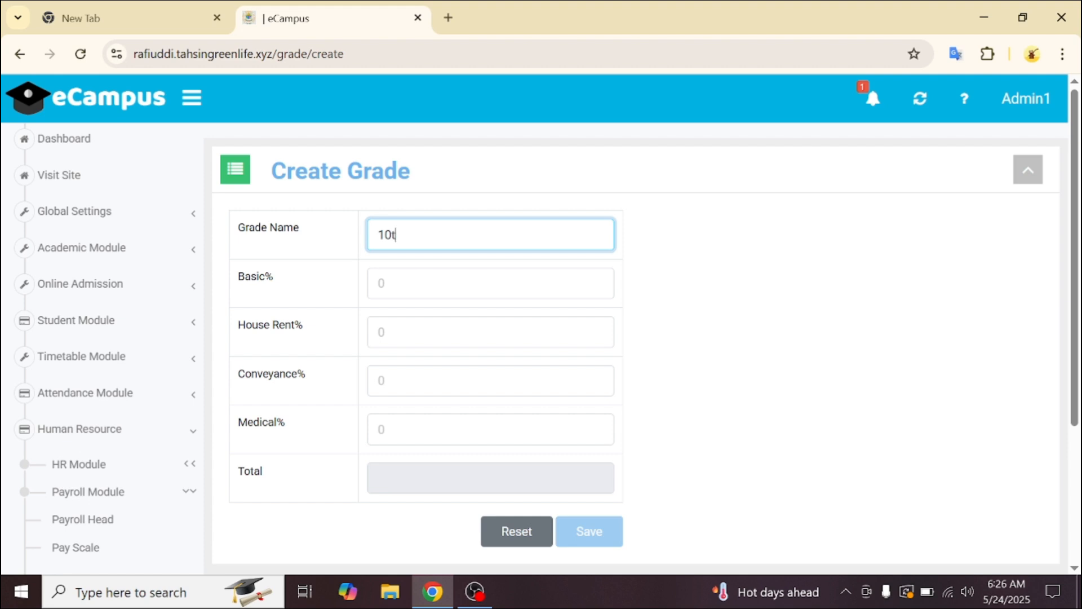
pyautogui.write(' G')
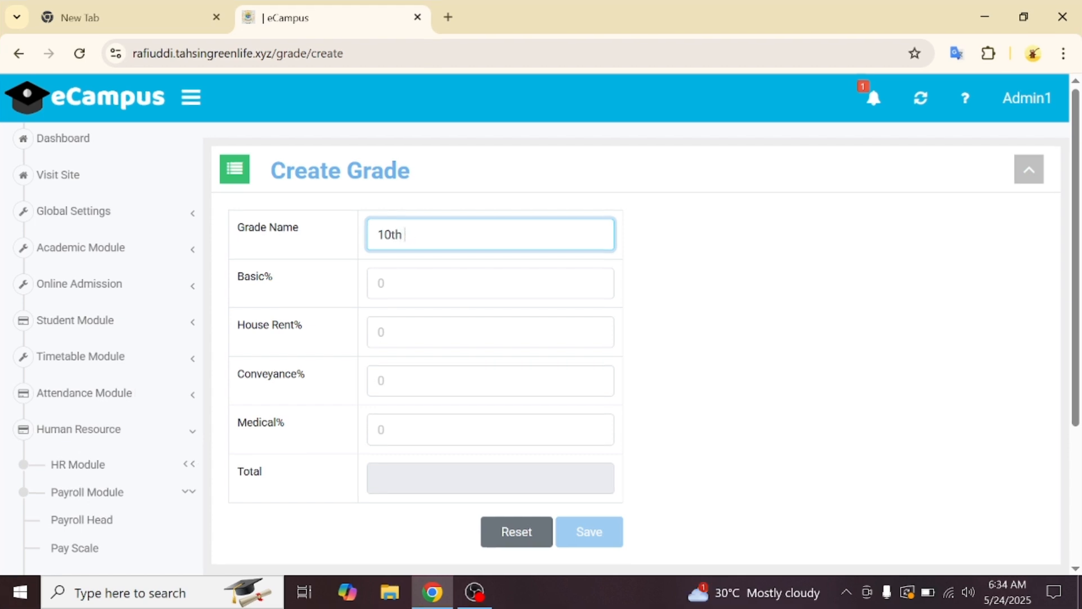
pyautogui.write('gre')
pyautogui.press('BackSpace')
pyautogui.write('ade')
# - Set basic 55%, house rent 25%, conveyance 10%, medical 10%, and save the grade
pyautogui.click(490, 283)
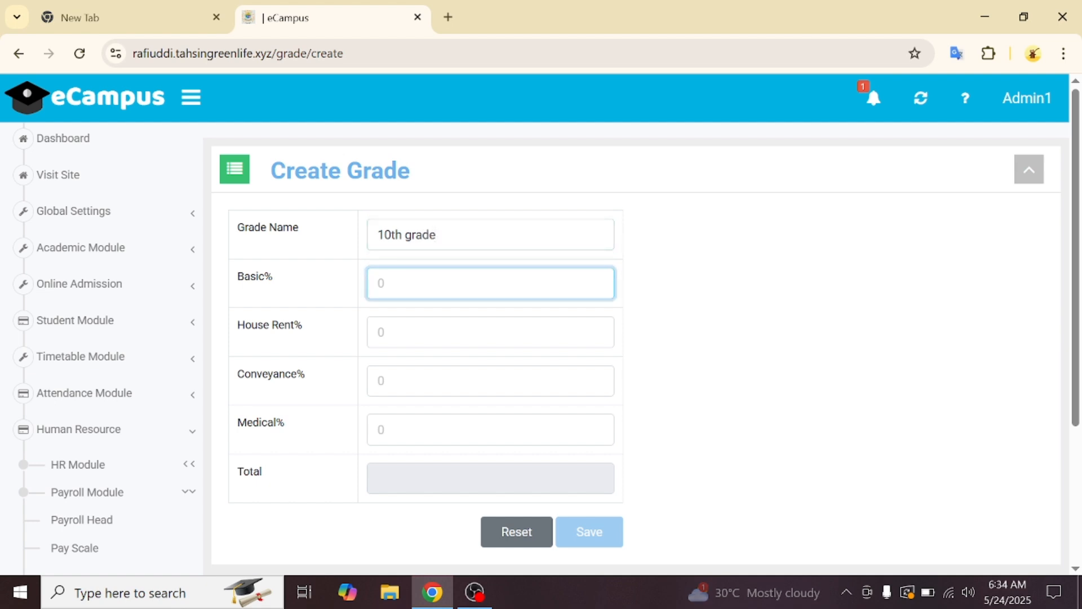
pyautogui.write('55')
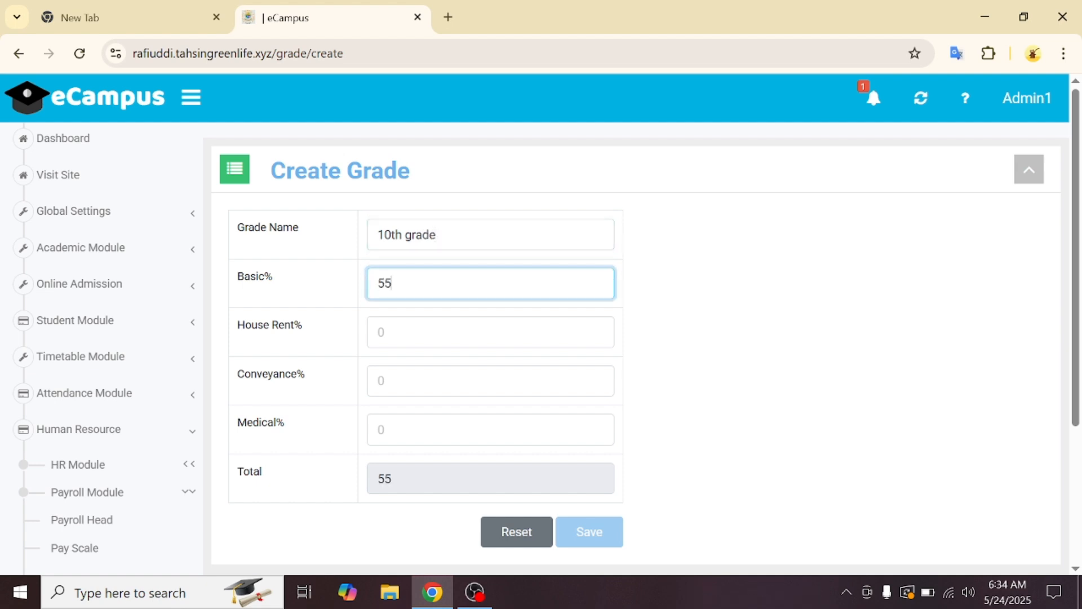
pyautogui.click(490, 332)
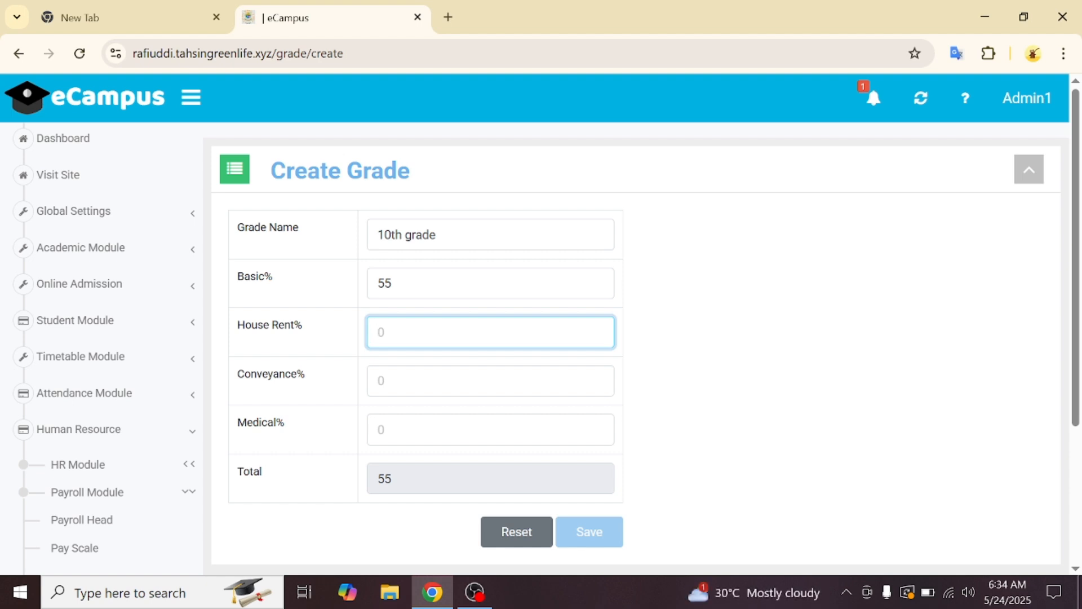
pyautogui.write('25')
pyautogui.press('Tab')
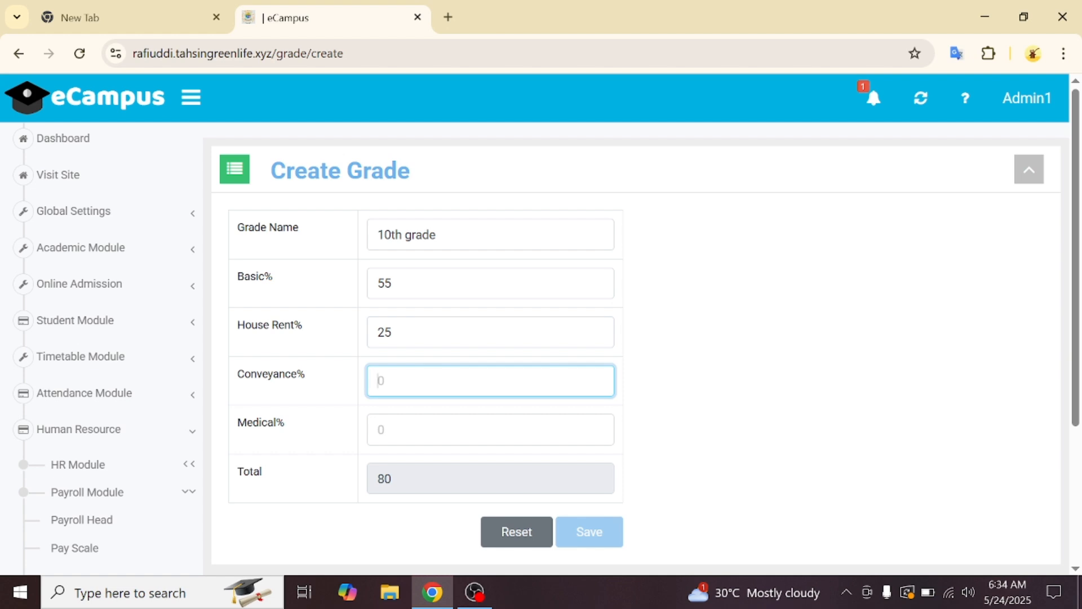
pyautogui.write('10')
pyautogui.press('Tab')
pyautogui.write('10')
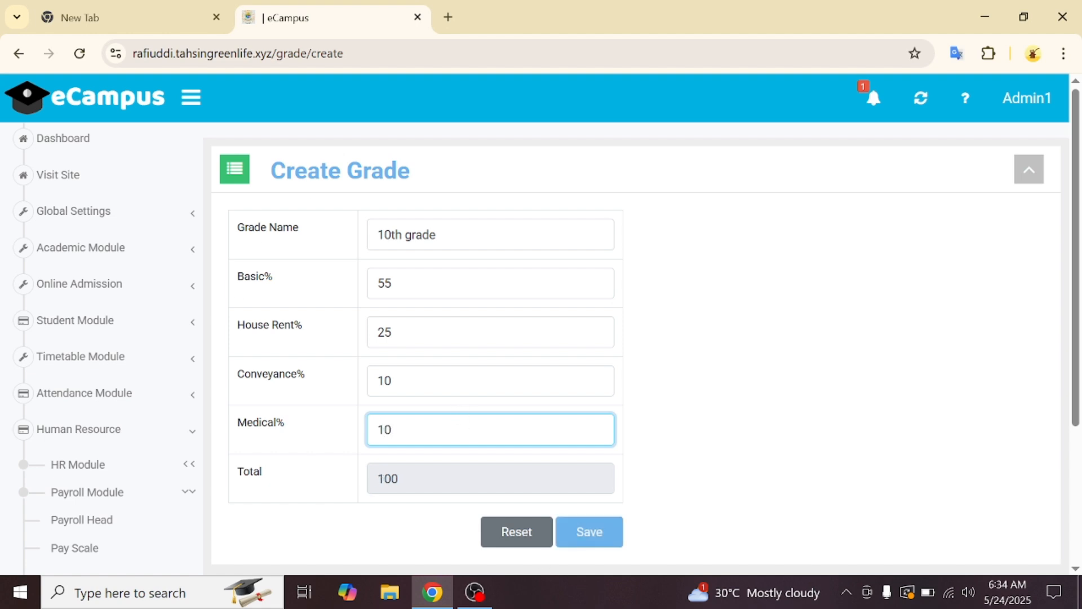
pyautogui.click(606, 543)
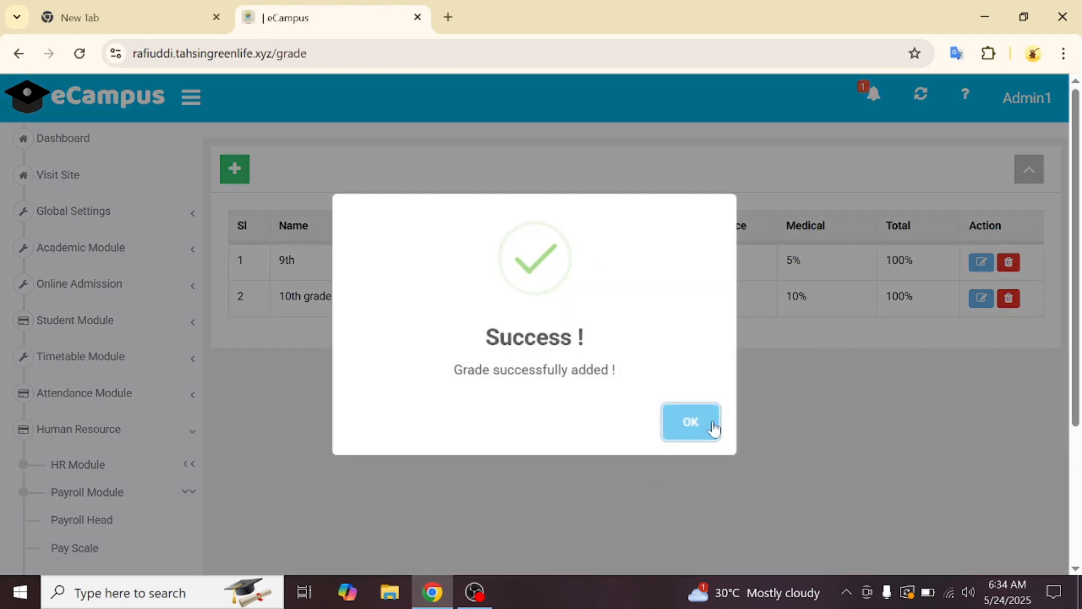
pyautogui.click(713, 429)
pyautogui.scroll(-3, 164, 437)
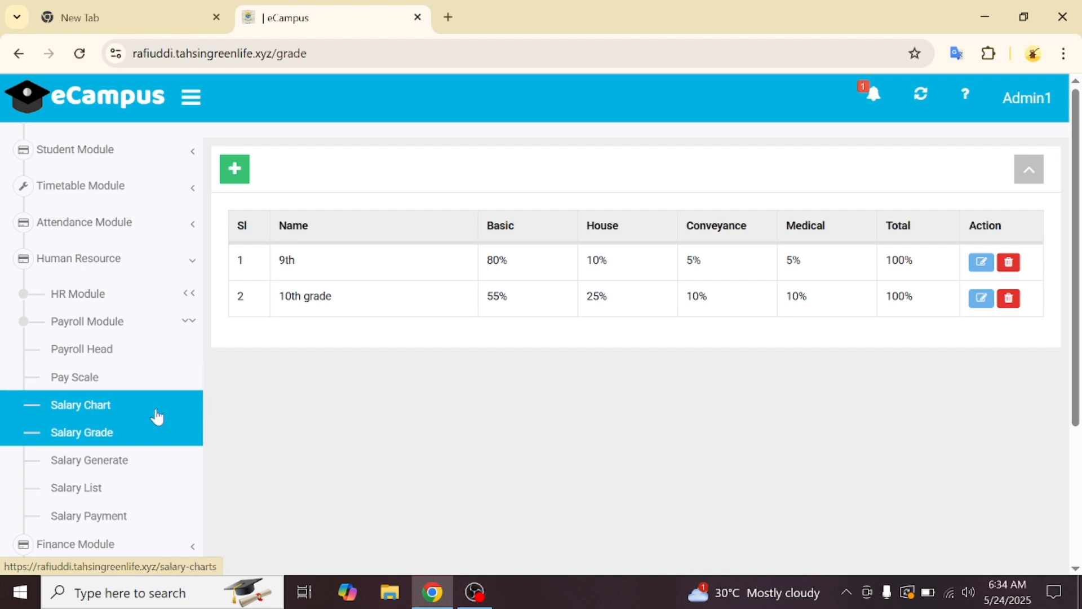
# - Create a salary chart linking the Full Time employee type to the Teacher's Salary payroll head
pyautogui.click(157, 417)
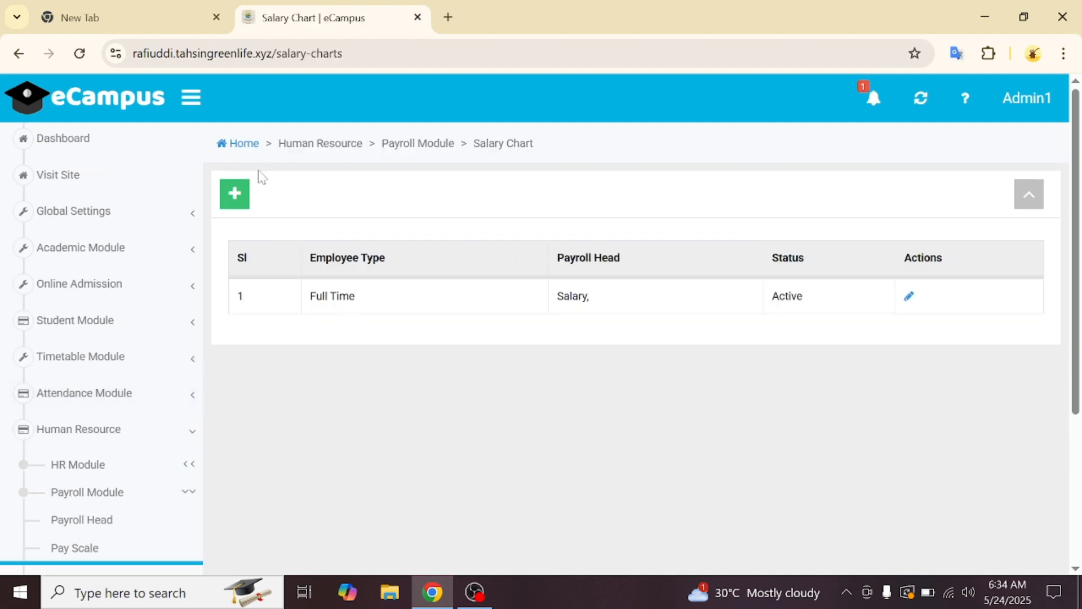
pyautogui.click(236, 197)
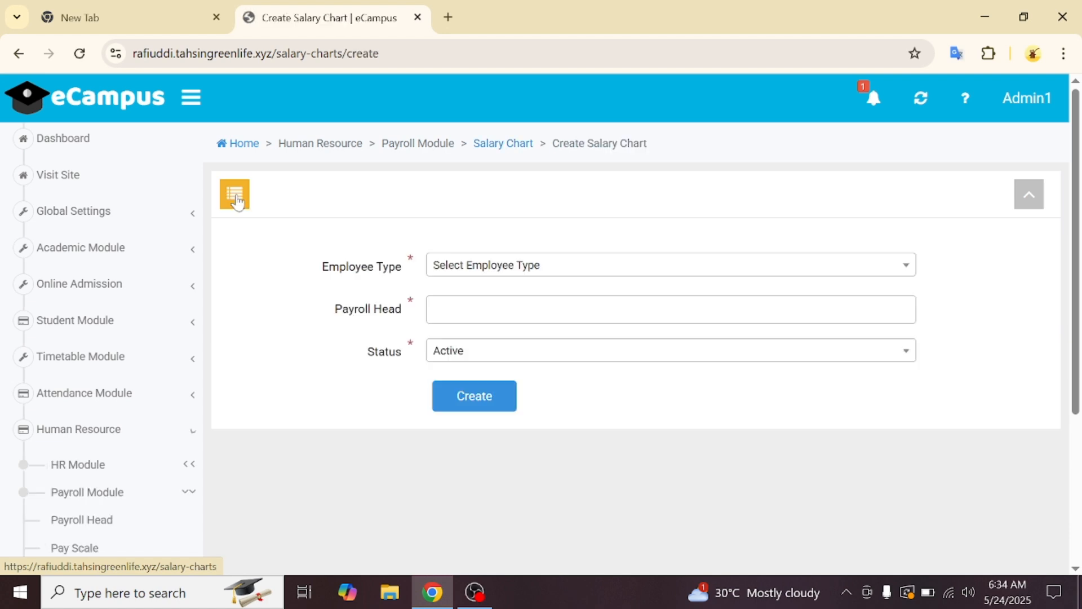
pyautogui.click(458, 268)
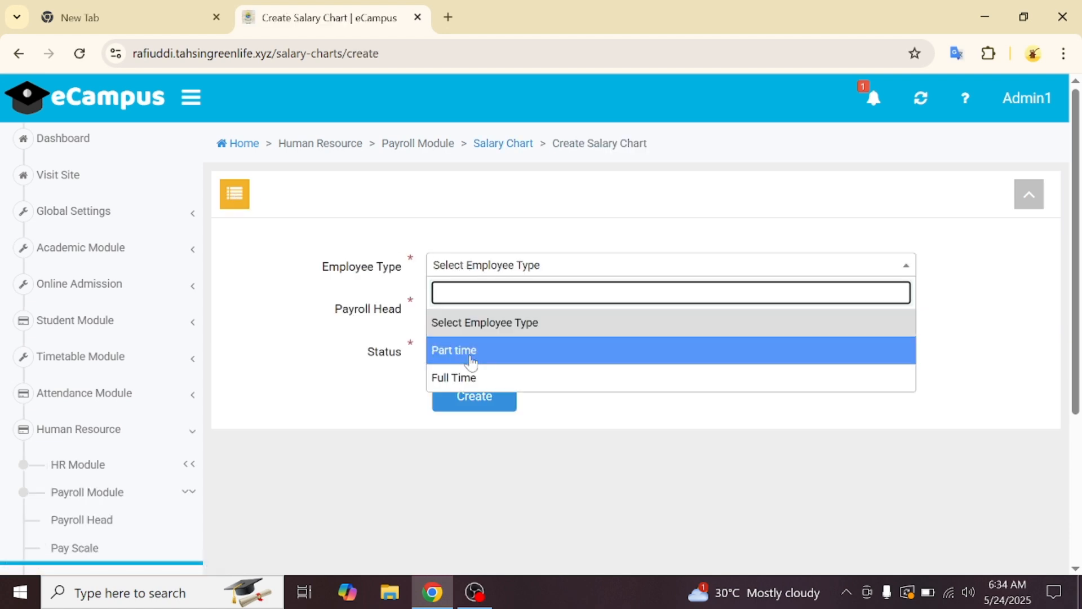
pyautogui.click(465, 381)
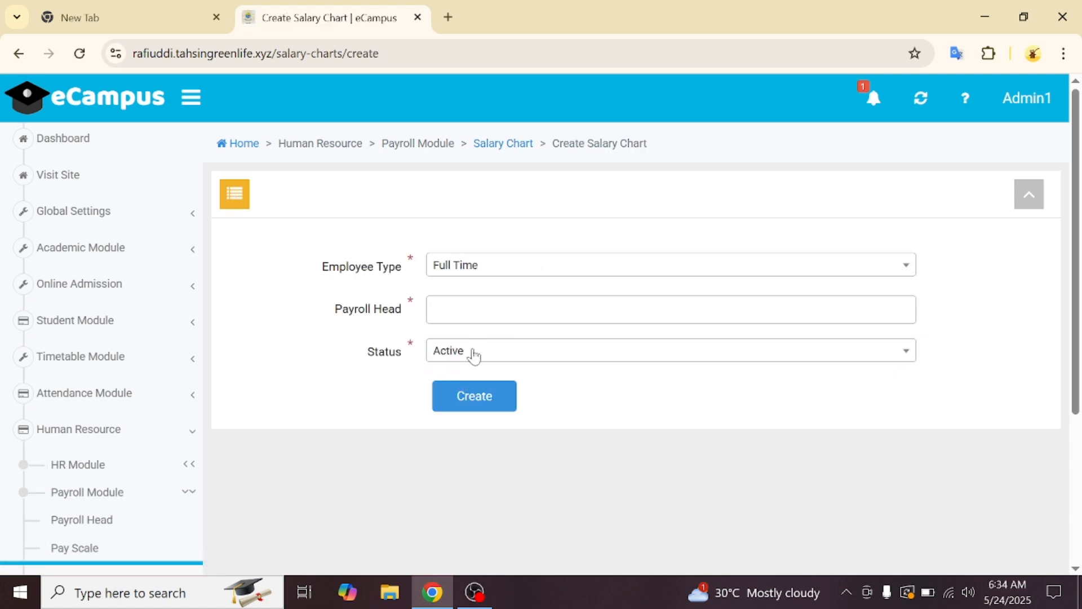
pyautogui.click(670, 309)
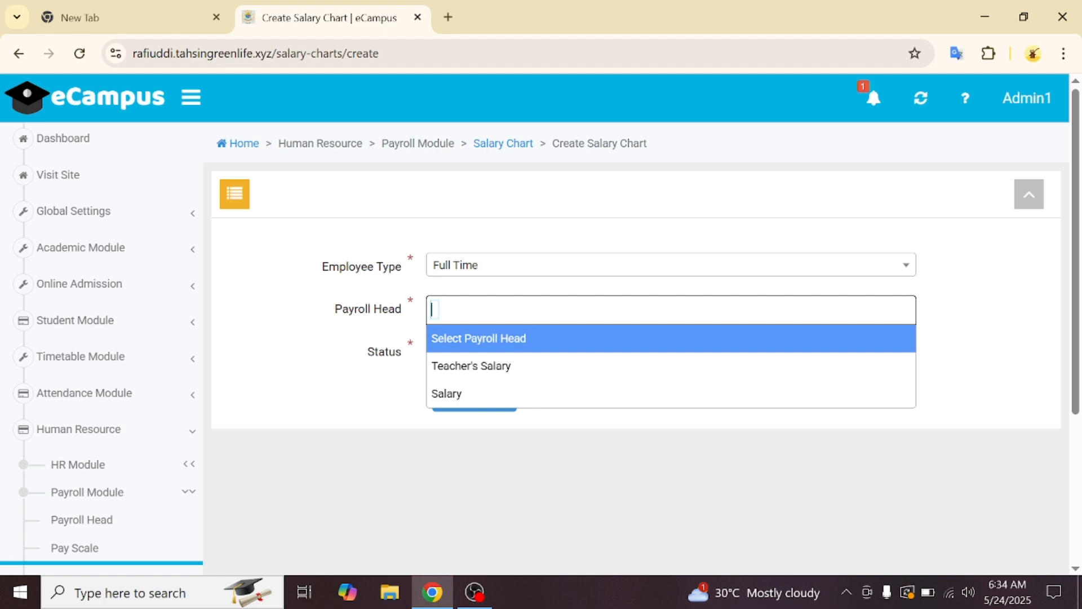
pyautogui.click(485, 366)
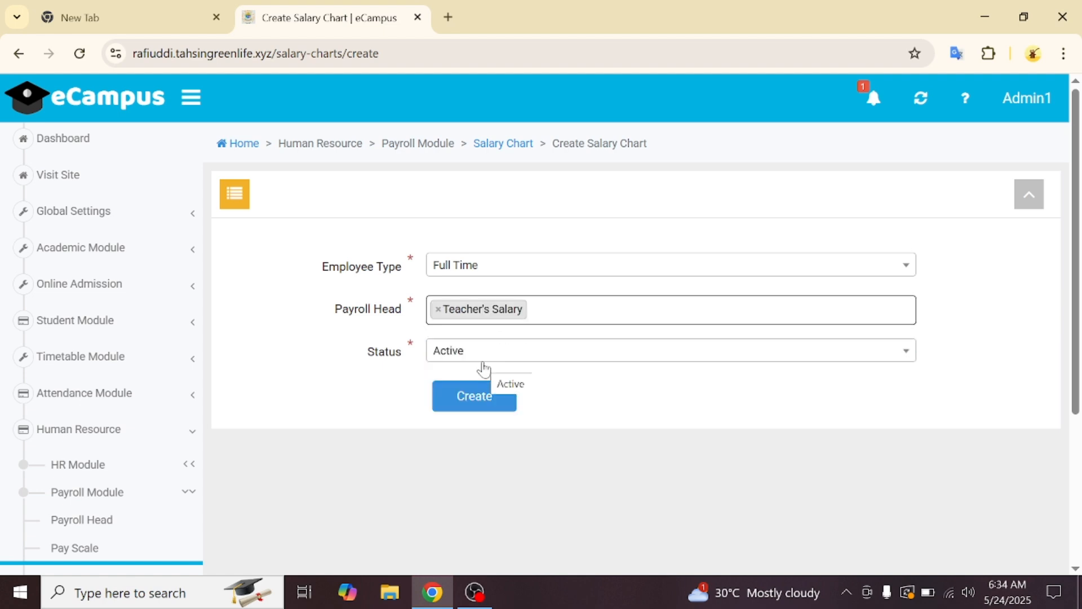
pyautogui.click(475, 399)
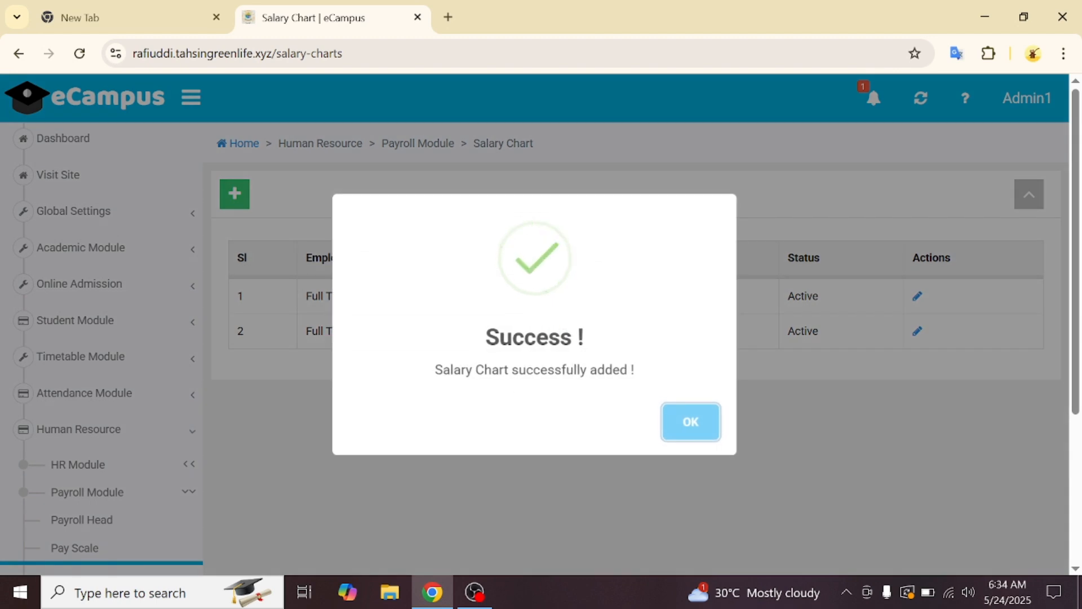
pyautogui.click(702, 430)
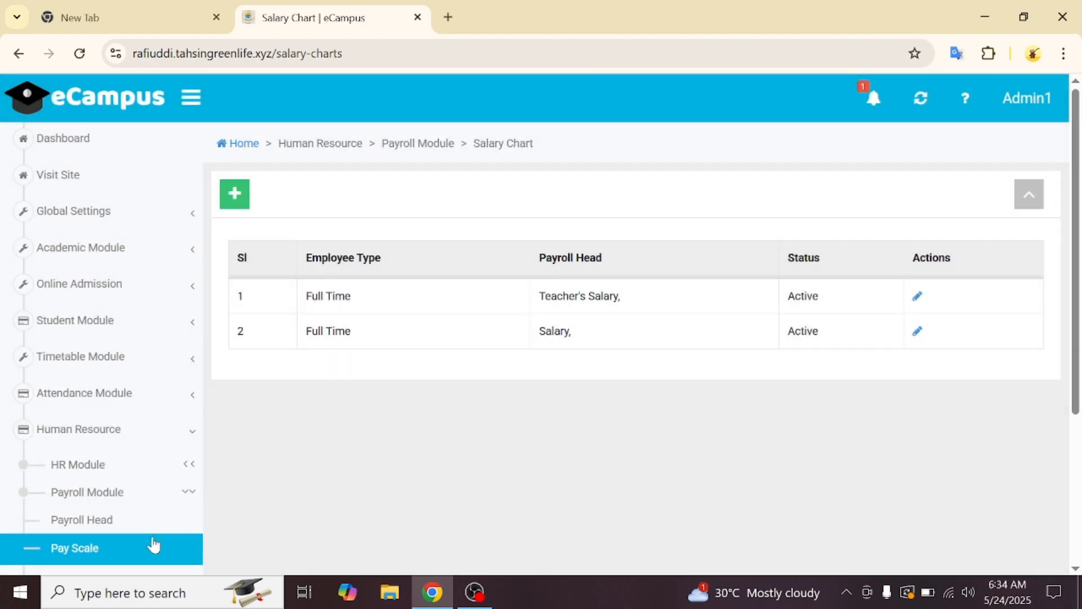
# - Start a new pay scale titled 'teacher salary 2025' for the 10th grade salary grade
pyautogui.click(138, 547)
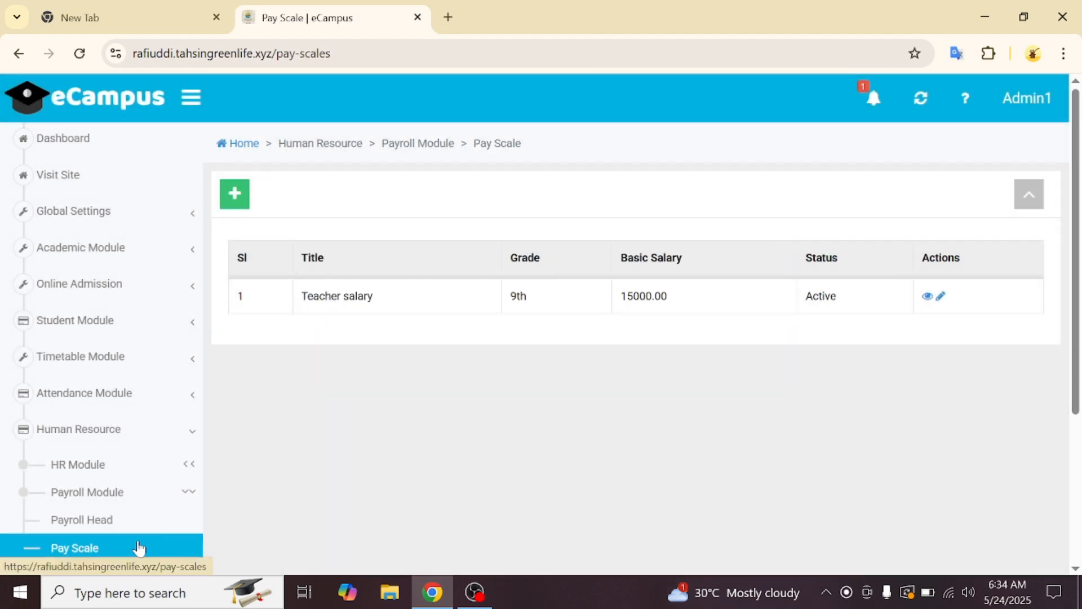
pyautogui.click(235, 196)
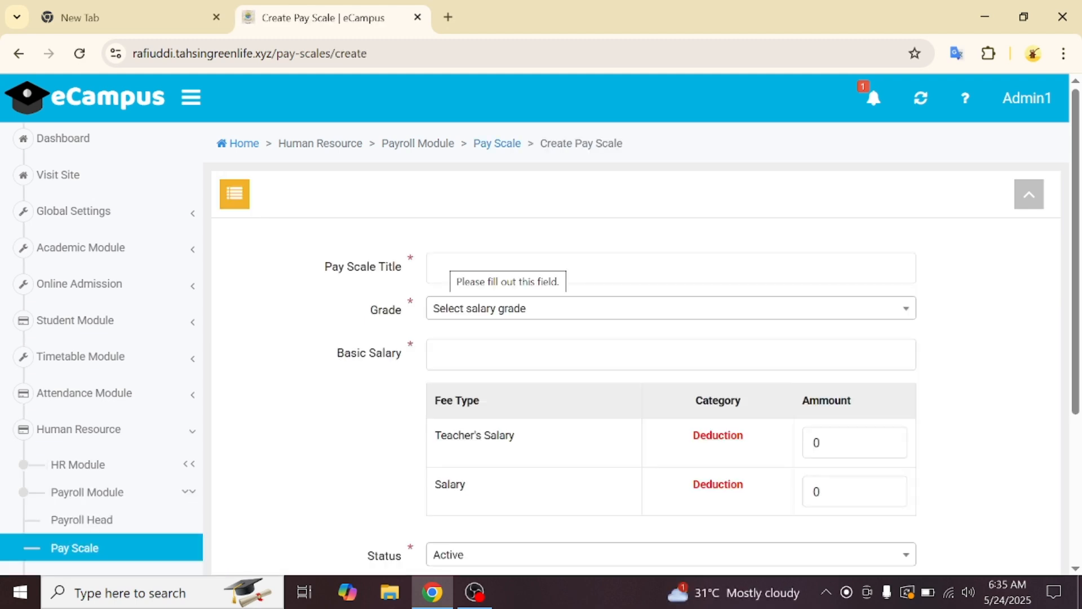
pyautogui.click(439, 268)
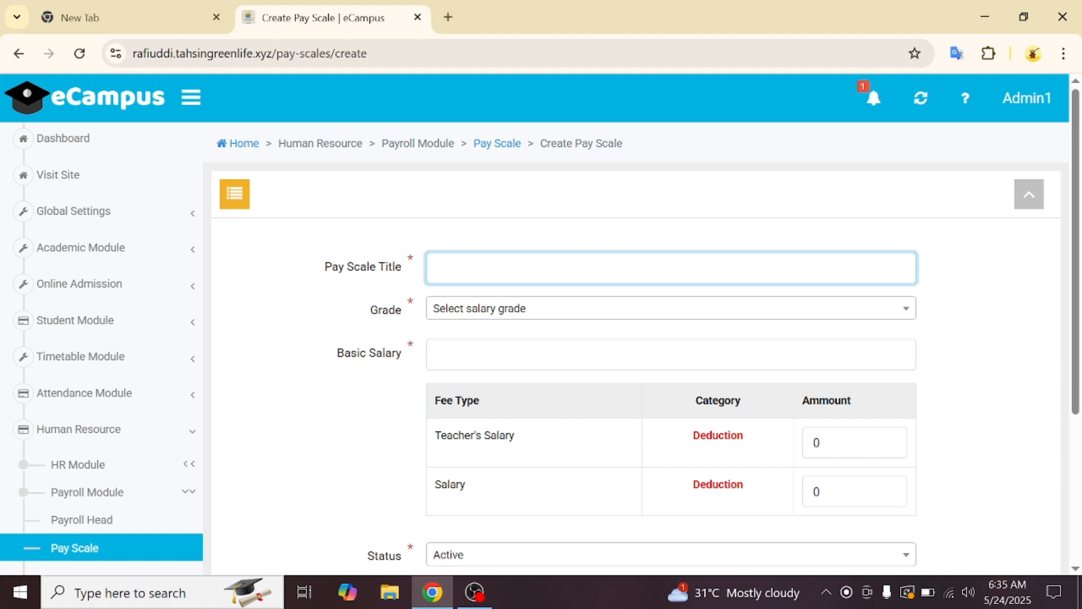
pyautogui.click(490, 315)
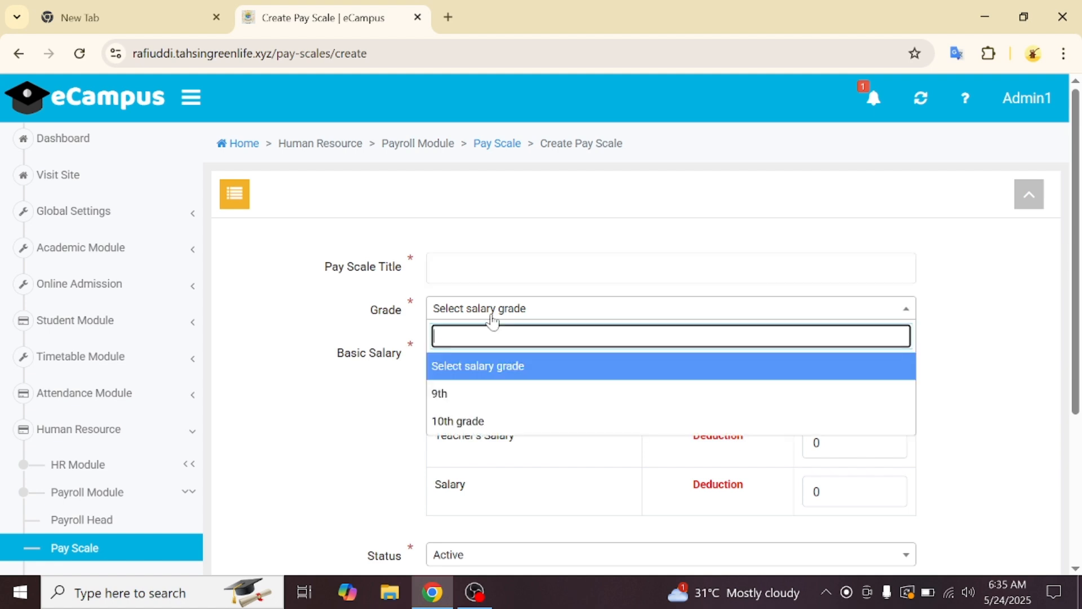
pyautogui.click(466, 428)
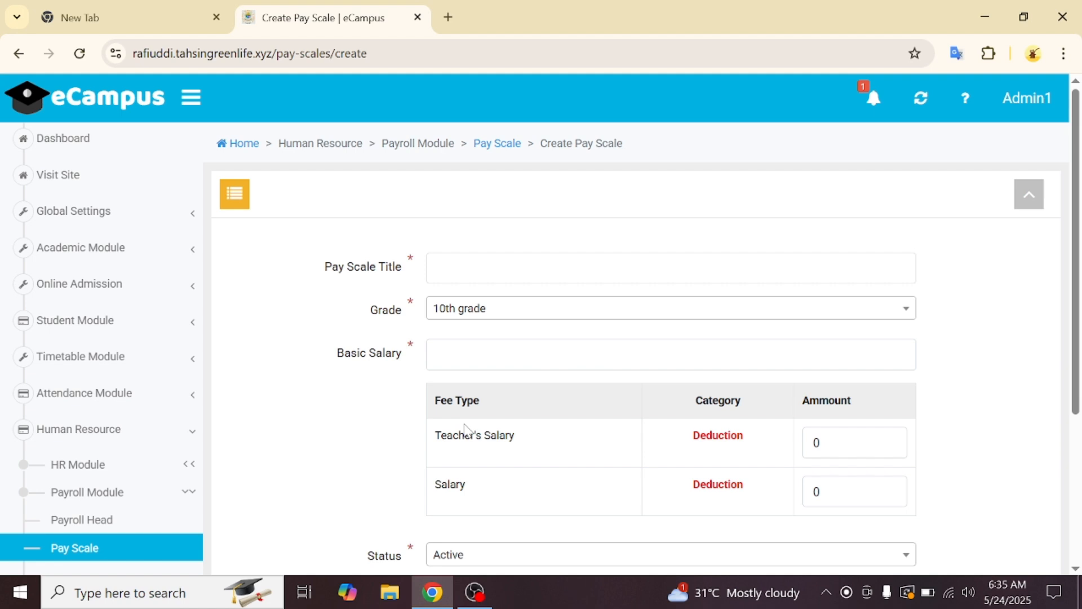
pyautogui.click(671, 267)
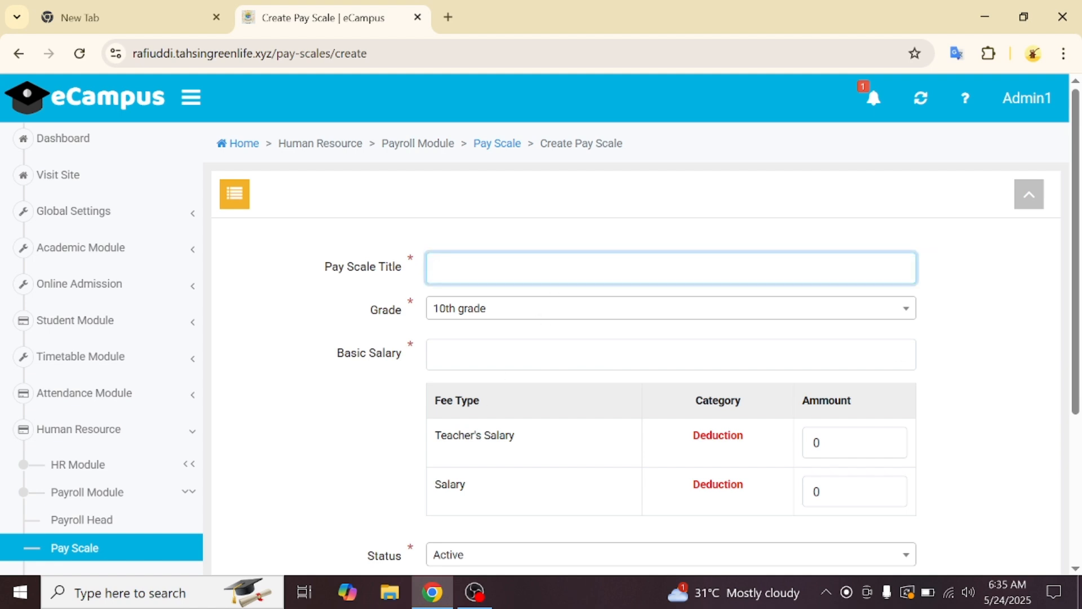
pyautogui.write('teacher')
pyautogui.write('salary 2025')
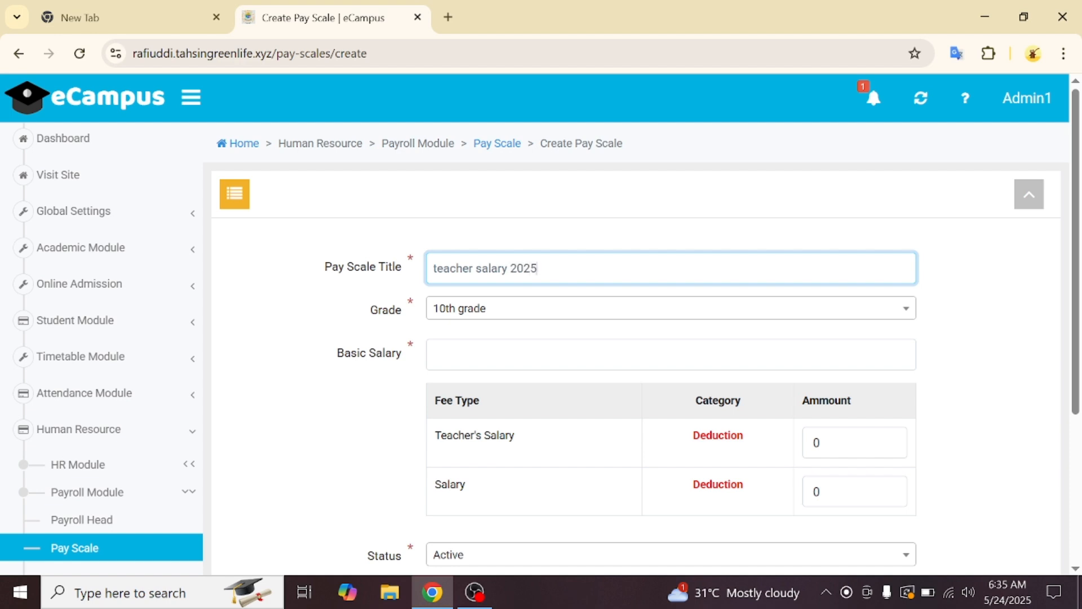
# - Enter basic salary 300000 and a 30000 Teacher's Salary deduction, then create the pay scale
pyautogui.click(496, 354)
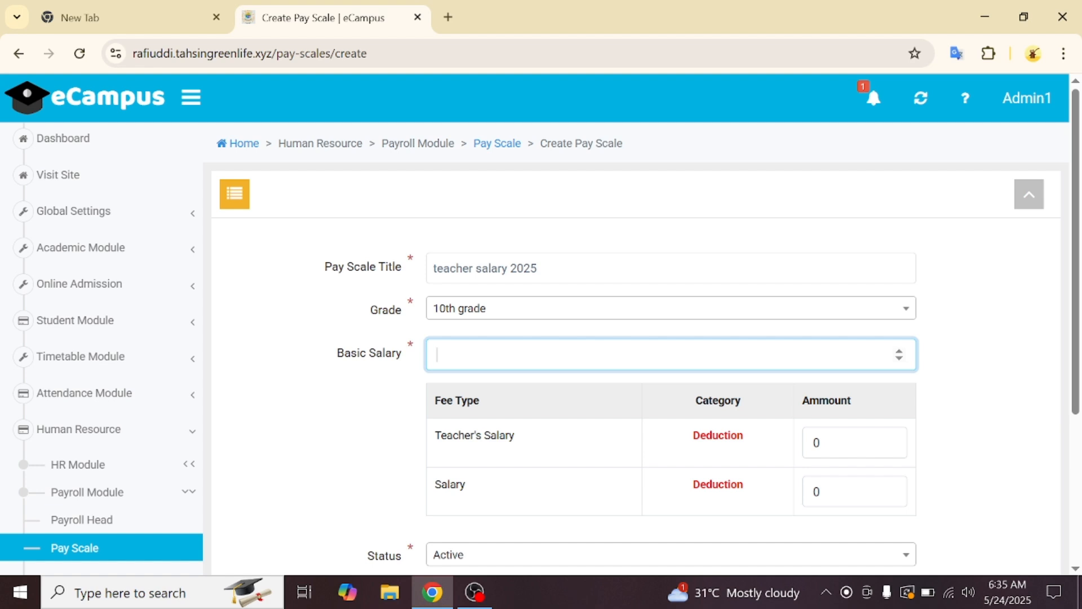
pyautogui.write('300000')
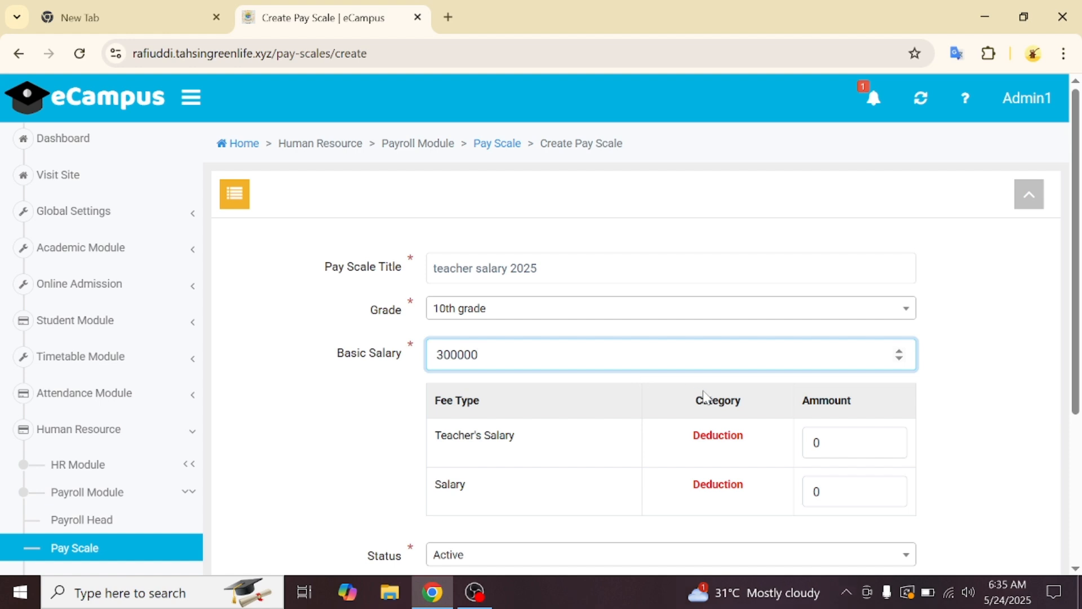
pyautogui.scroll(-2, 701, 393)
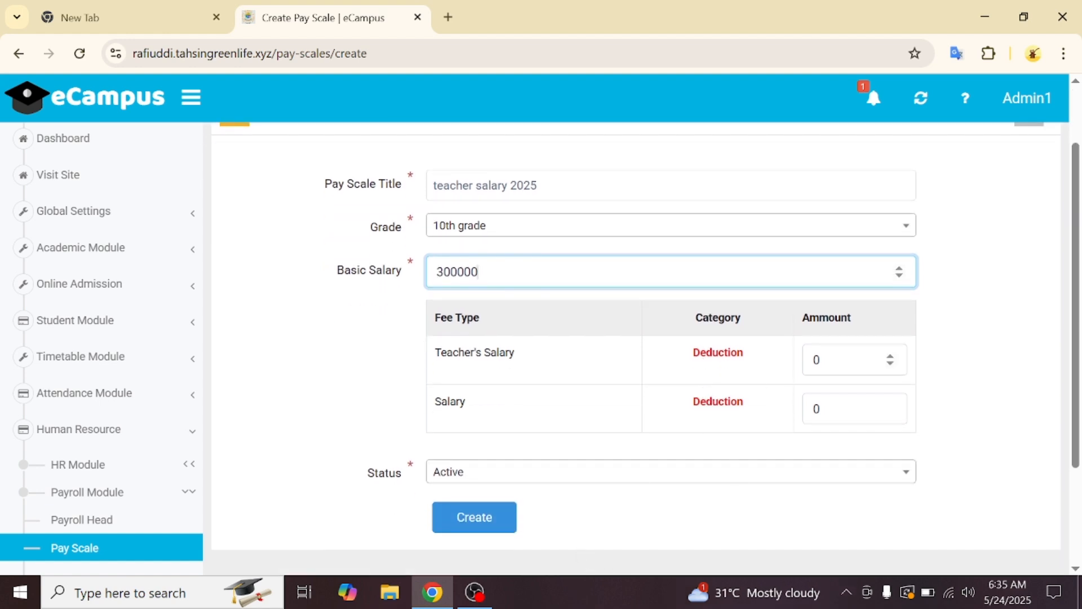
pyautogui.click(829, 359)
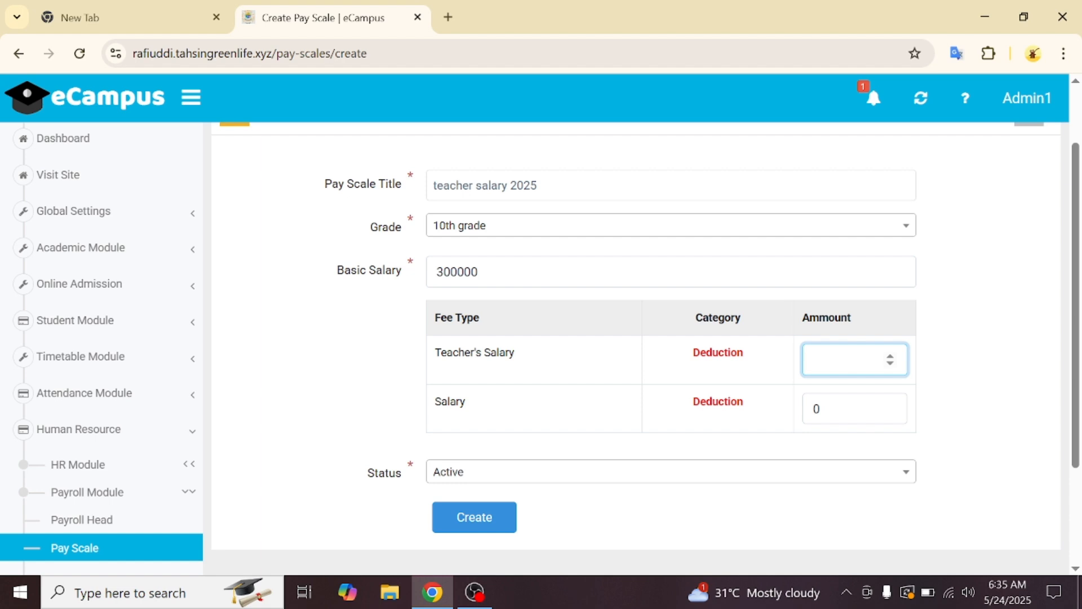
pyautogui.write('30000')
pyautogui.click(504, 523)
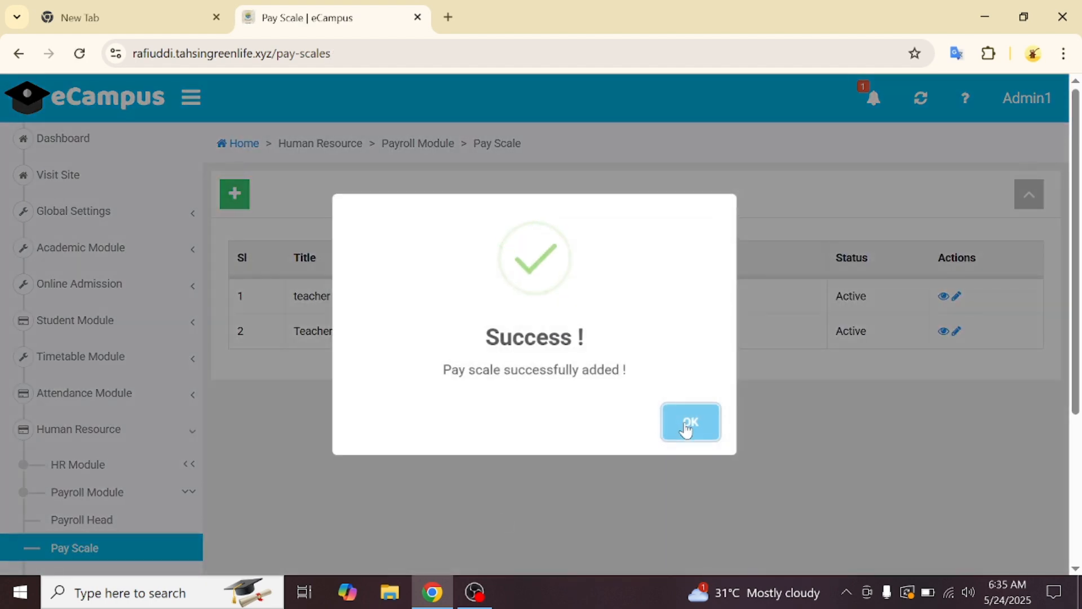
# - Dismiss the pay scale confirmation and go to Human Resource > HR Module > Add Employee
pyautogui.click(686, 428)
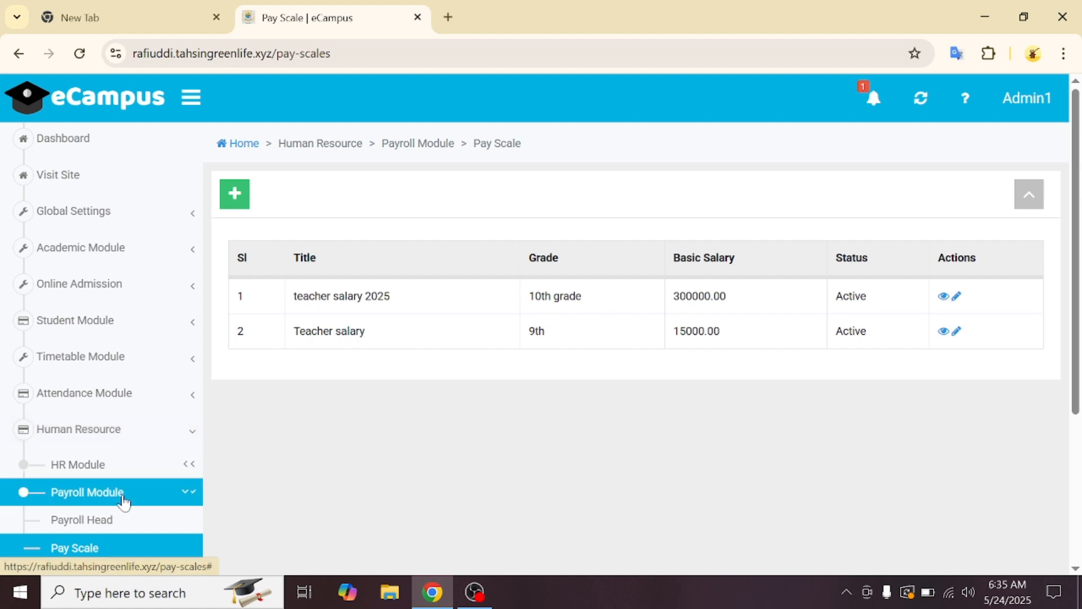
pyautogui.scroll(-1, 124, 500)
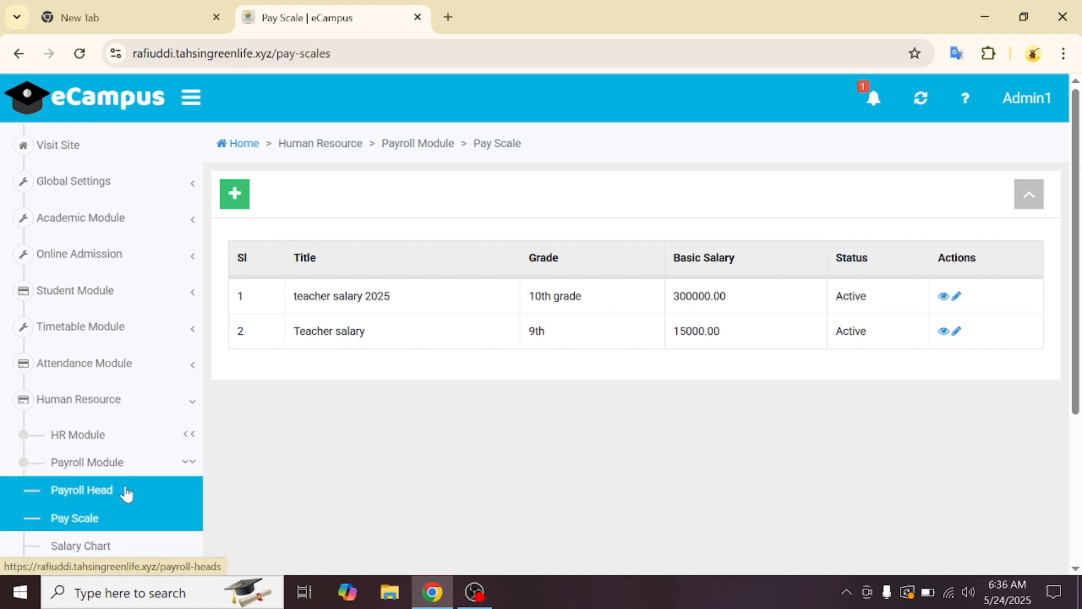
pyautogui.click(174, 417)
pyautogui.click(175, 415)
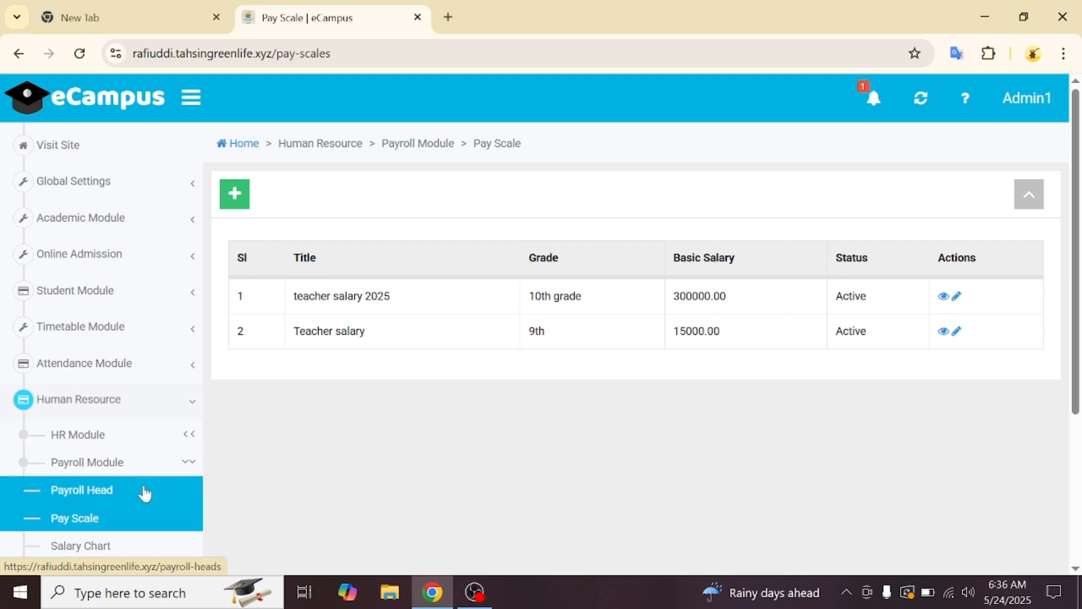
pyautogui.click(159, 437)
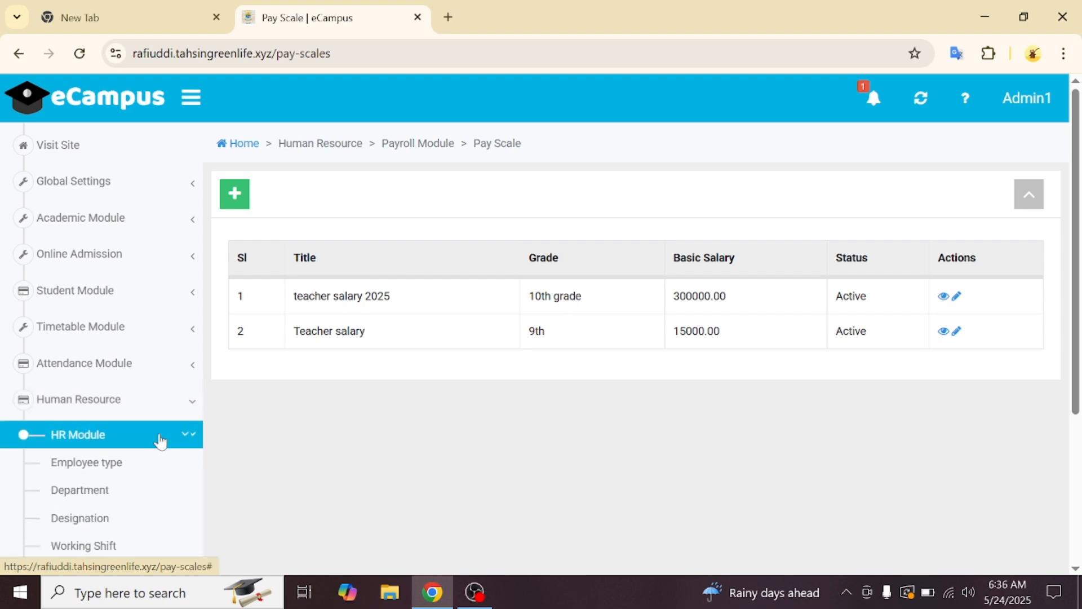
pyautogui.scroll(-2, 141, 474)
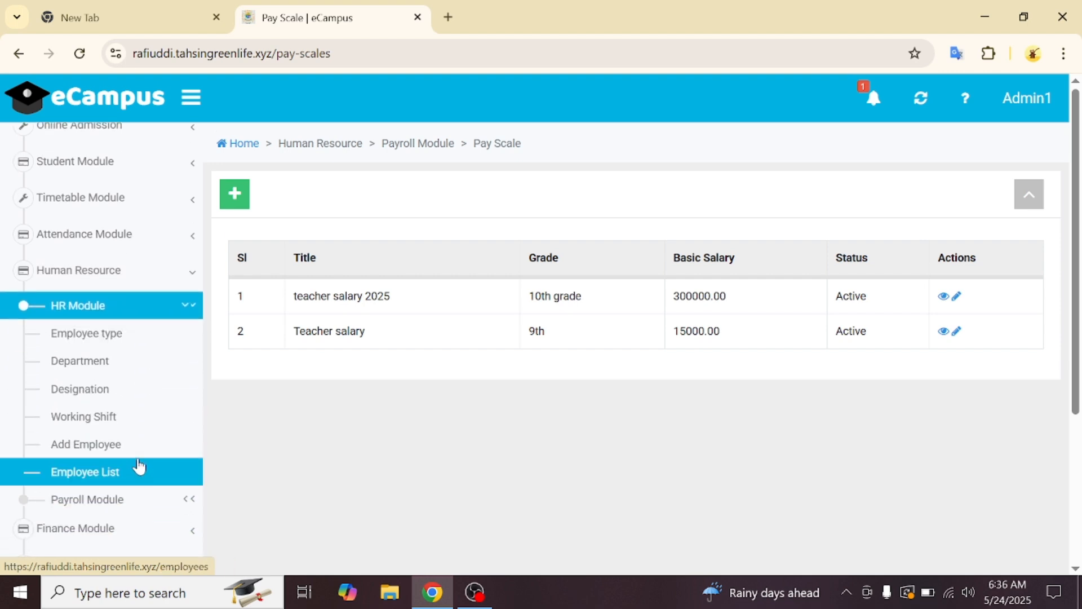
pyautogui.click(138, 458)
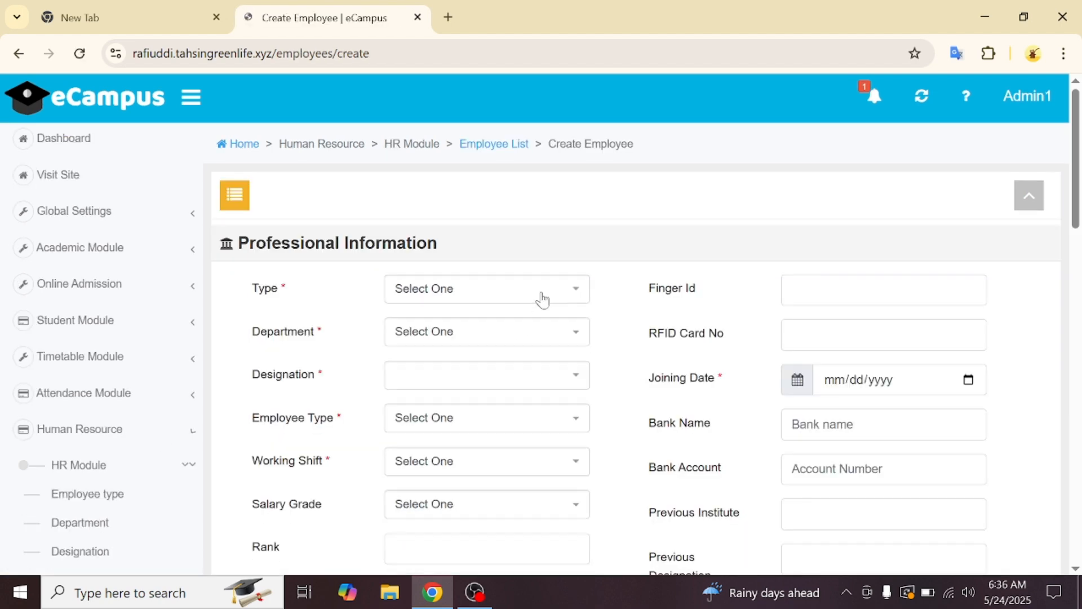
# - Set the employee as a Full Time Teacher in the Academic department, designated Assistant Principal
pyautogui.click(542, 298)
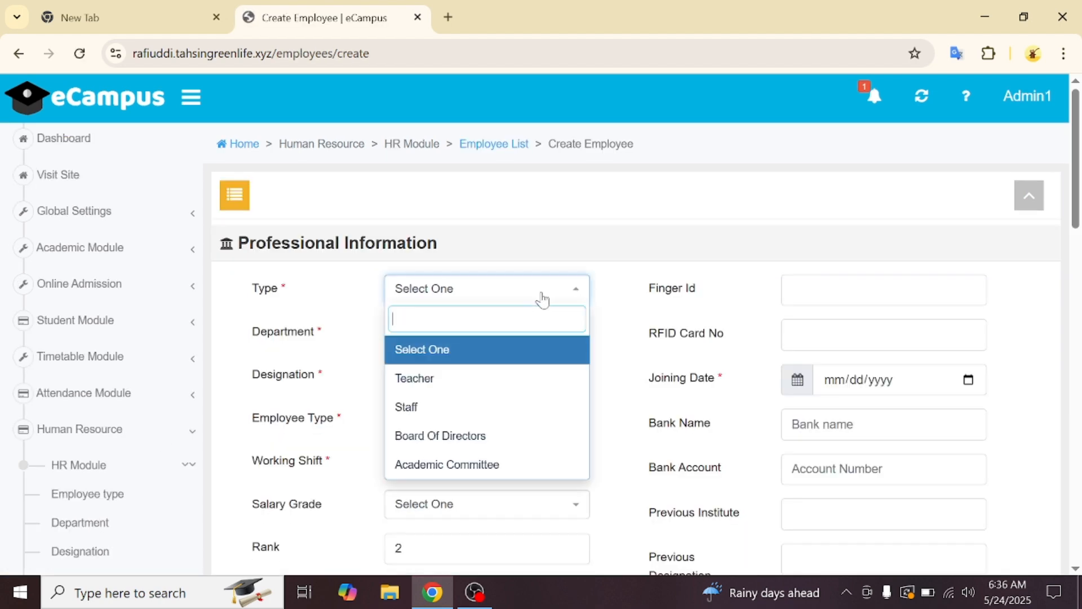
pyautogui.click(513, 385)
pyautogui.click(487, 344)
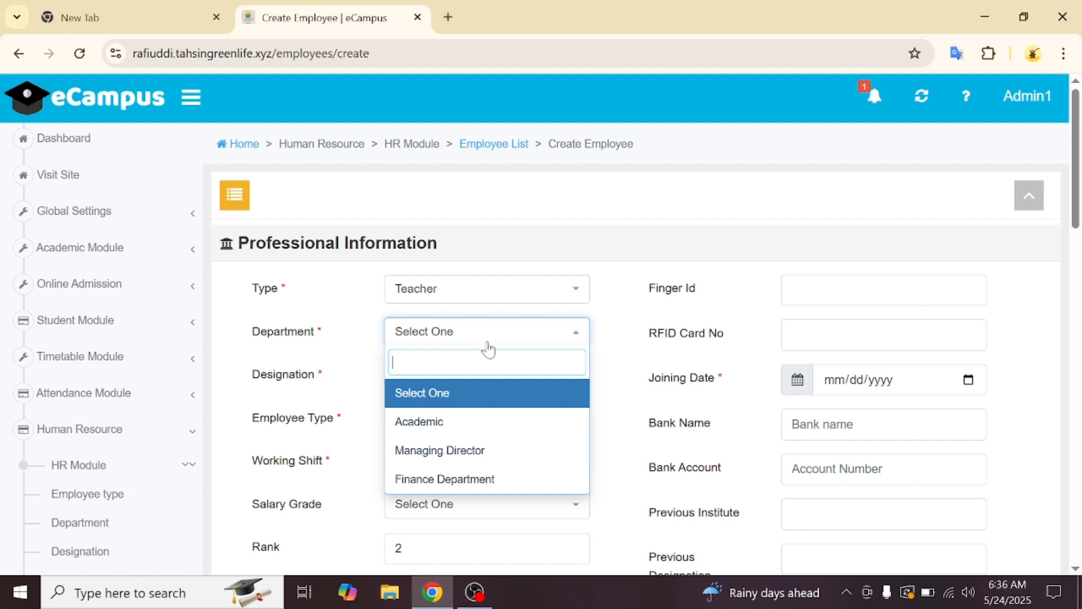
pyautogui.click(470, 433)
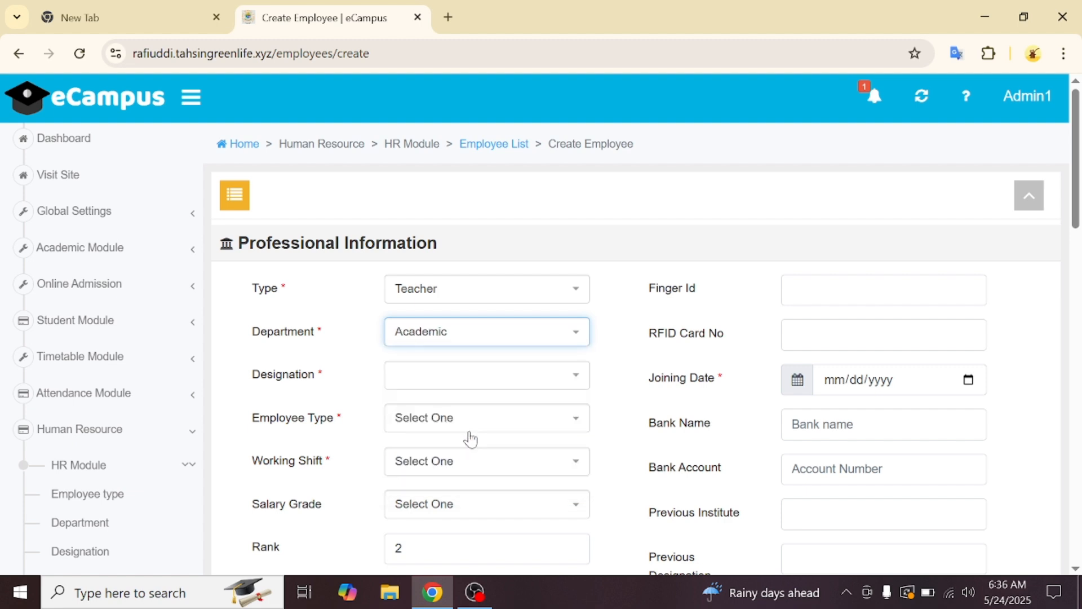
pyautogui.click(514, 376)
pyautogui.click(490, 491)
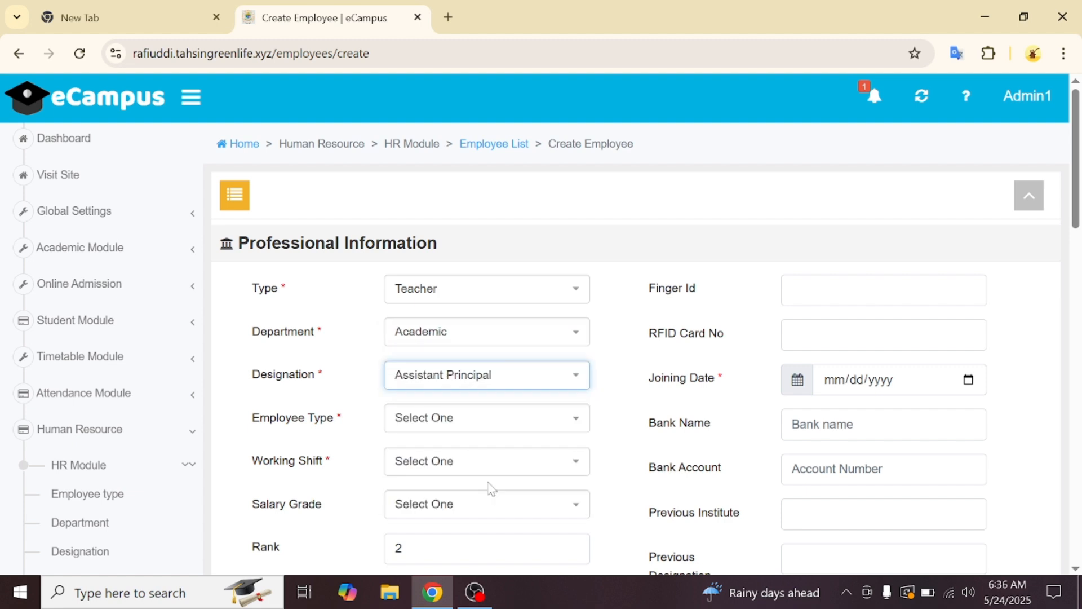
pyautogui.click(512, 425)
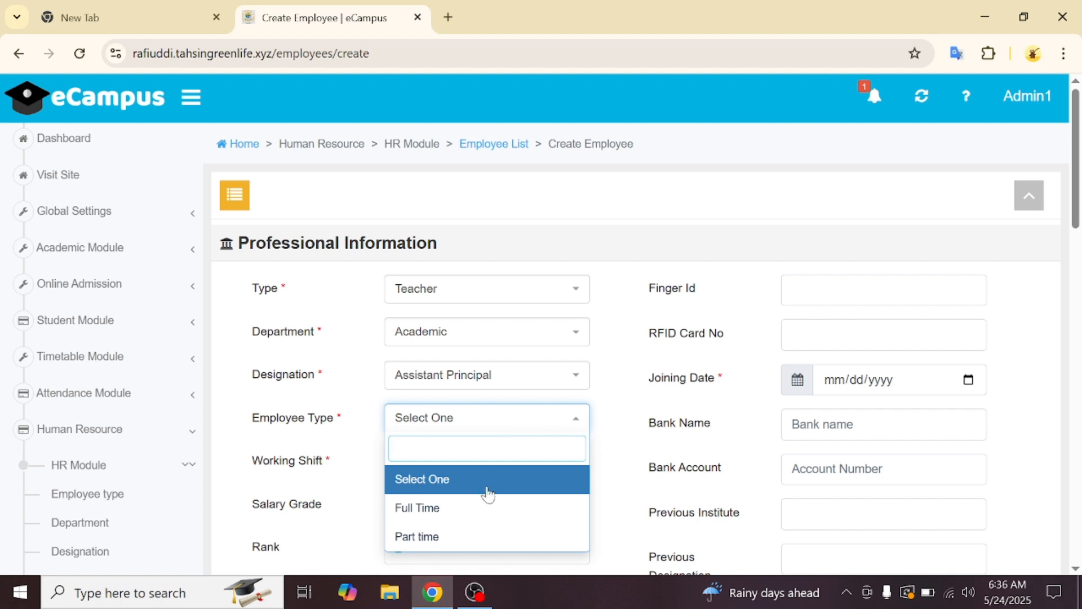
pyautogui.click(464, 509)
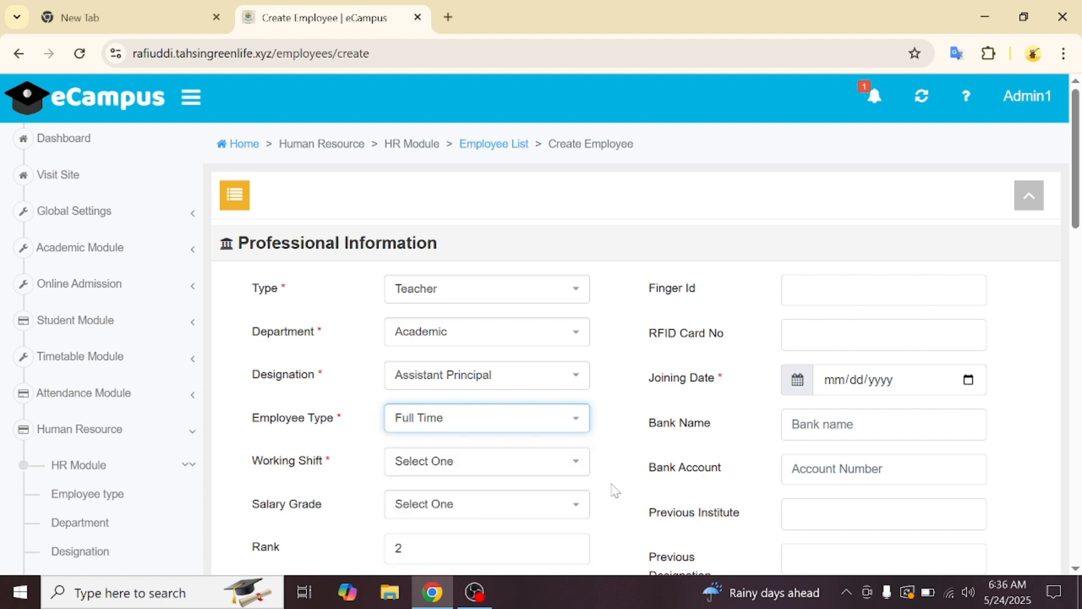
# - Set the working shift to morning and the salary grade to 10th grade
pyautogui.scroll(-1, 615, 490)
pyautogui.click(563, 403)
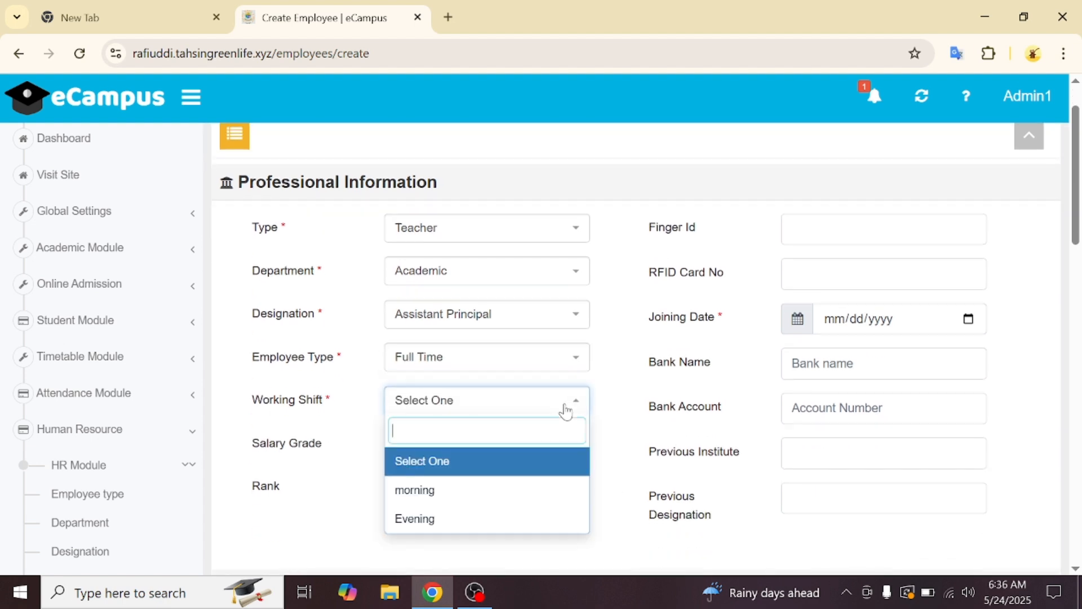
pyautogui.click(529, 489)
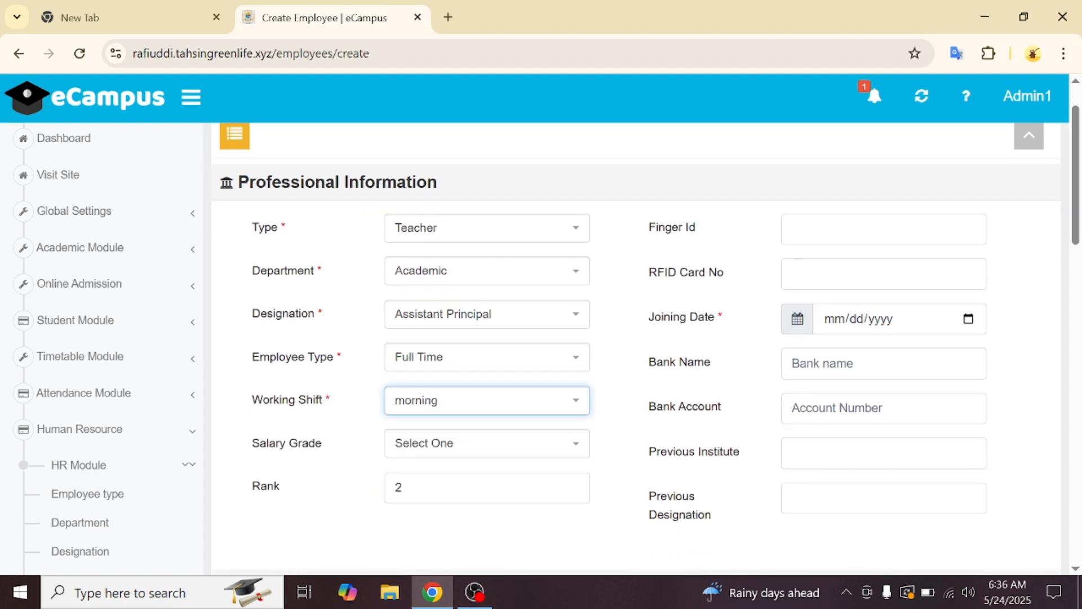
pyautogui.click(516, 444)
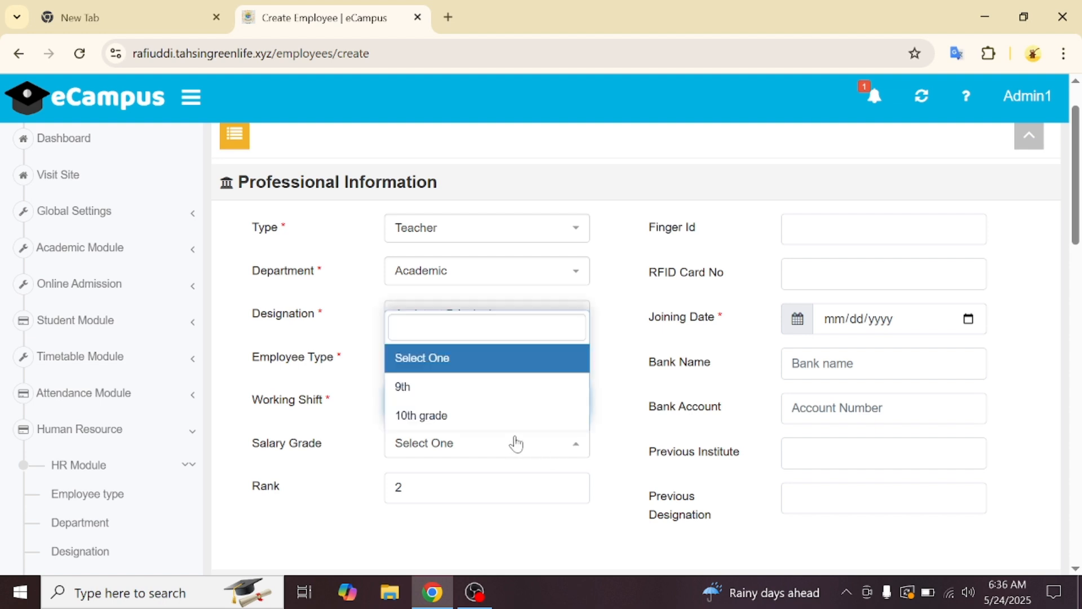
pyautogui.click(481, 418)
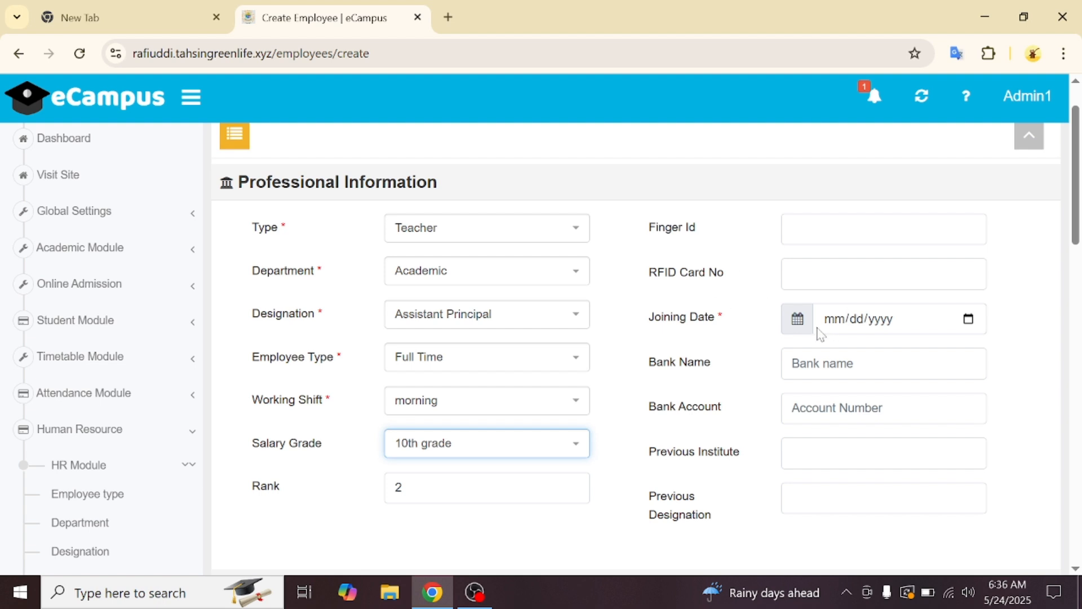
# - Set the joining date to 05/24/2025 in the calendar
pyautogui.click(969, 320)
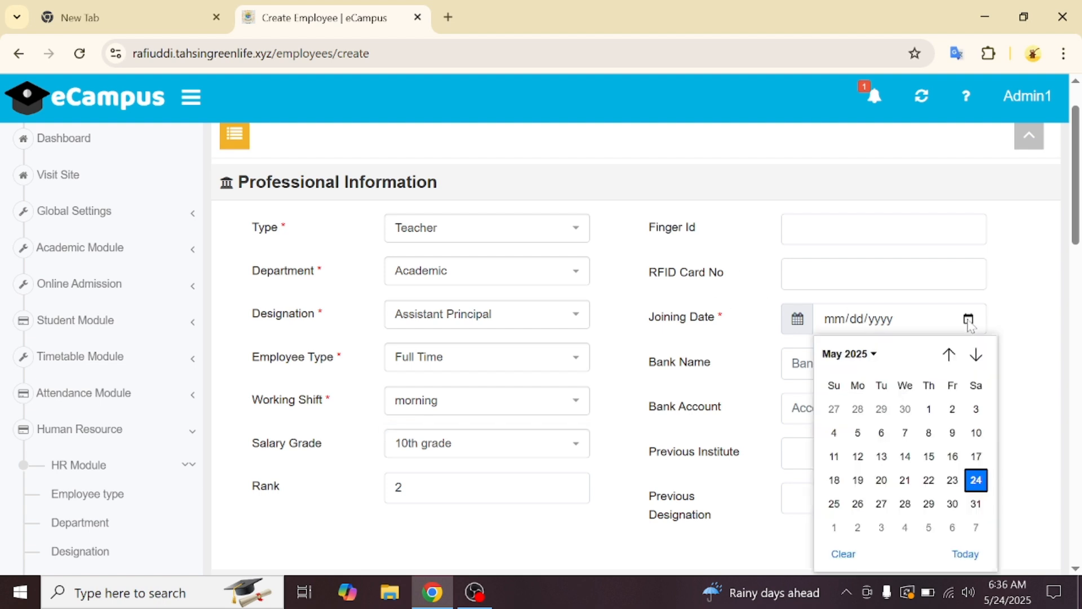
pyautogui.click(872, 355)
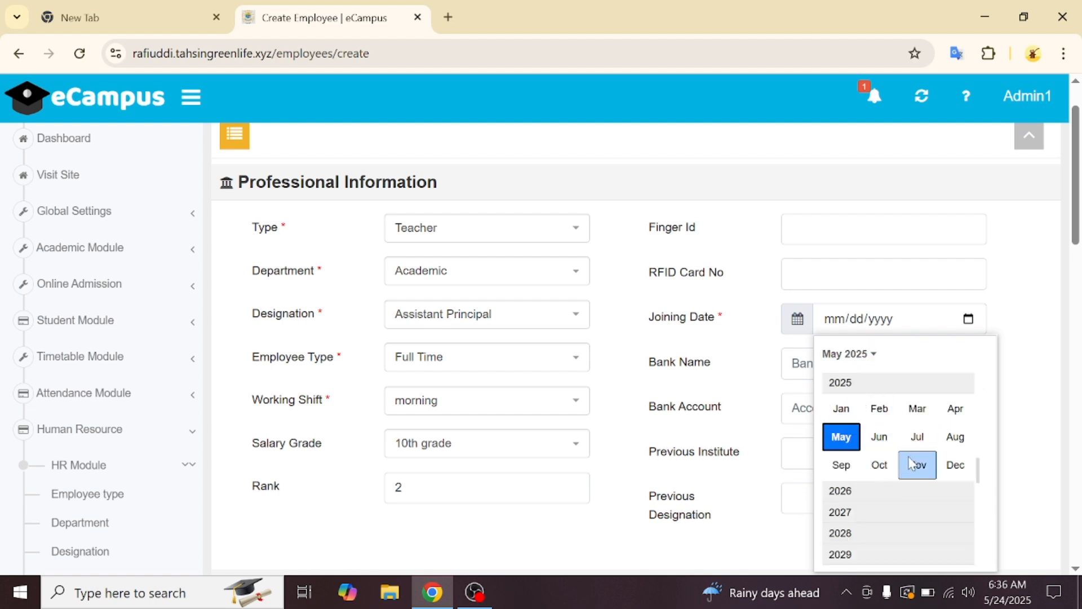
pyautogui.click(850, 448)
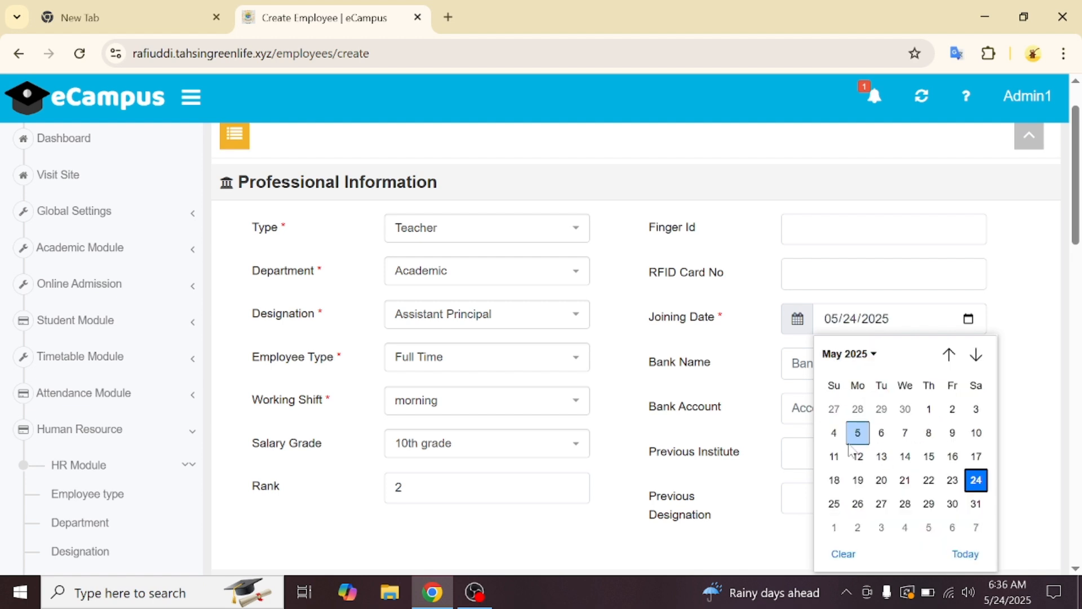
pyautogui.click(977, 484)
pyautogui.click(823, 363)
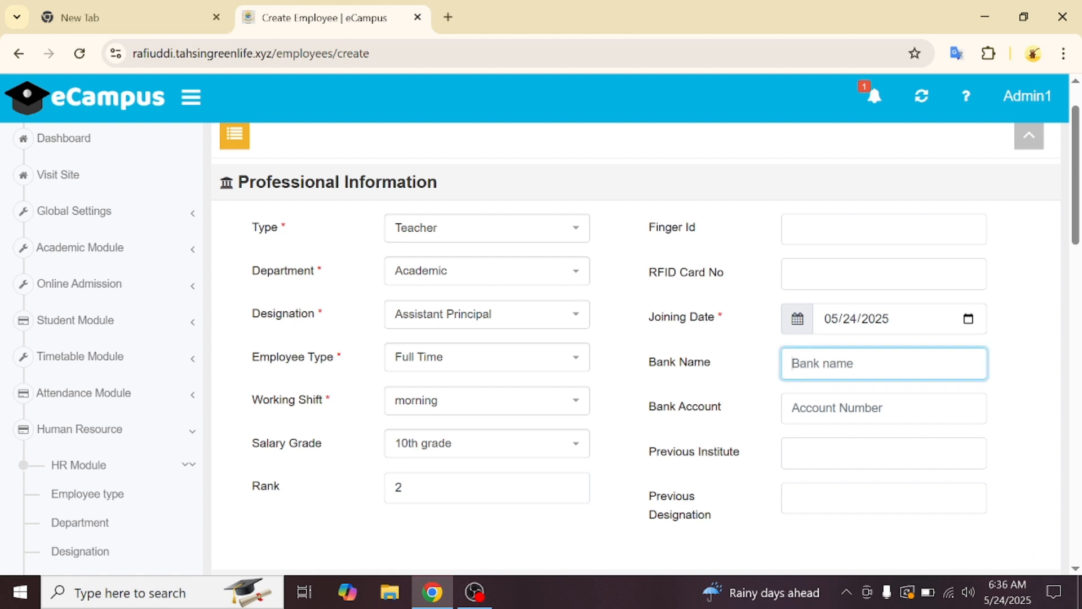
# - Enter IFIC Bank as the bank name and fill in the employee's bank account number
pyautogui.write('IFIC Bank')
pyautogui.press('Tab')
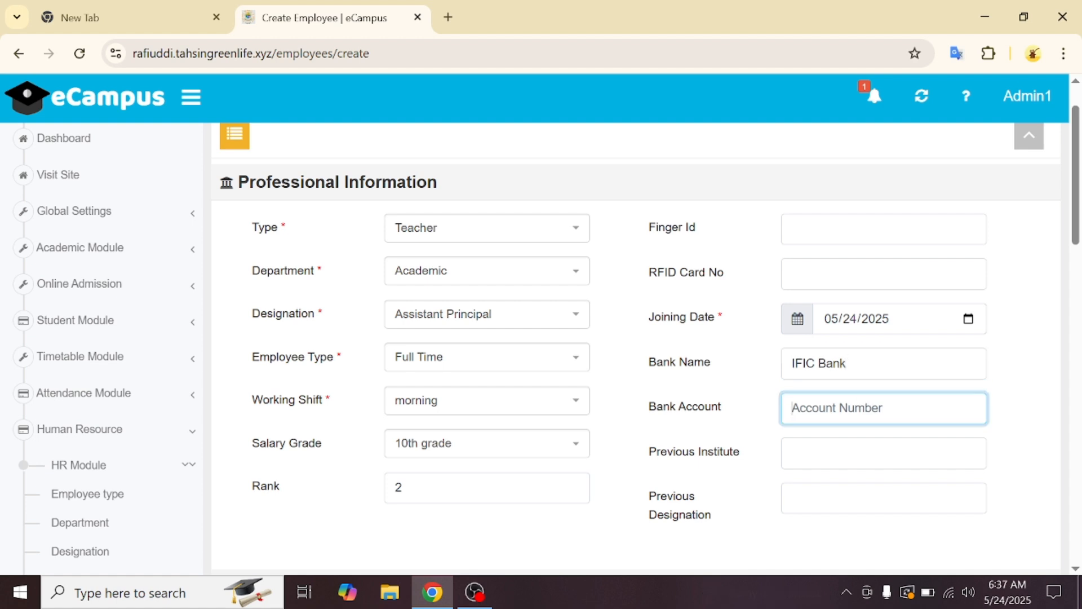
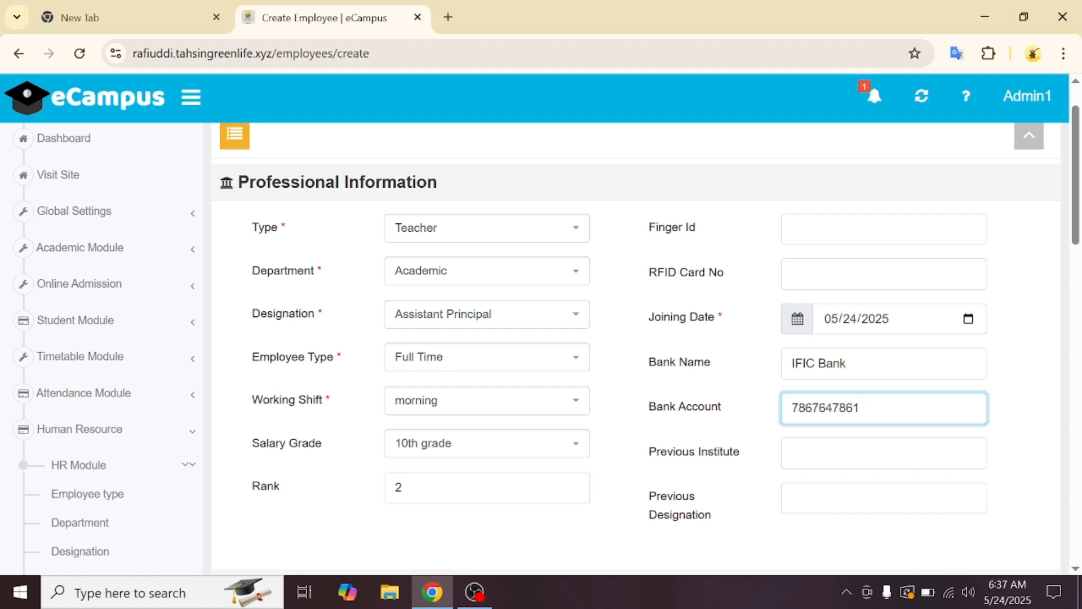
pyautogui.press('Tab')
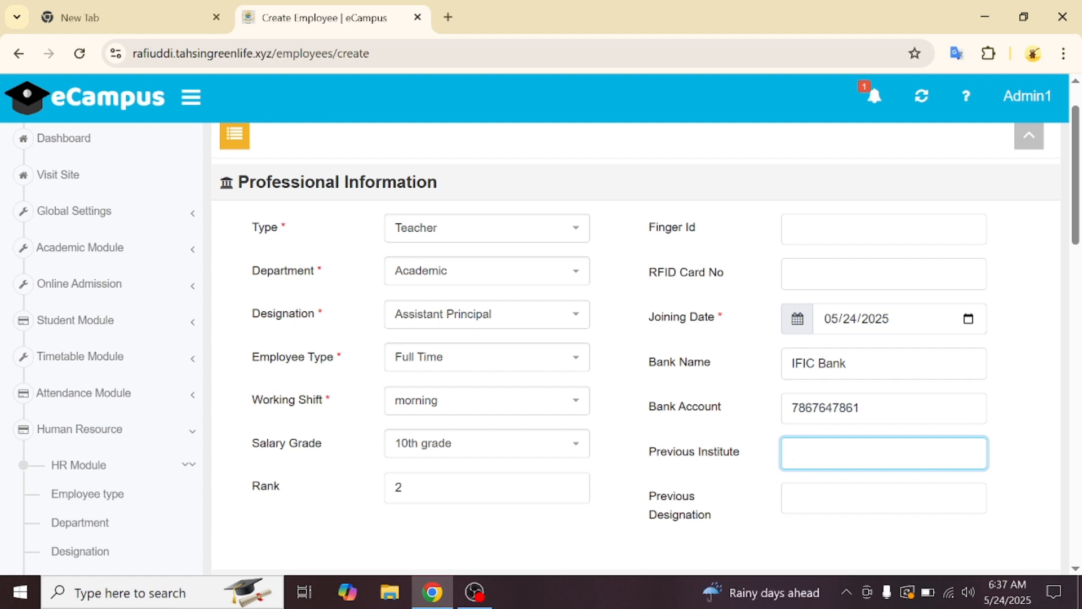
pyautogui.scroll(-3, 810, 485)
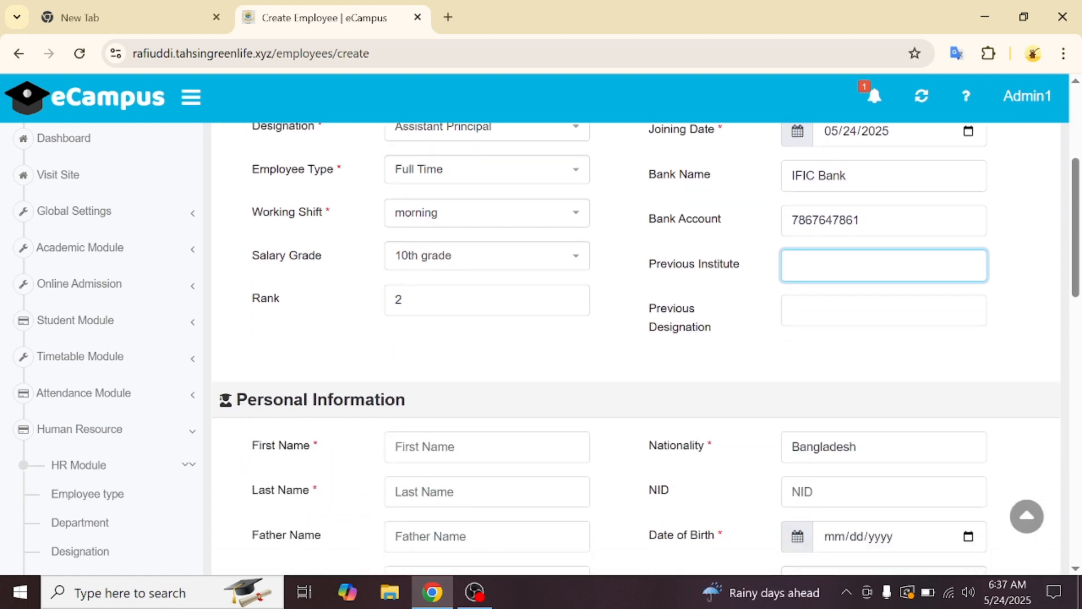
# - Enter the employee's first and last name
pyautogui.scroll(-2, 810, 474)
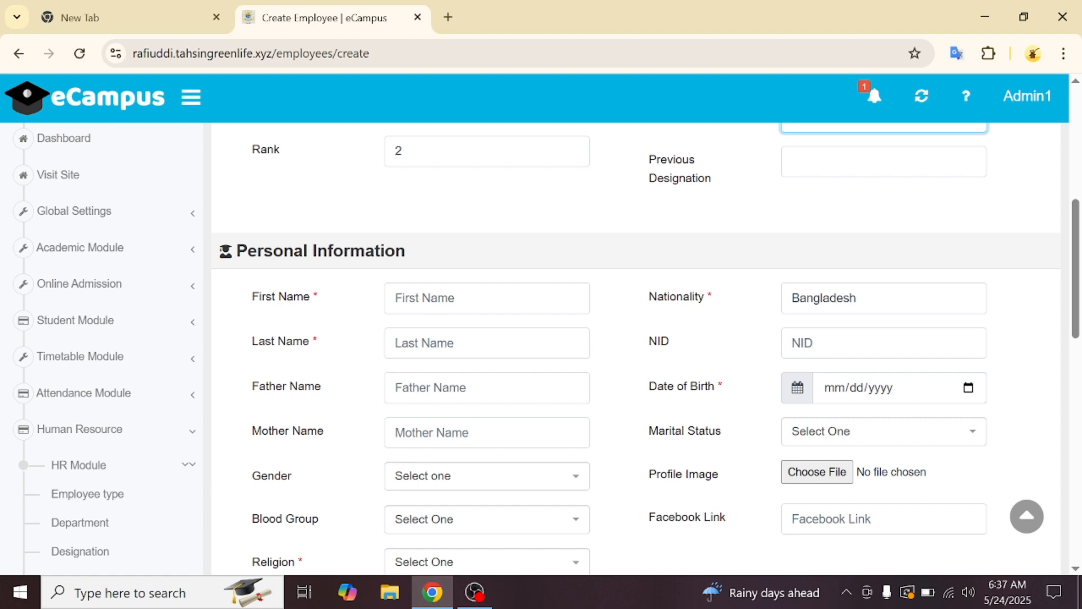
pyautogui.click(487, 297)
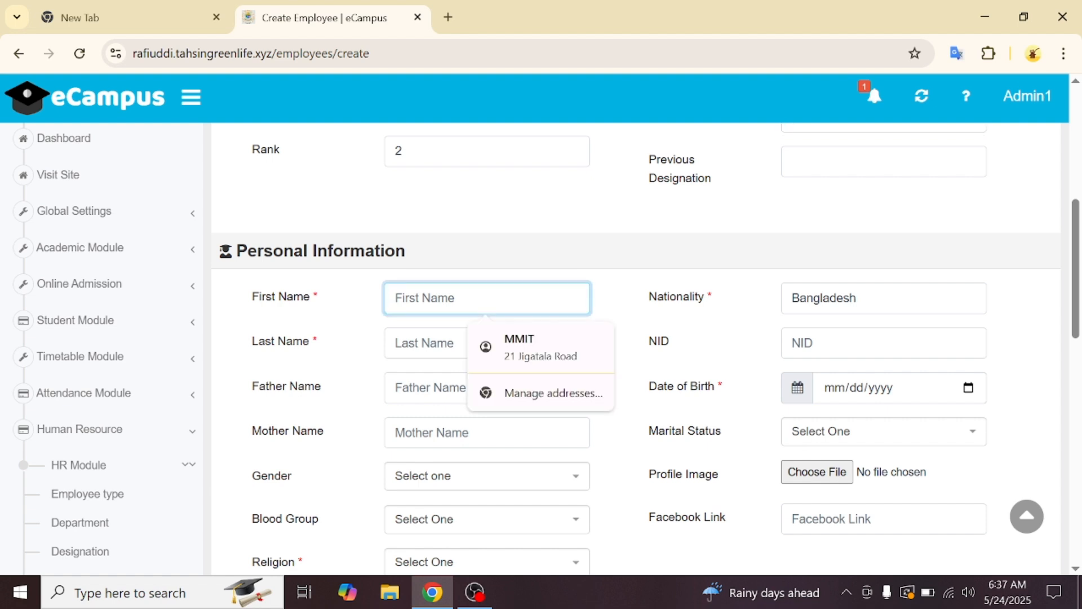
pyautogui.write('MD')
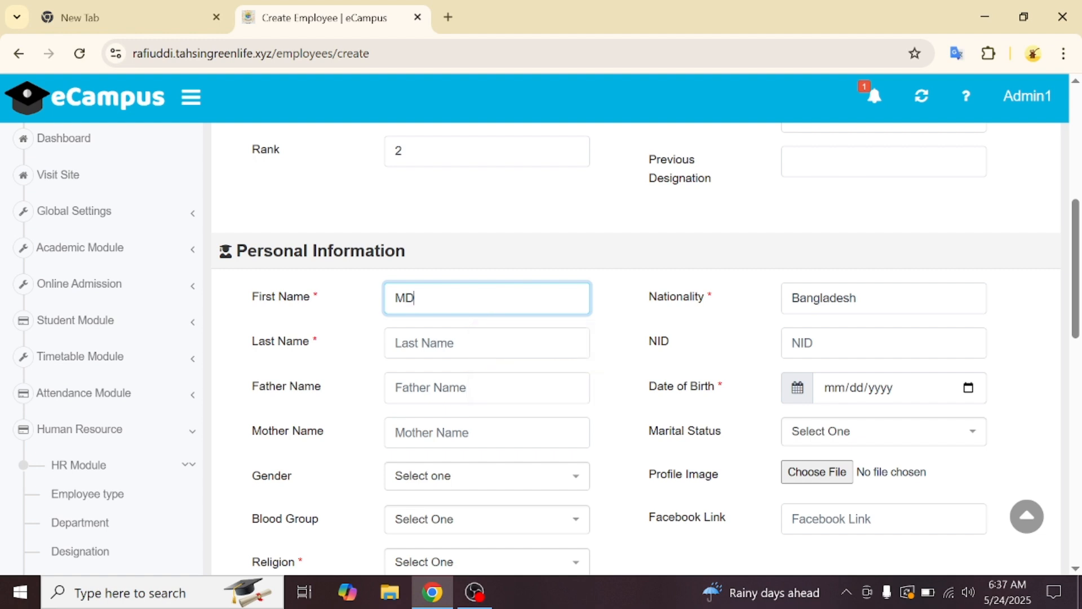
pyautogui.press('BackSpace')
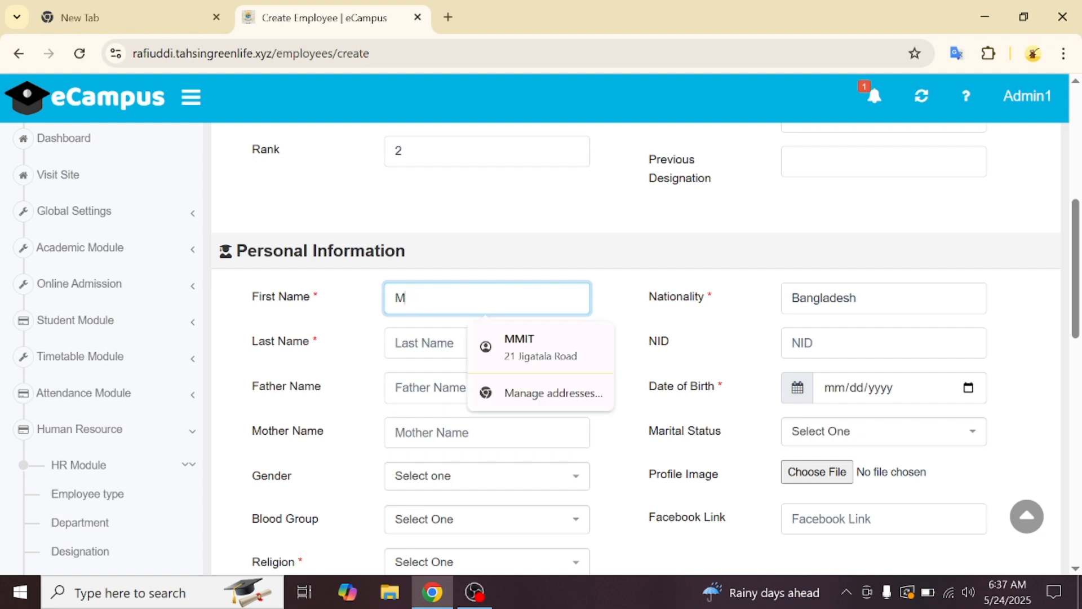
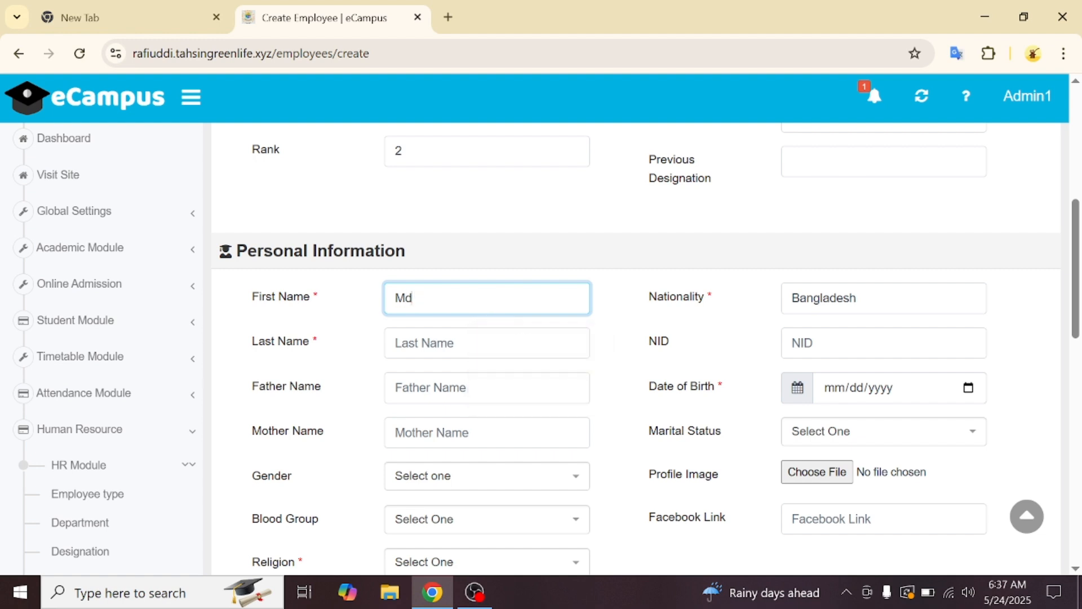
pyautogui.click(406, 349)
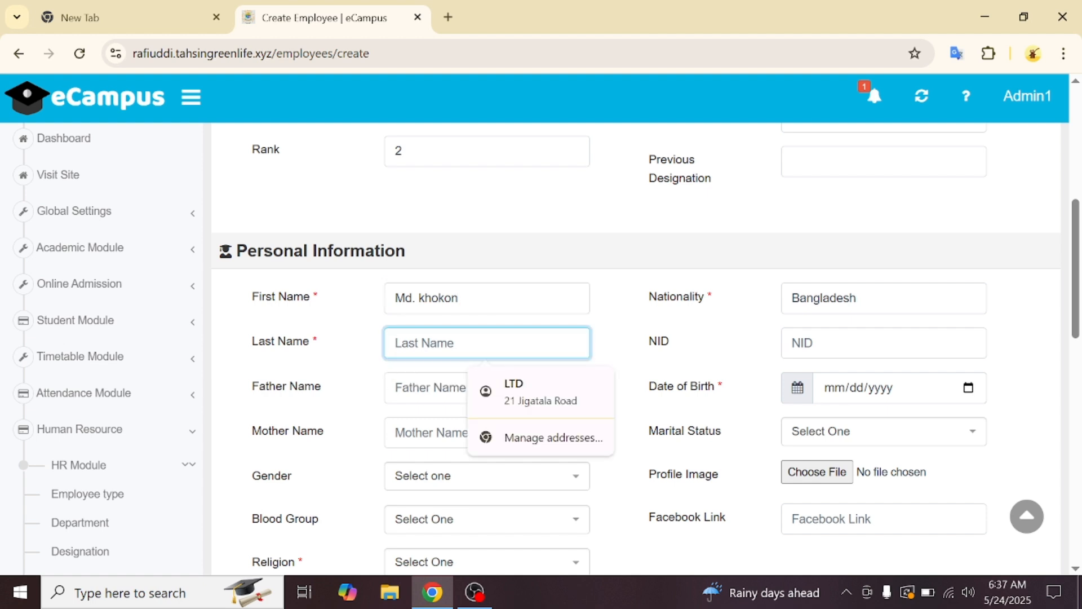
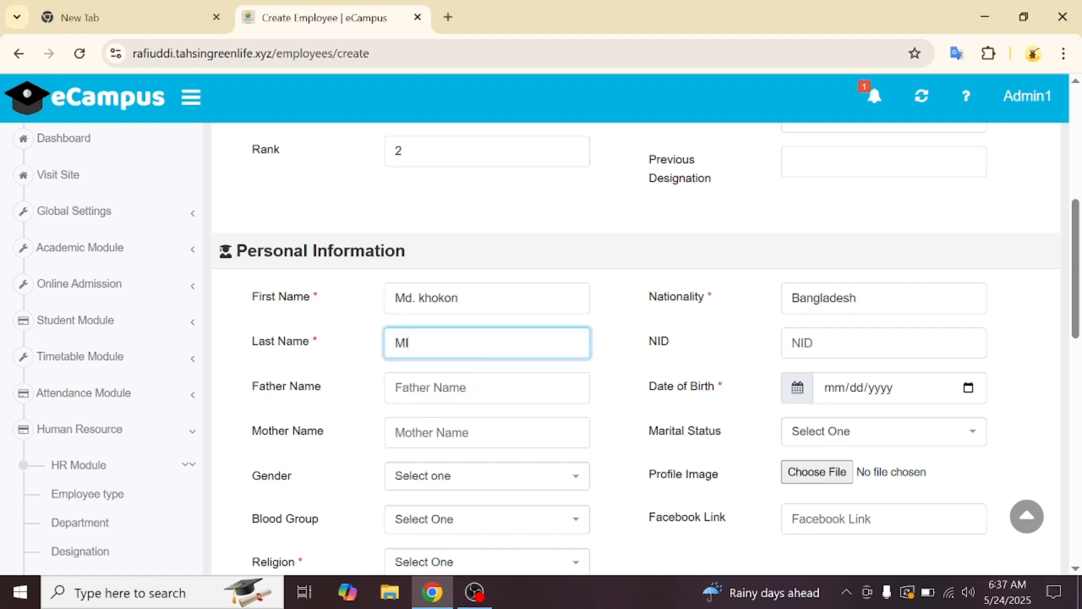
# - Accept the suggested parents' names, set nationality to Bangladeshi and enter the NID number
pyautogui.click(486, 388)
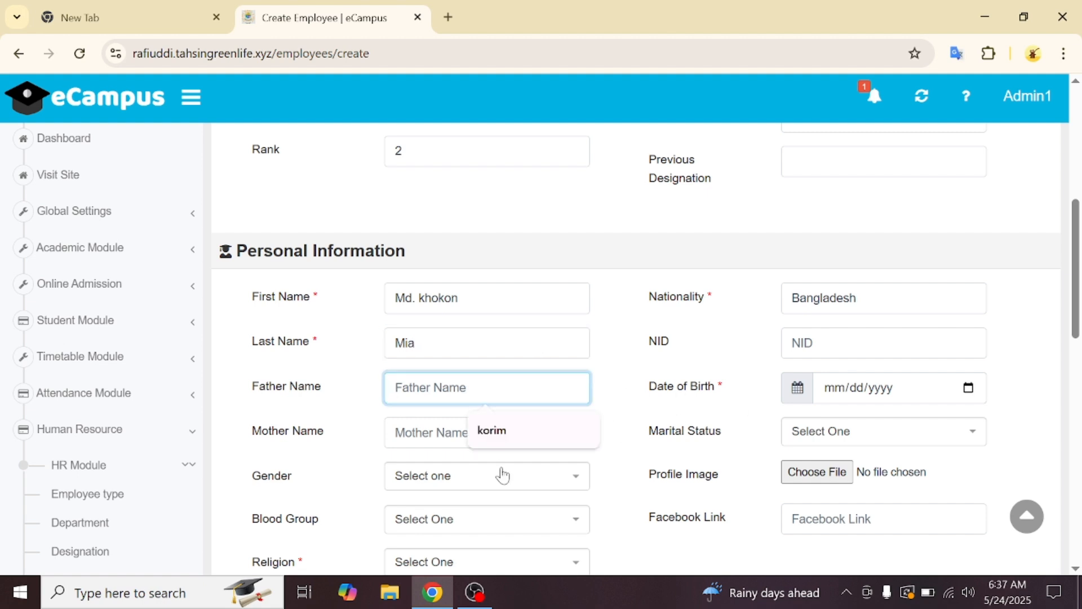
pyautogui.click(496, 430)
pyautogui.click(496, 432)
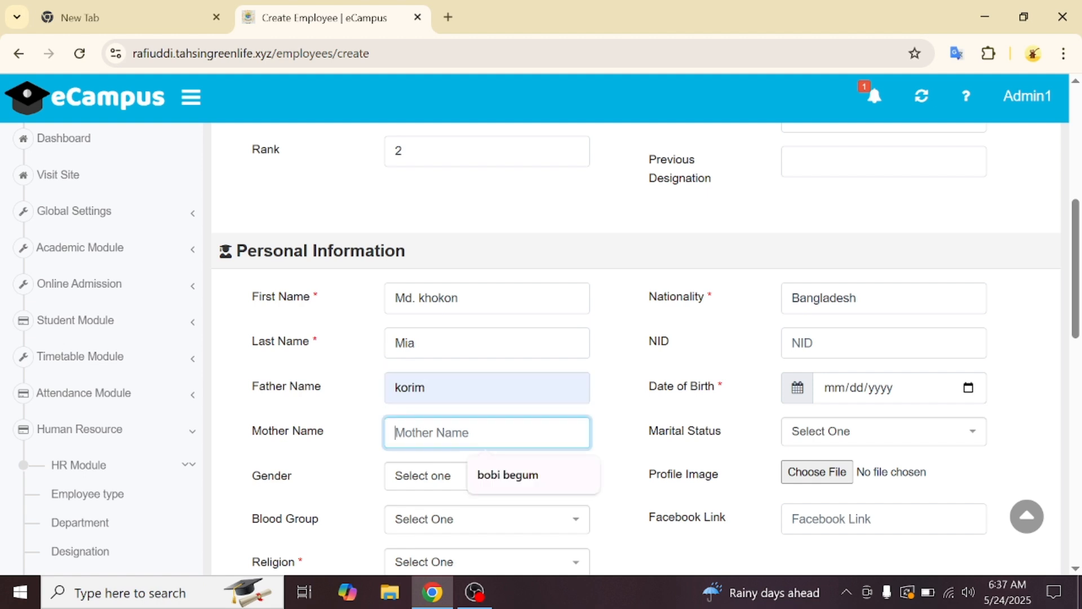
pyautogui.click(503, 477)
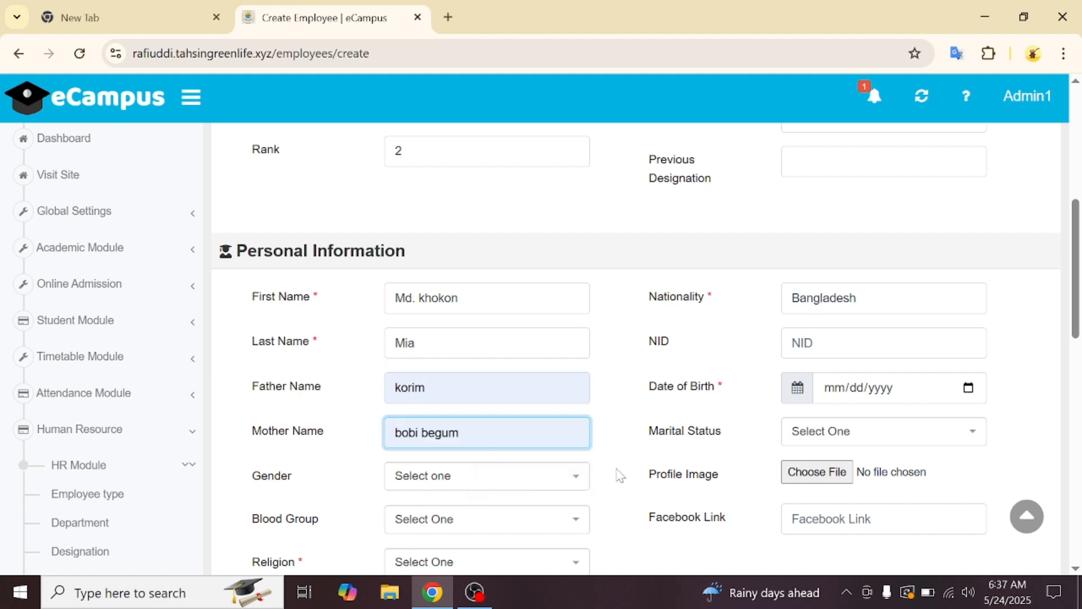
pyautogui.click(877, 298)
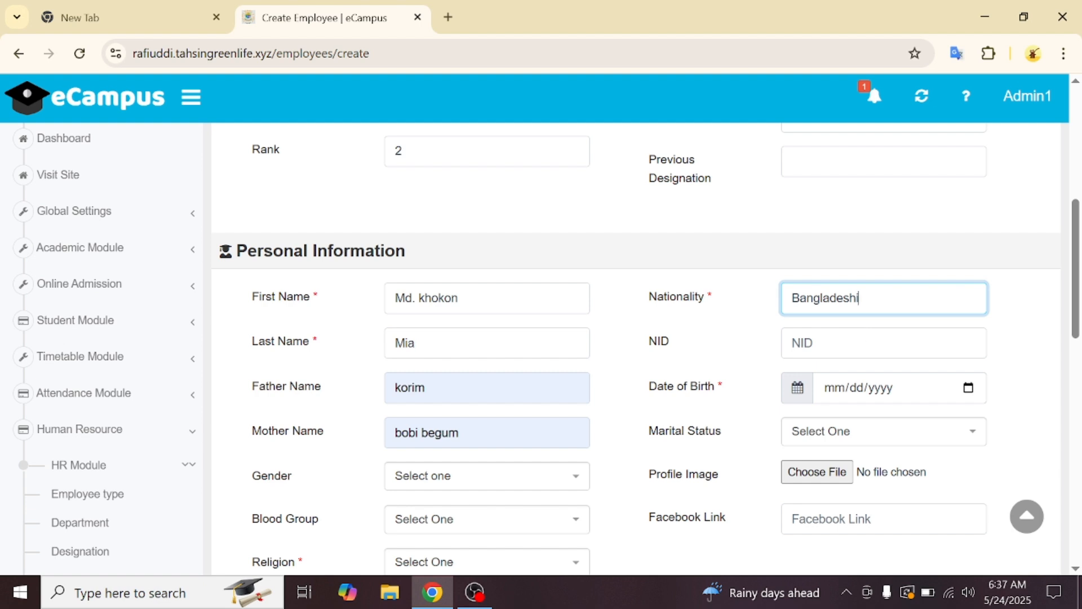
pyautogui.click(877, 343)
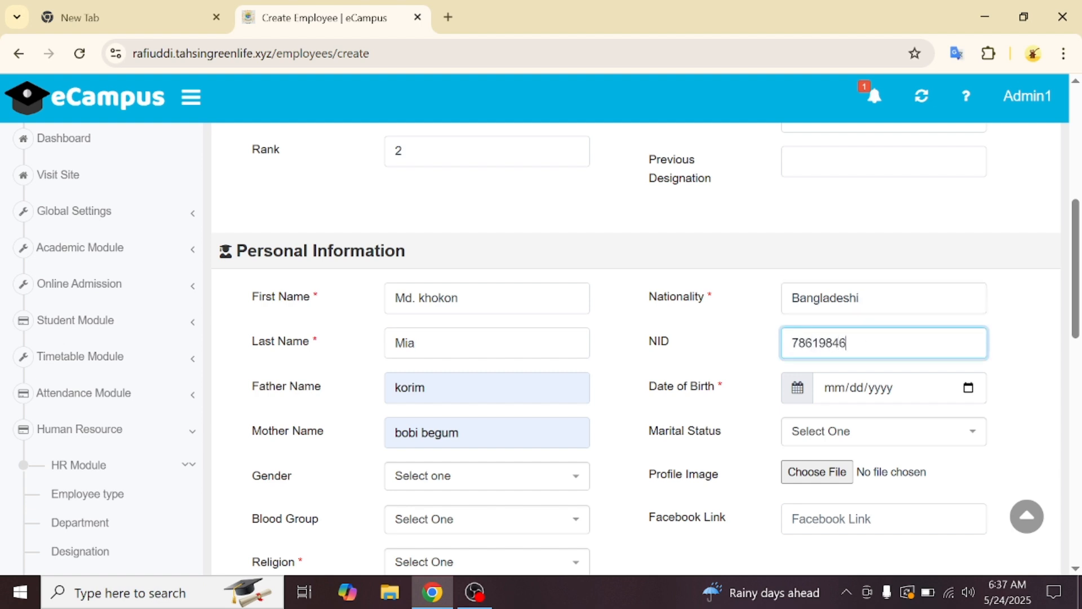
pyautogui.click(968, 388)
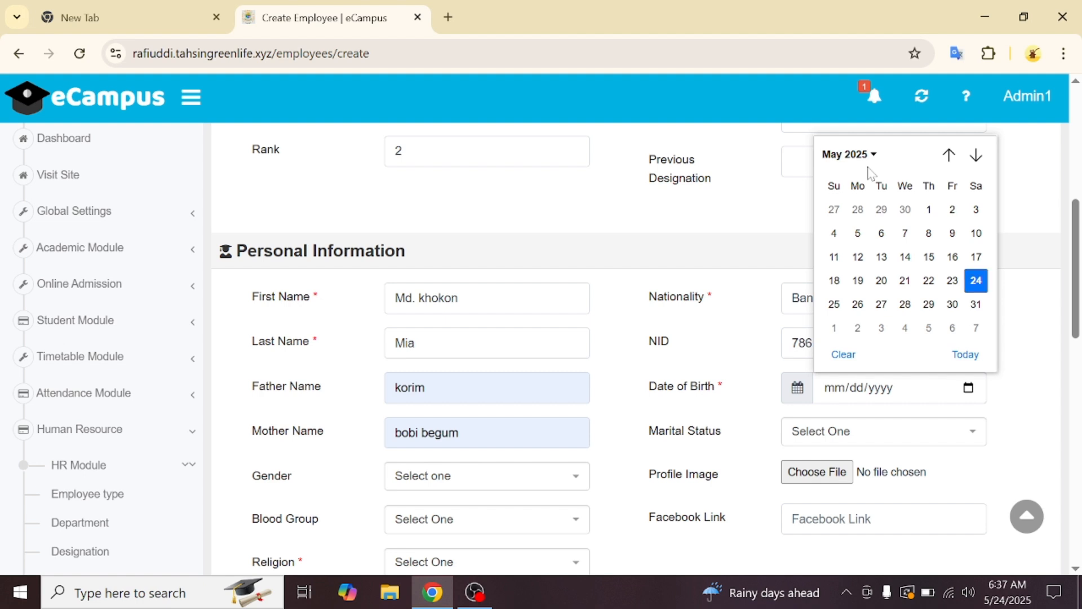
pyautogui.click(870, 157)
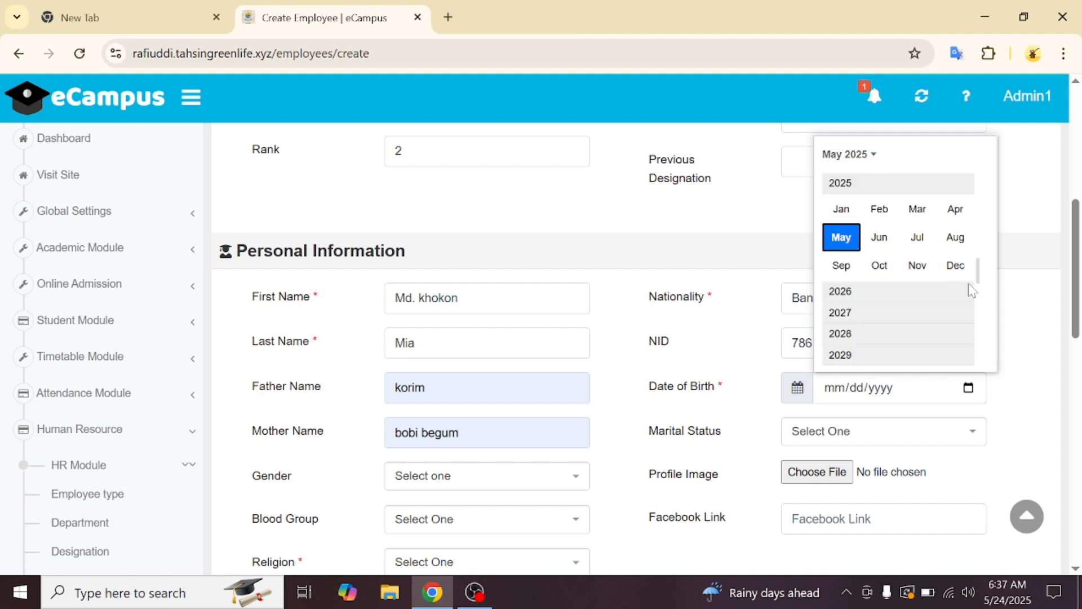
pyautogui.scroll(2, 918, 265)
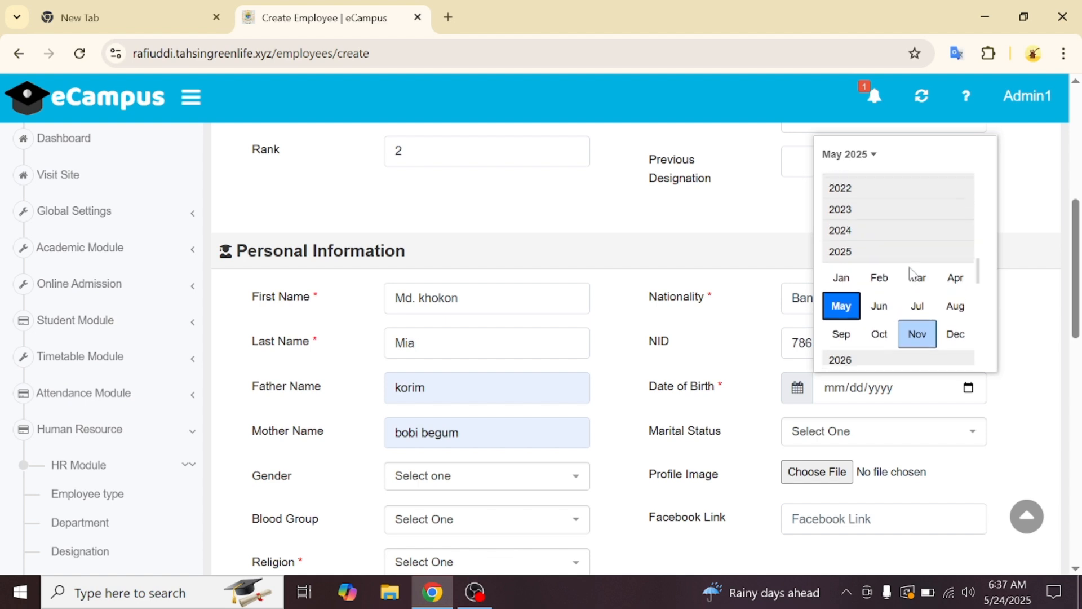
pyautogui.scroll(4, 909, 273)
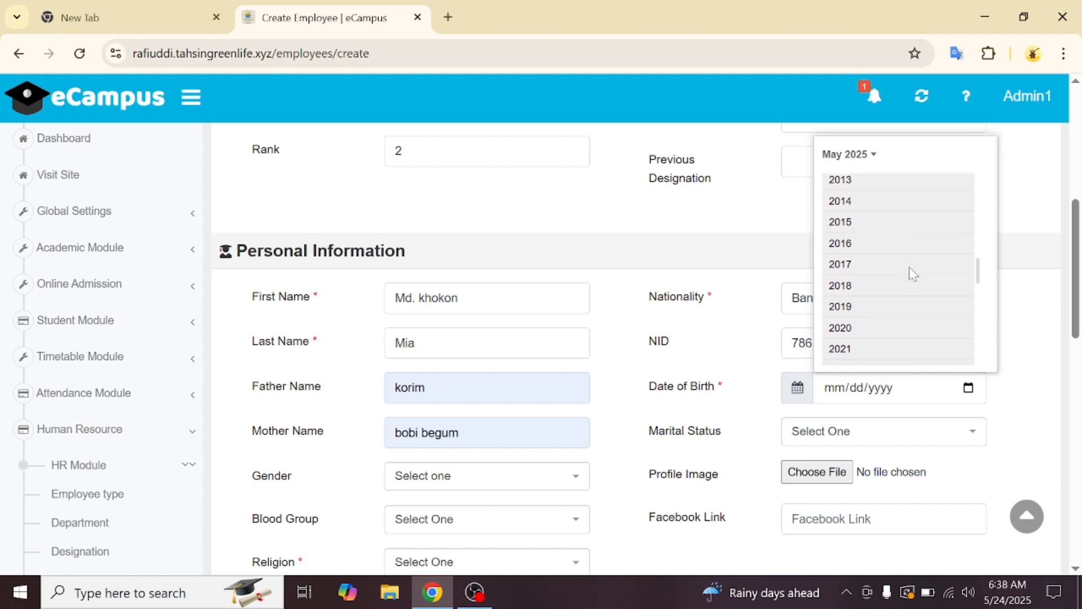
pyautogui.scroll(5, 913, 274)
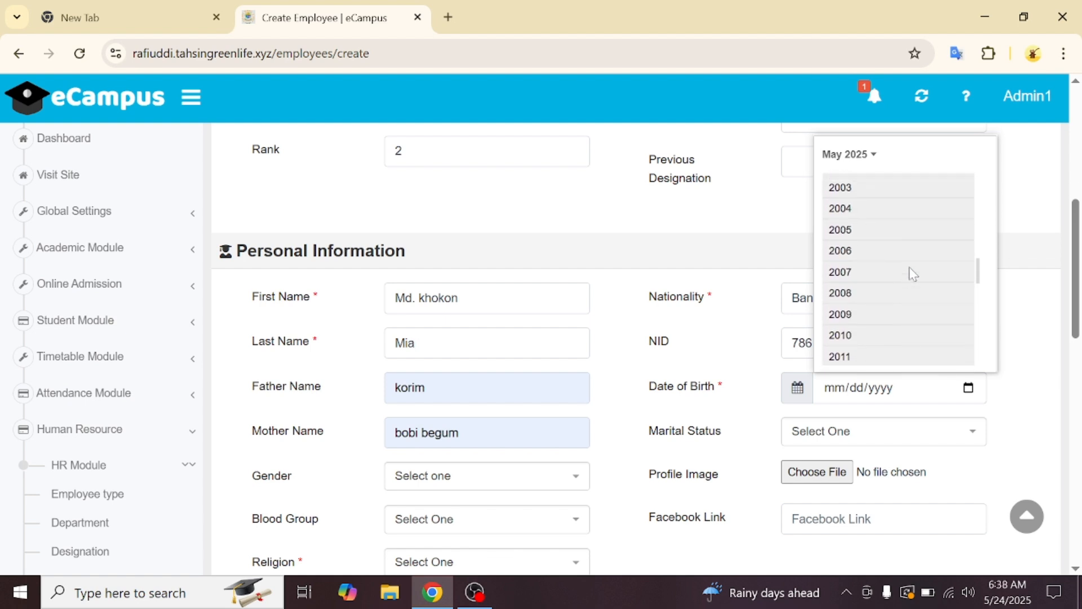
pyautogui.scroll(5, 909, 268)
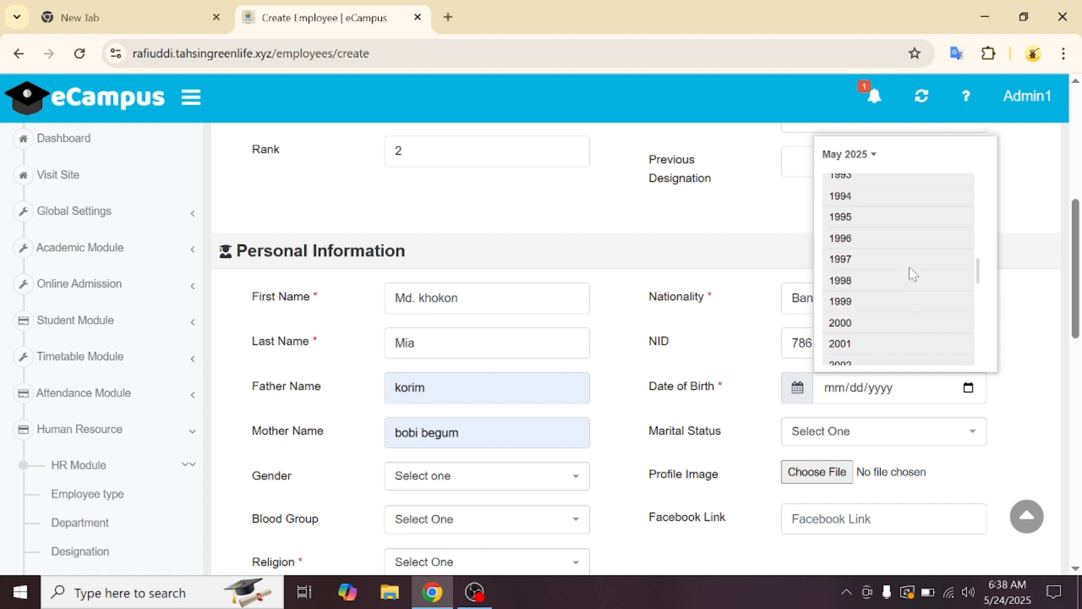
pyautogui.scroll(2, 909, 273)
pyautogui.click(860, 227)
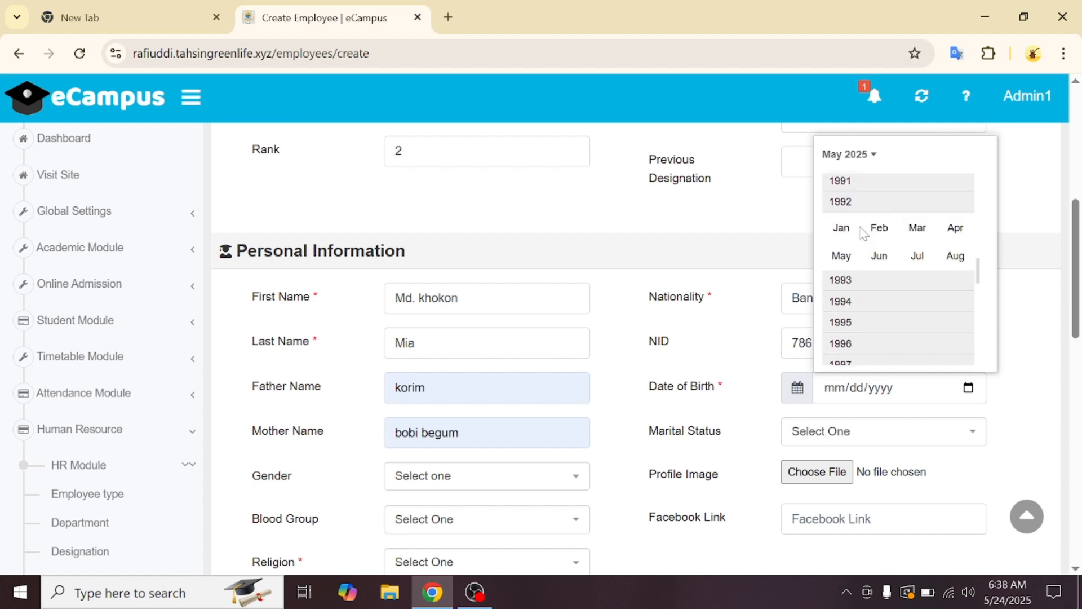
pyautogui.click(913, 246)
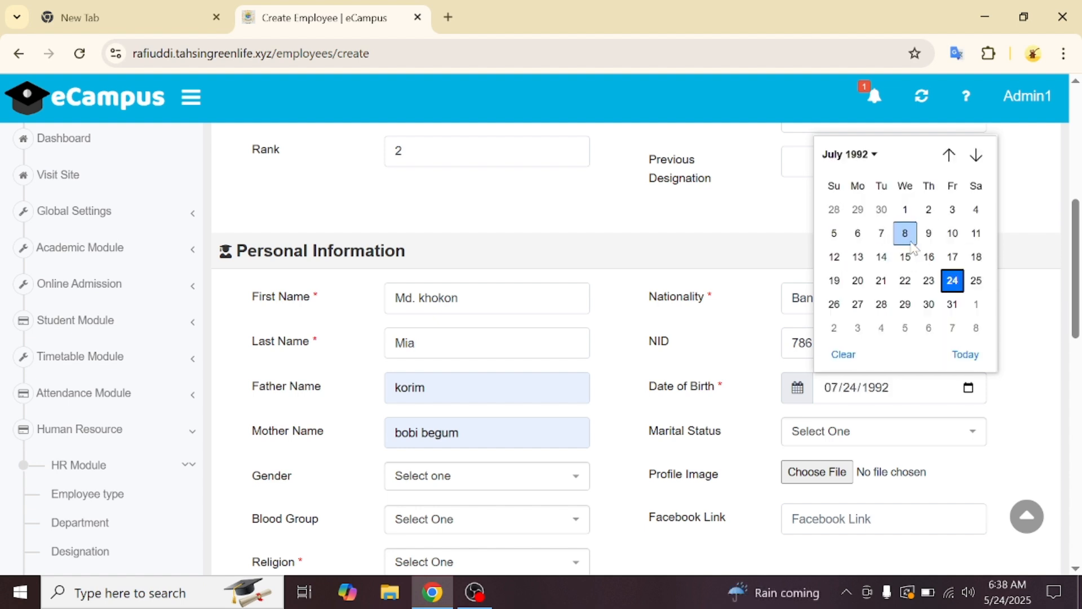
pyautogui.click(974, 280)
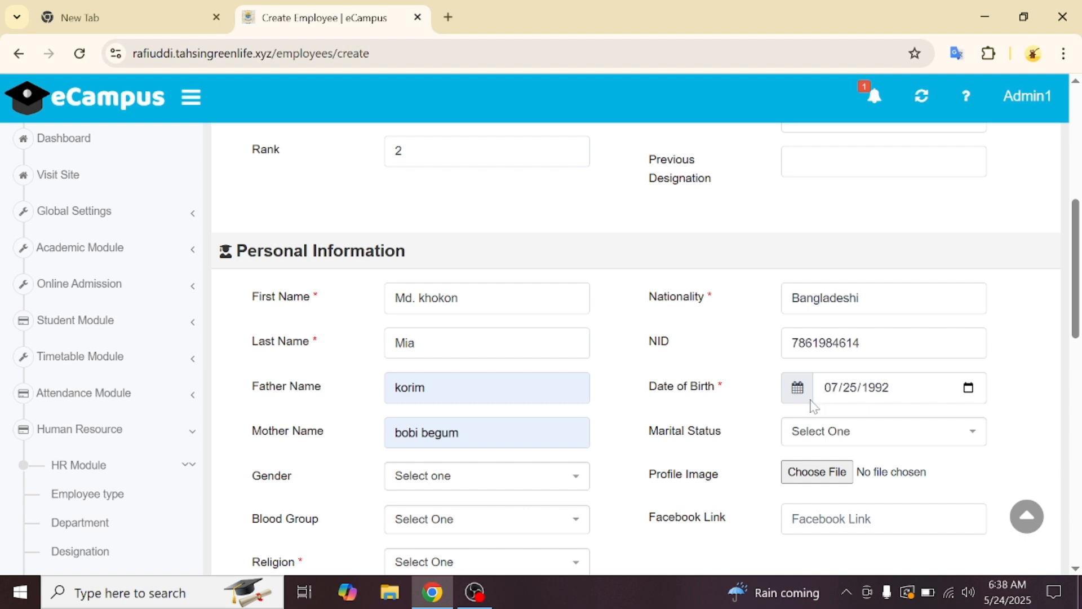
# - Set marital status to Married and gender to Male
pyautogui.click(826, 436)
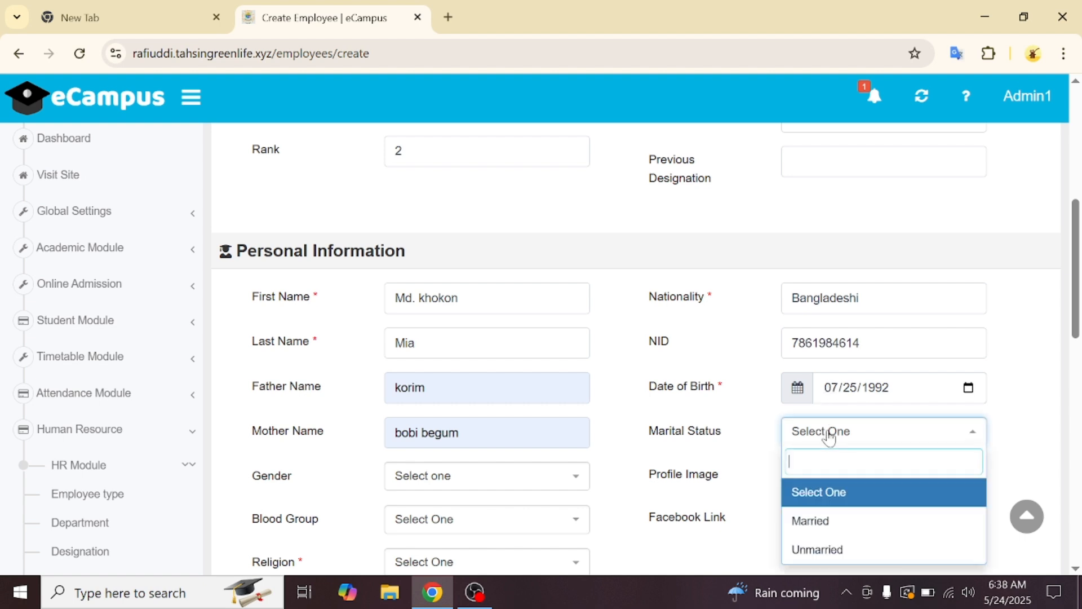
pyautogui.click(818, 532)
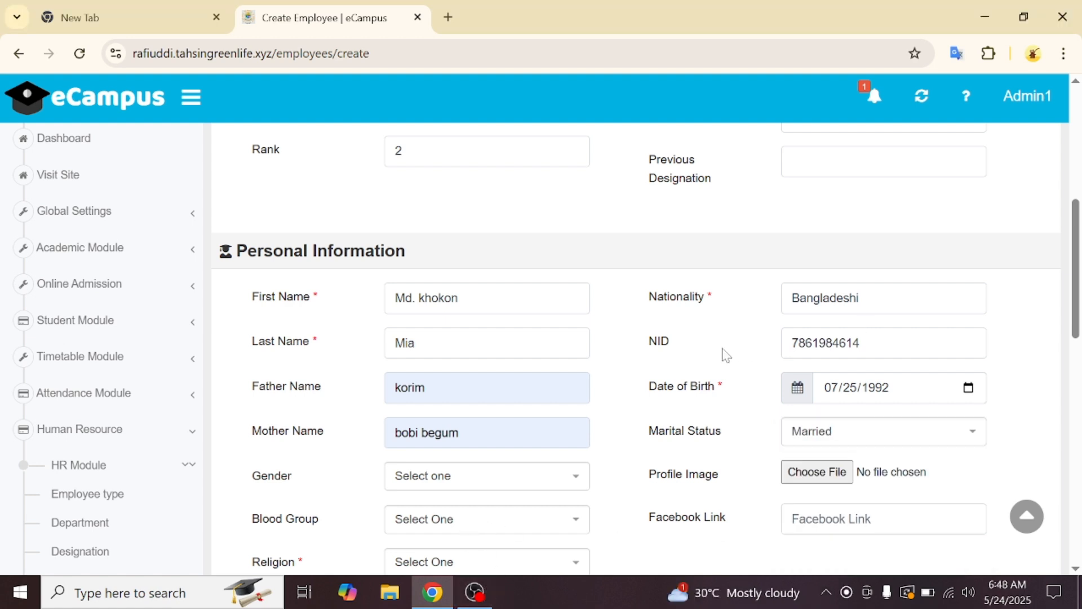
pyautogui.click(543, 480)
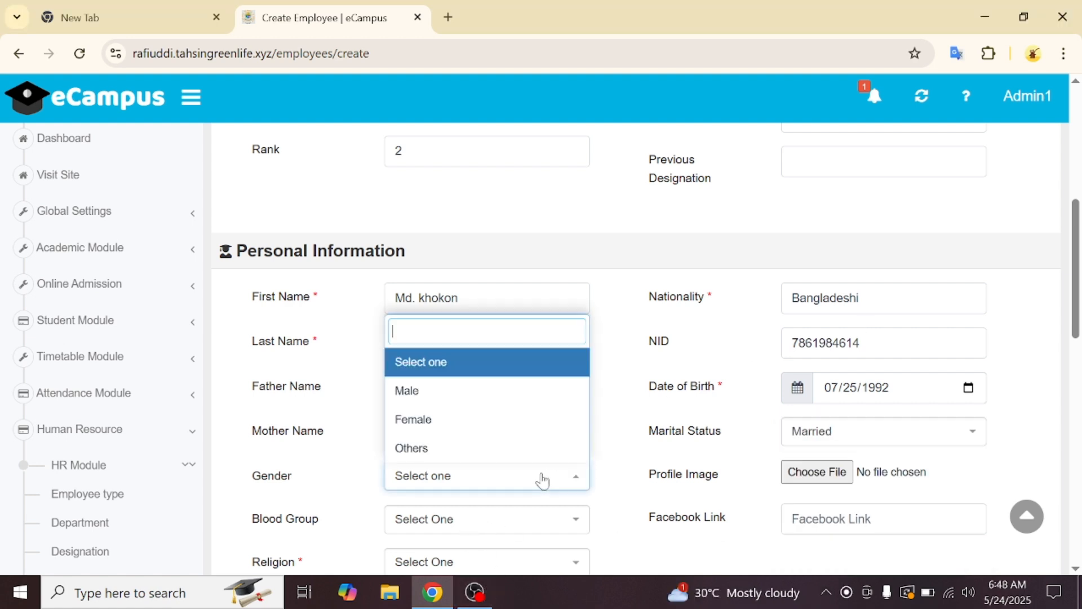
pyautogui.click(498, 391)
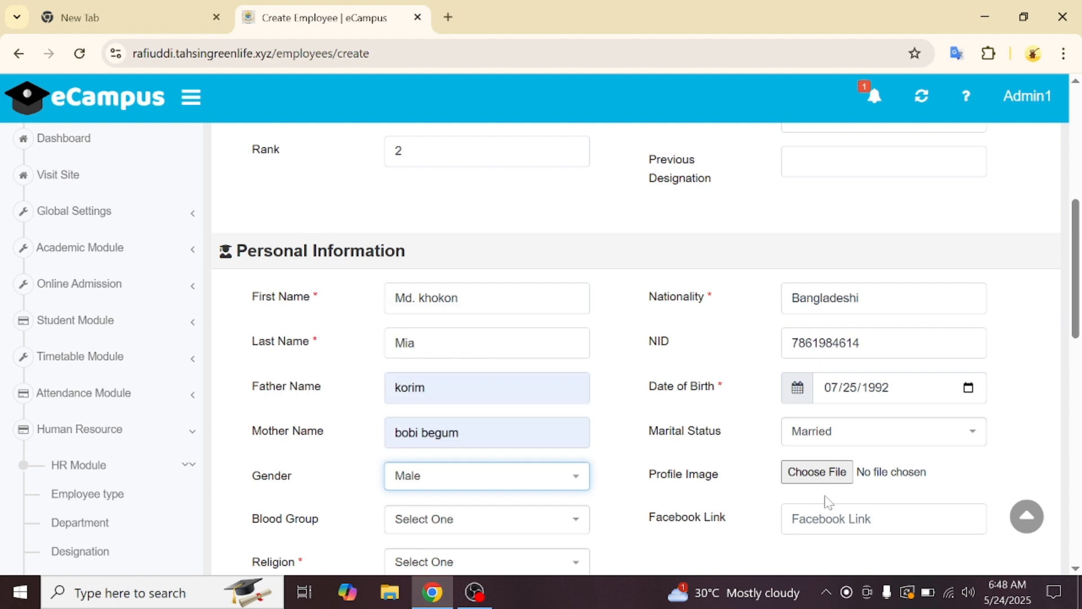
pyautogui.click(816, 472)
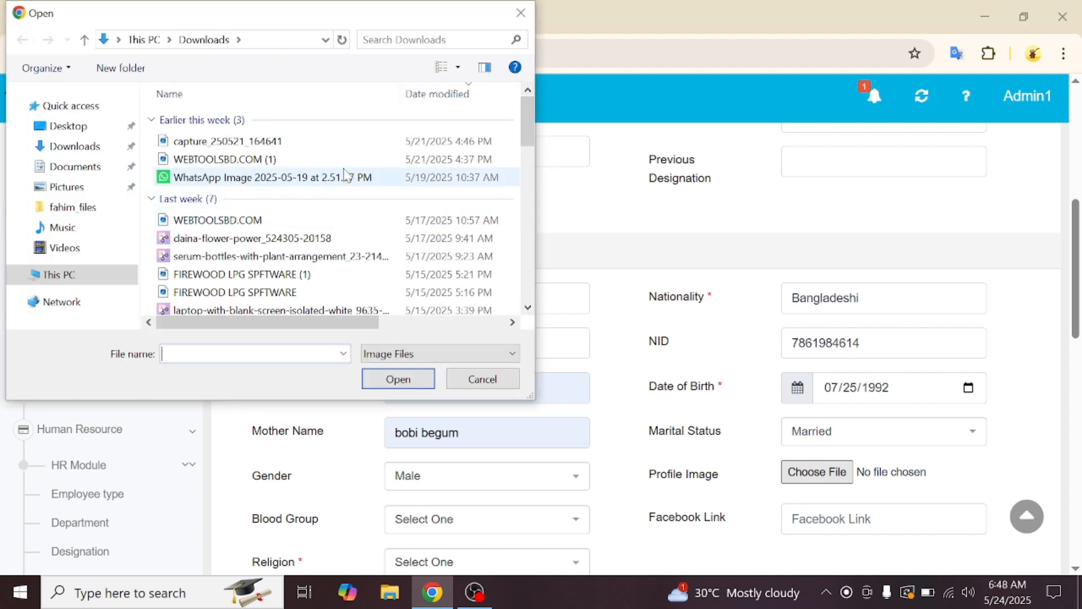
# - Preview Downloads images and attach the White and Purple Modern Business LinkedIn Article Cover Image
pyautogui.click(484, 69)
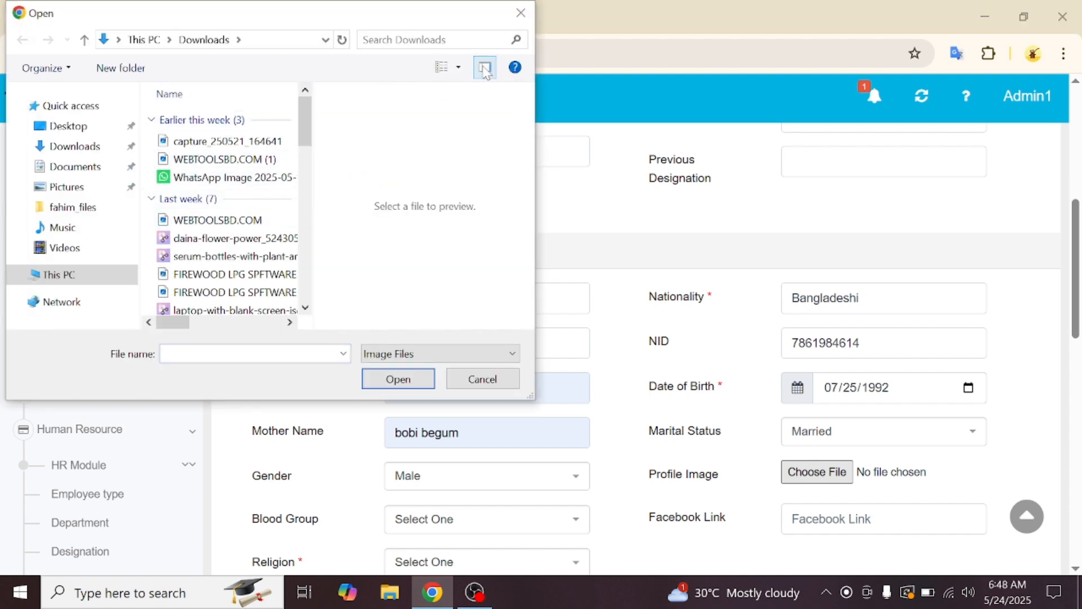
pyautogui.click(259, 145)
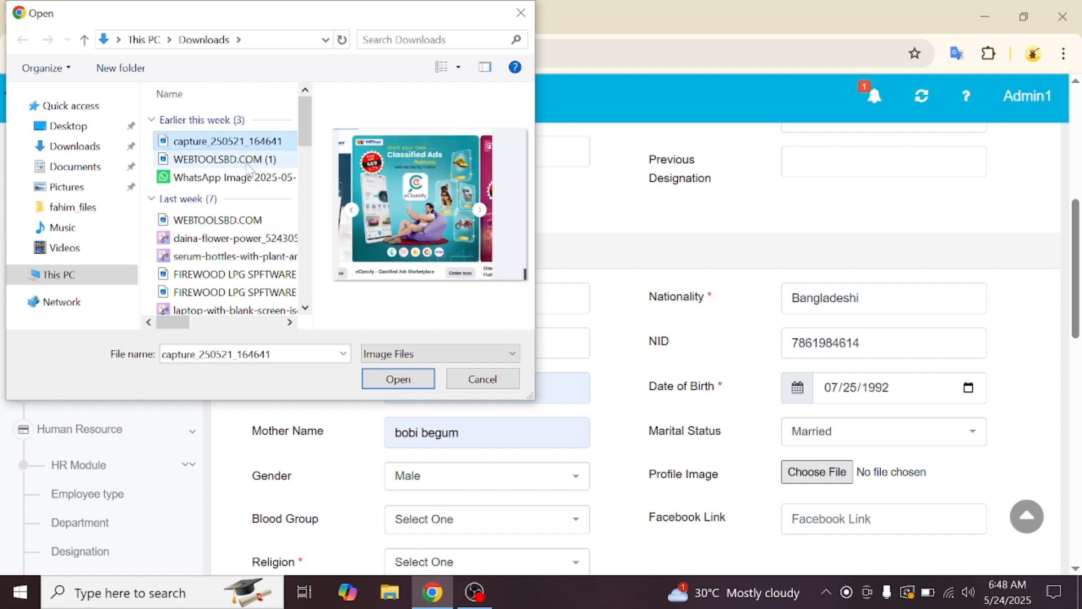
pyautogui.click(248, 162)
pyautogui.scroll(-2, 249, 171)
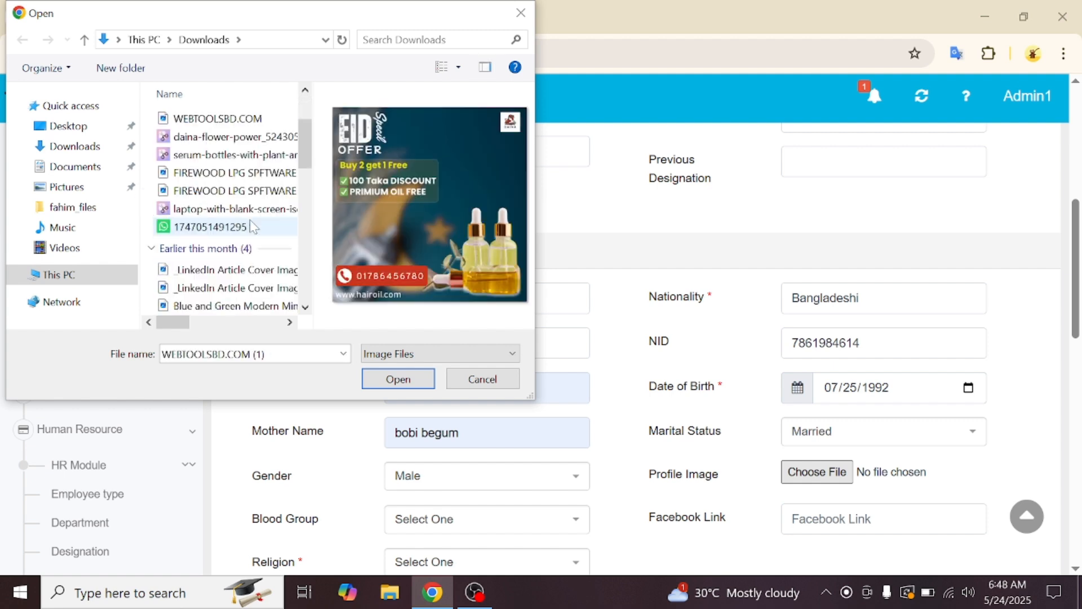
pyautogui.click(252, 173)
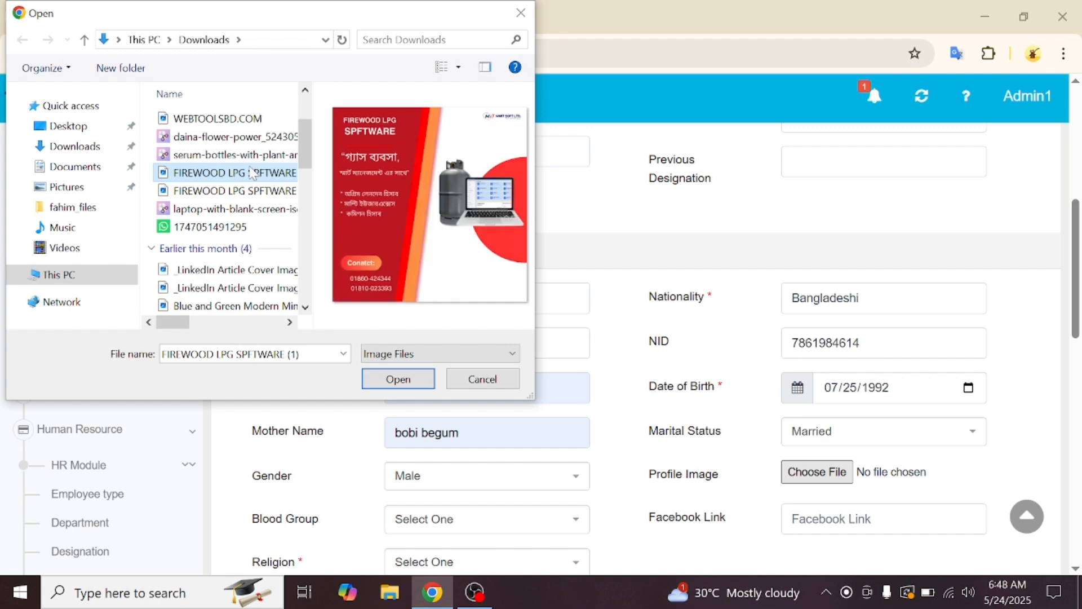
pyautogui.click(240, 194)
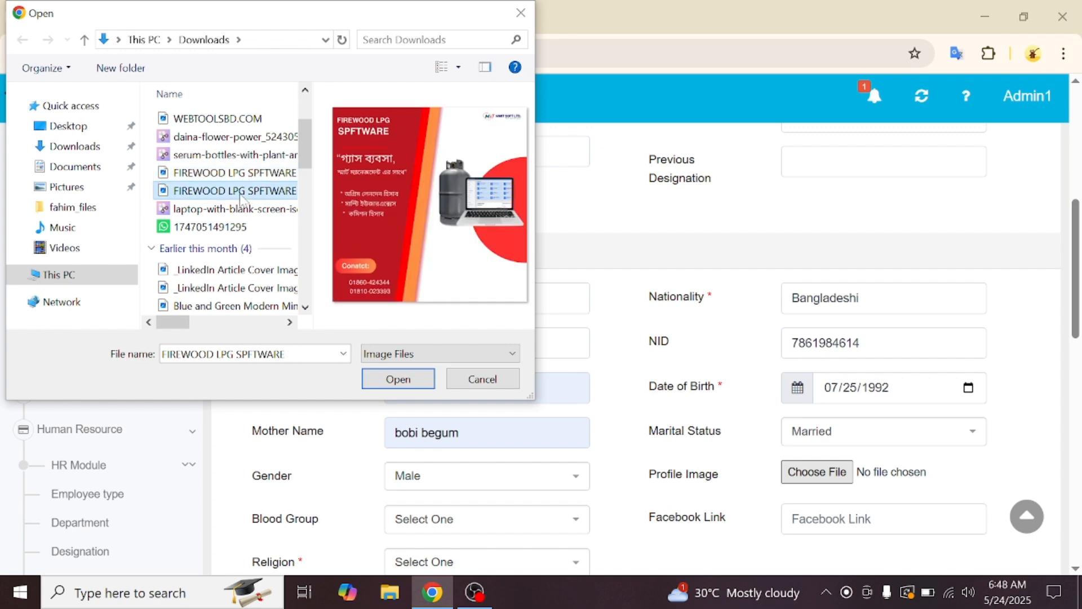
pyautogui.scroll(-2, 237, 186)
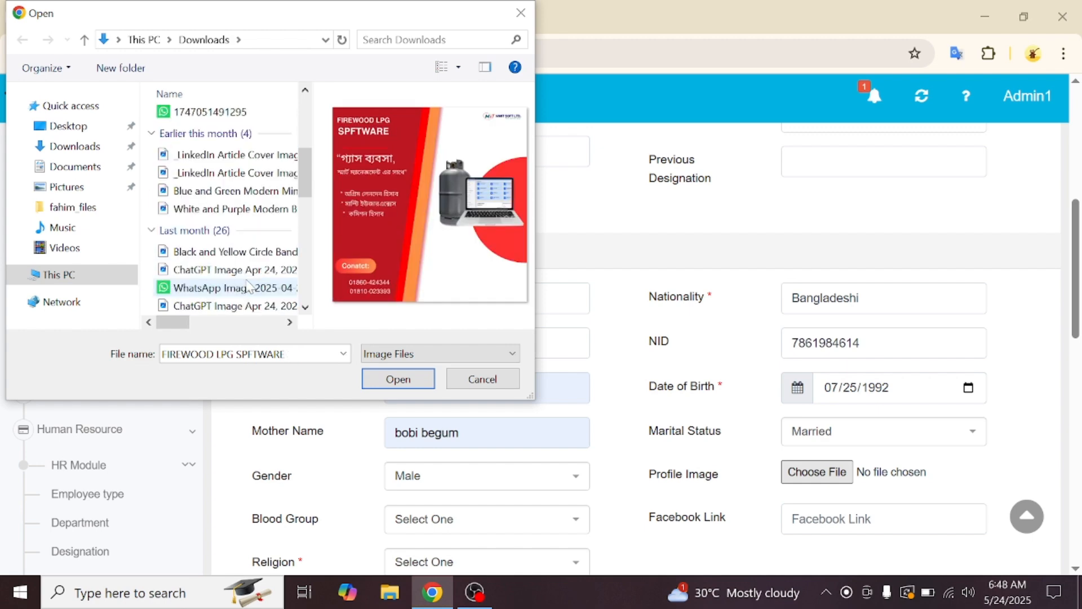
pyautogui.click(238, 173)
pyautogui.click(253, 155)
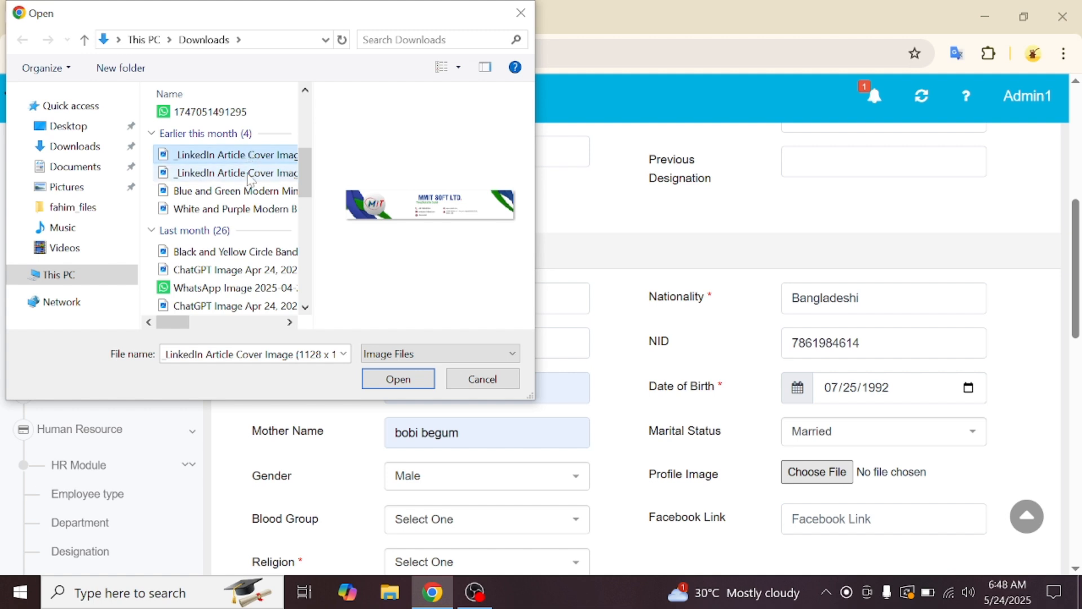
pyautogui.click(232, 212)
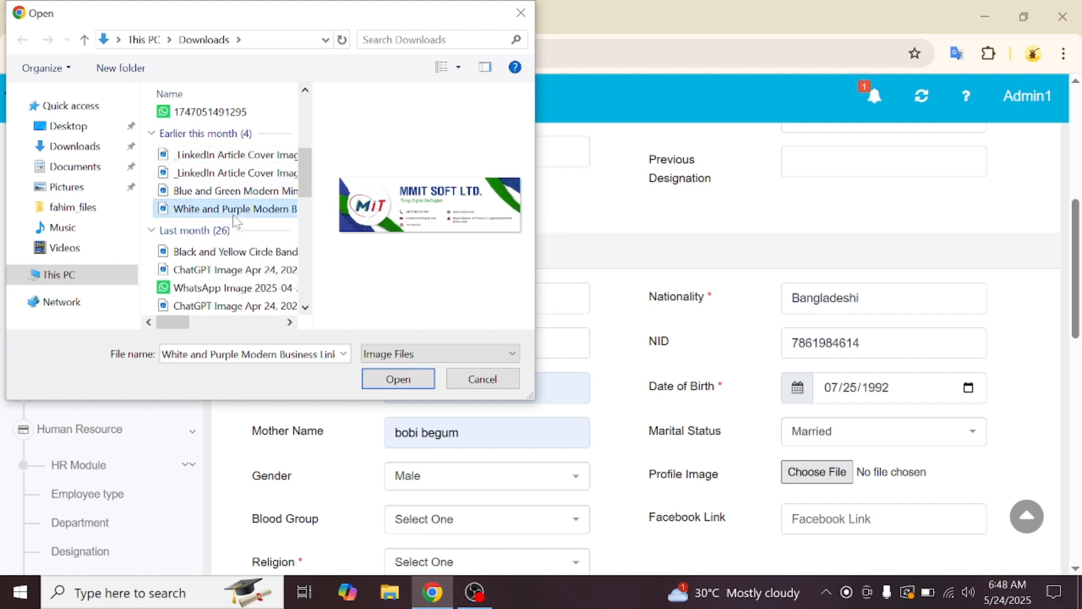
pyautogui.click(414, 388)
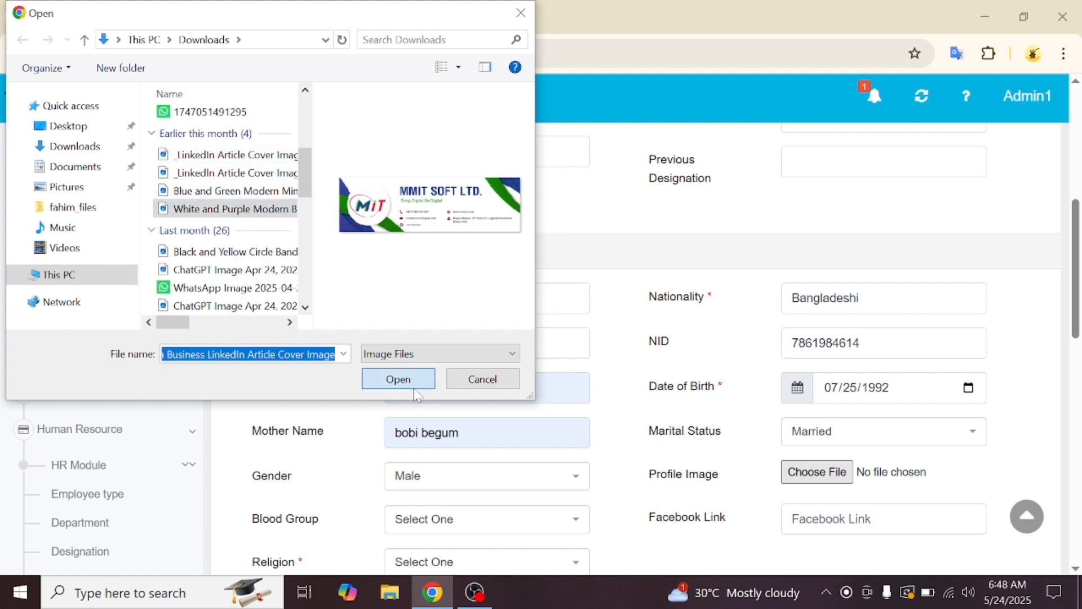
# - Choose blood group A+, gender Male and religion Islam
pyautogui.scroll(-1, 711, 395)
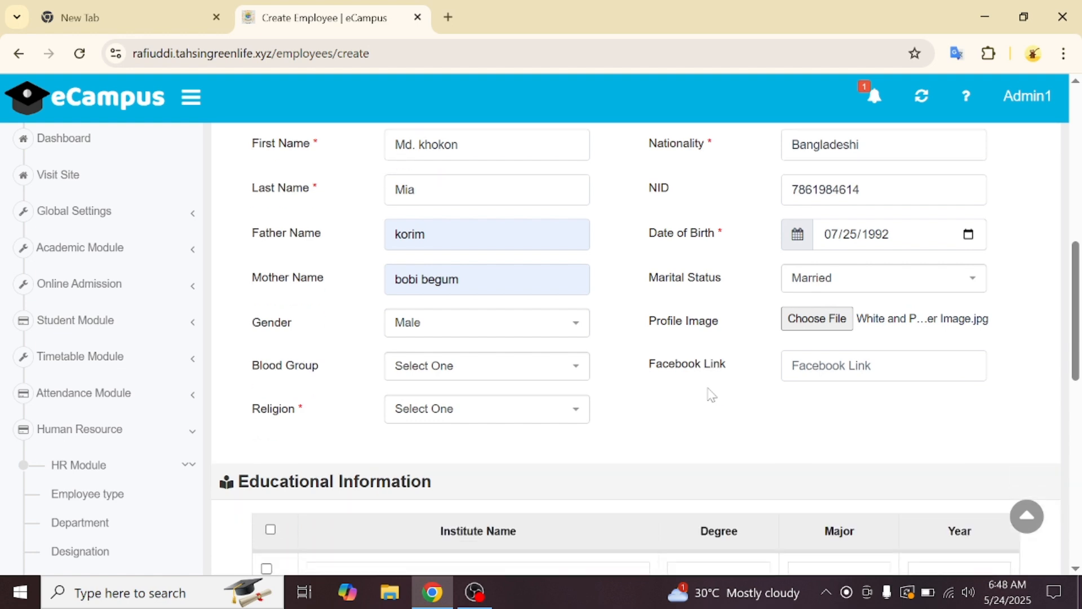
pyautogui.click(511, 382)
pyautogui.click(478, 309)
pyautogui.click(480, 330)
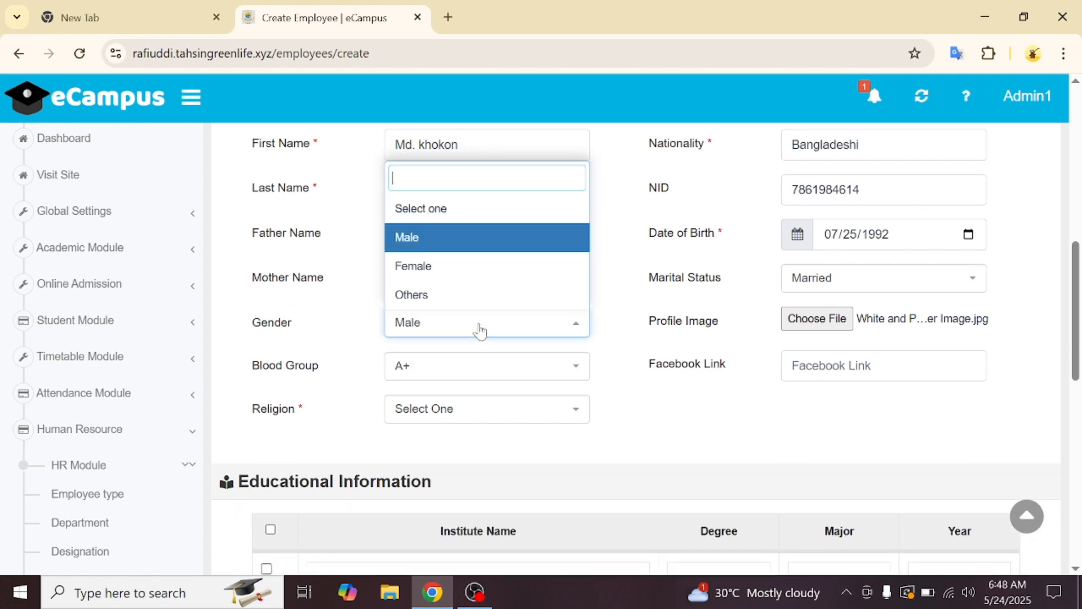
pyautogui.click(445, 411)
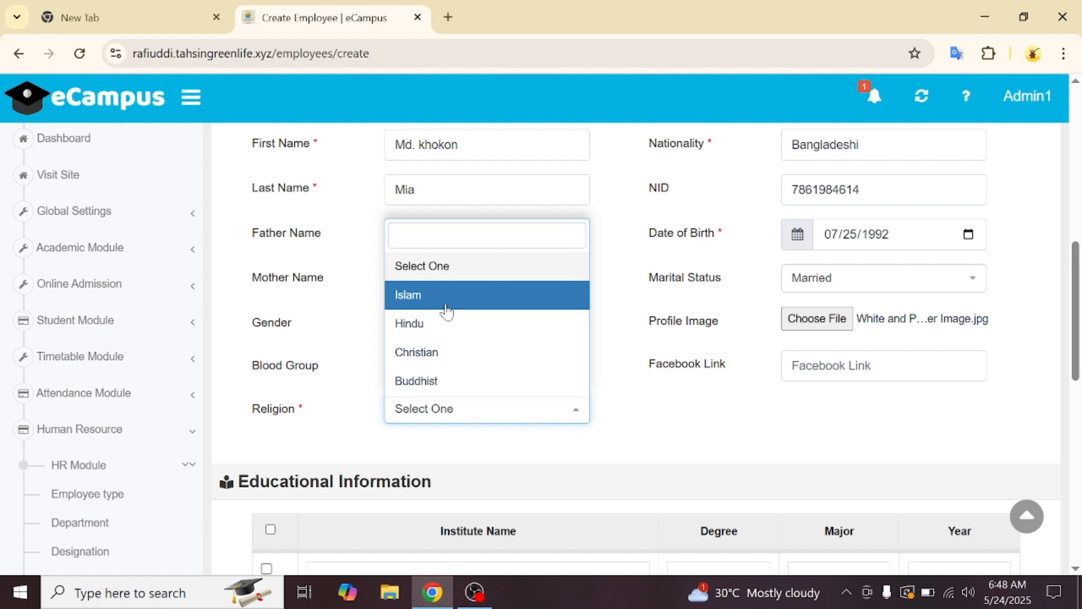
pyautogui.click(445, 305)
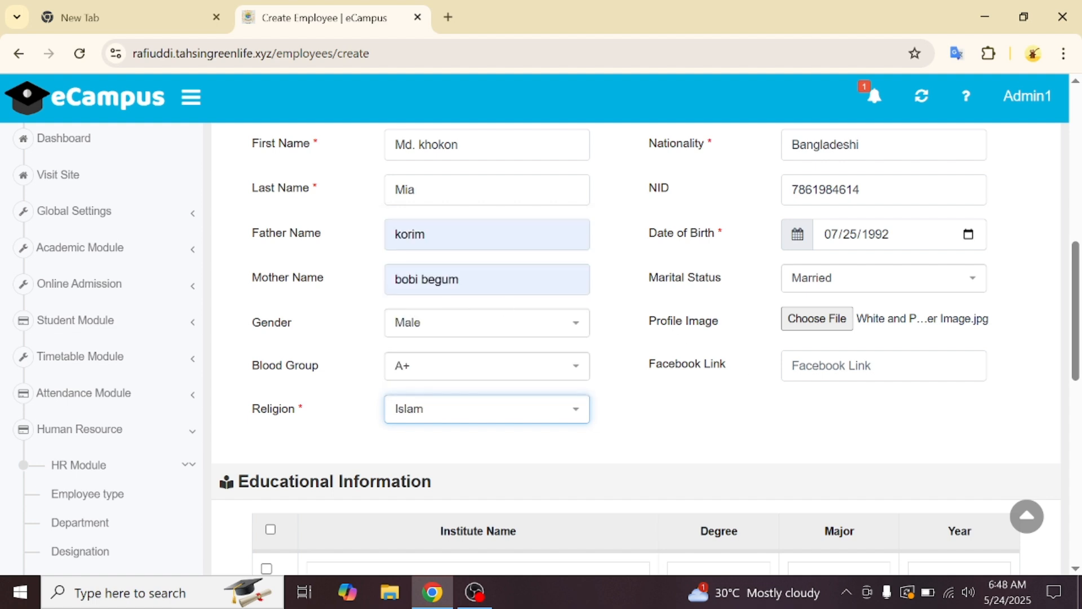
pyautogui.scroll(-2, 761, 471)
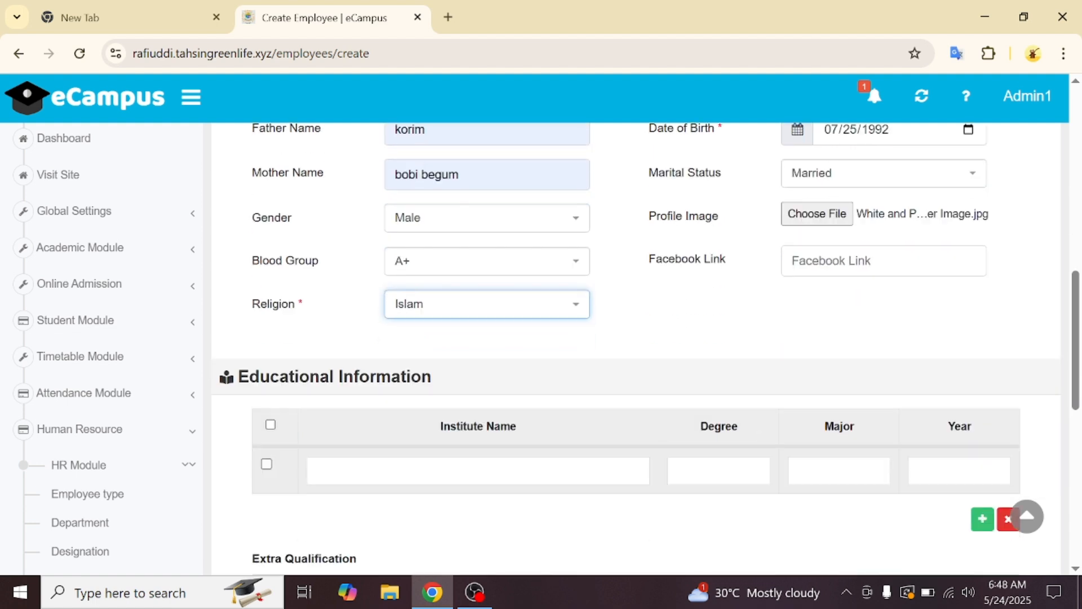
pyautogui.click(316, 471)
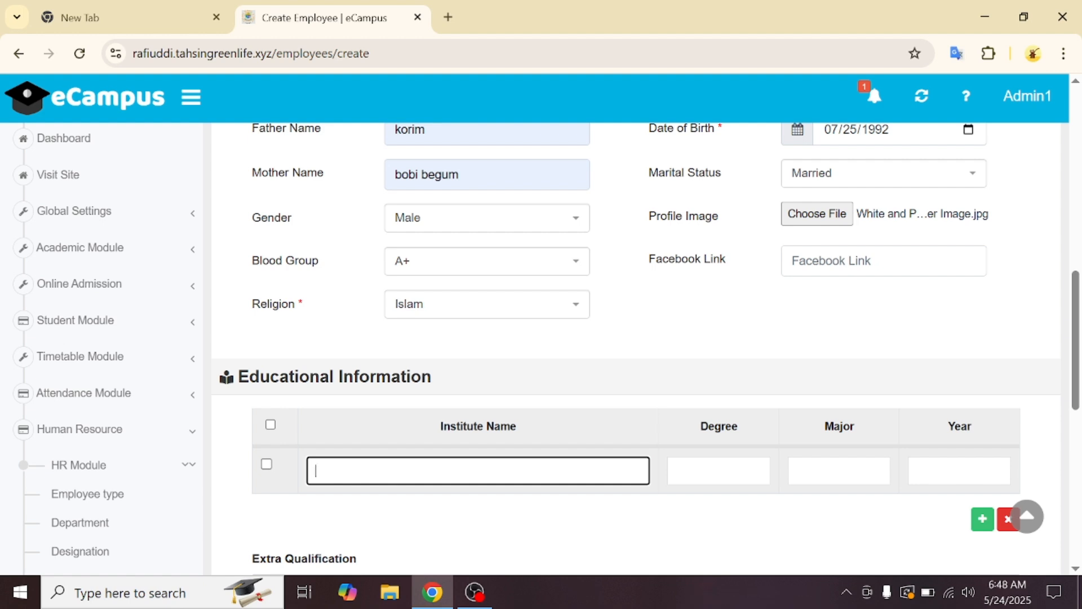
# - Enter Dhaka College as the institute name and MSC as the degree
pyautogui.write('DHa')
pyautogui.press('BackSpace')
pyautogui.press('BackSpace')
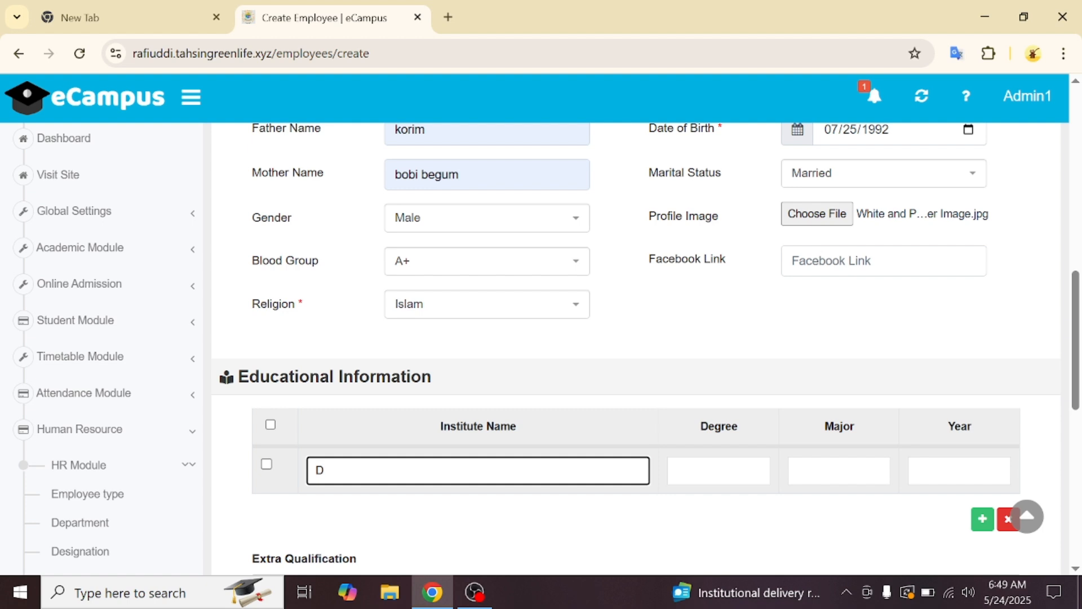
pyautogui.write('haka Univercity')
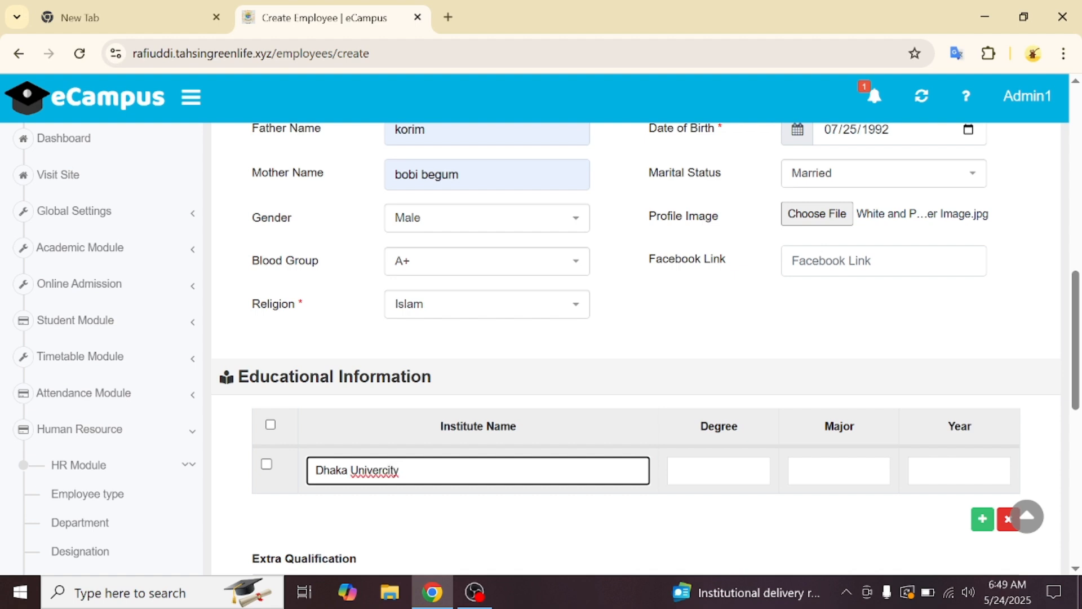
pyautogui.press('BackSpace')
pyautogui.press('BackSpace')
pyautogui.press('BackSpace')
pyautogui.press('BackSpace')
pyautogui.press('BackSpace')
pyautogui.press('BackSpace')
pyautogui.write('arcity')
pyautogui.press('BackSpace')
pyautogui.press('BackSpace')
pyautogui.press('BackSpace')
pyautogui.press('BackSpace')
pyautogui.press('BackSpace')
pyautogui.press('BackSpace')
pyautogui.press('BackSpace')
pyautogui.press('BackSpace')
pyautogui.press('BackSpace')
pyautogui.press('BackSpace')
pyautogui.write('College')
pyautogui.click(718, 471)
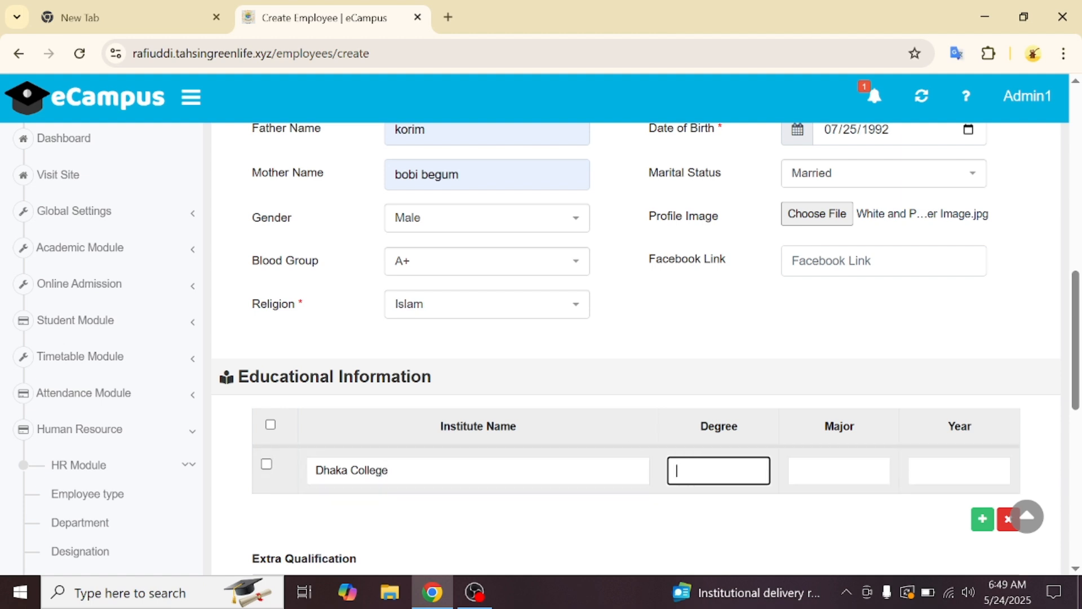
pyautogui.write('Masters in')
pyautogui.press('BackSpace')
pyautogui.press('BackSpace')
pyautogui.press('BackSpace')
pyautogui.press('BackSpace')
pyautogui.press('BackSpace')
pyautogui.press('BackSpace')
pyautogui.press('BackSpace')
pyautogui.press('BackSpace')
pyautogui.press('BackSpace')
pyautogui.write('Sc')
pyautogui.press('BackSpace')
pyautogui.write('C')
# - Enter Accounting as the major and 2015 as the passing year
pyautogui.click(839, 471)
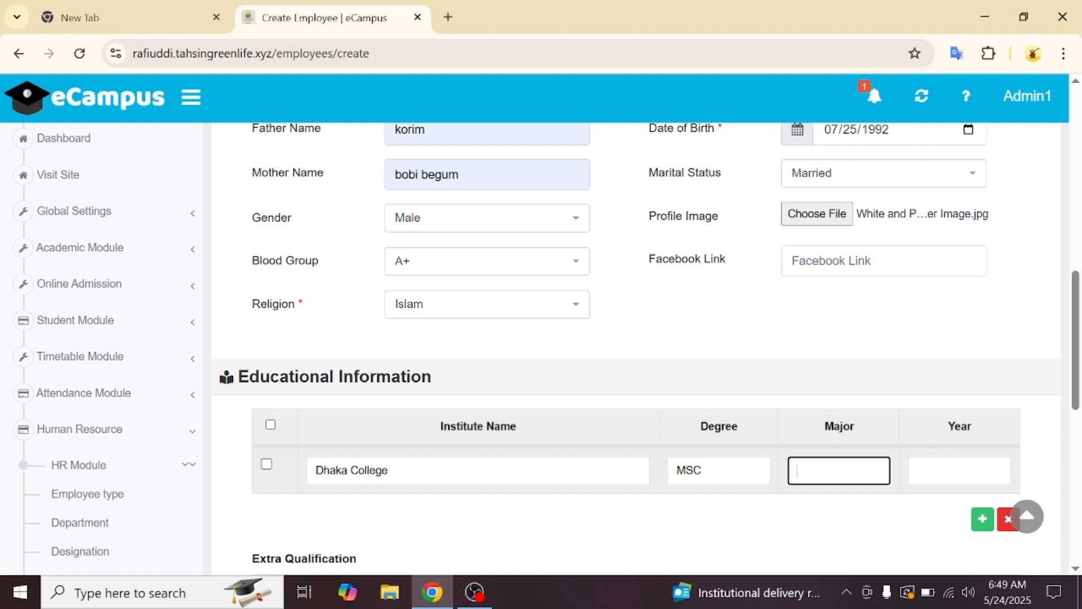
pyautogui.write('Accounting')
pyautogui.press('Tab')
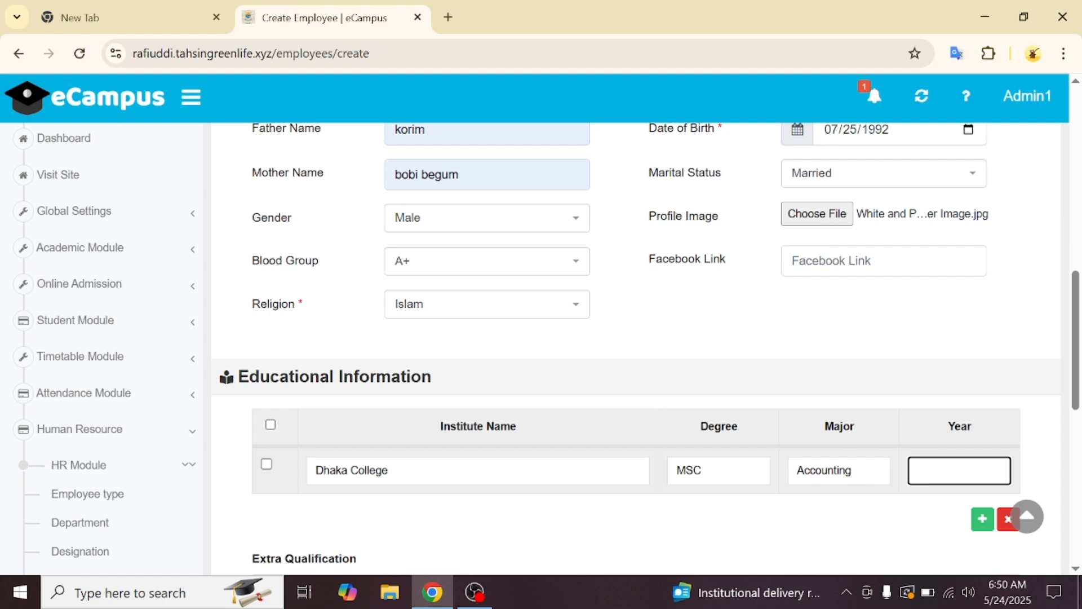
pyautogui.write('2015')
pyautogui.scroll(-2, 788, 569)
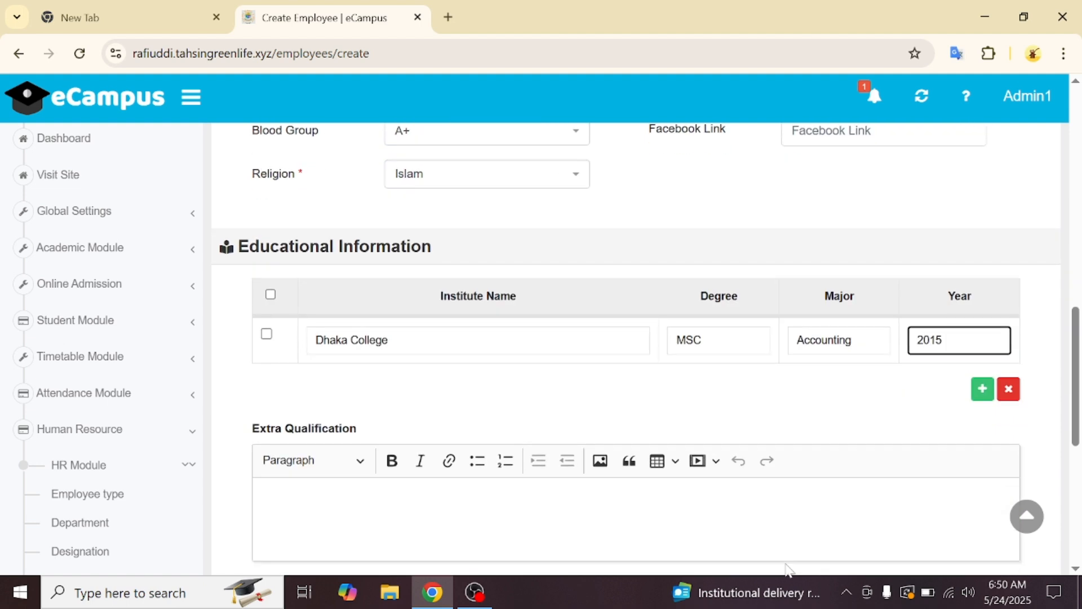
# - Add a second education row, then check and delete the Dhaka College row
pyautogui.click(983, 390)
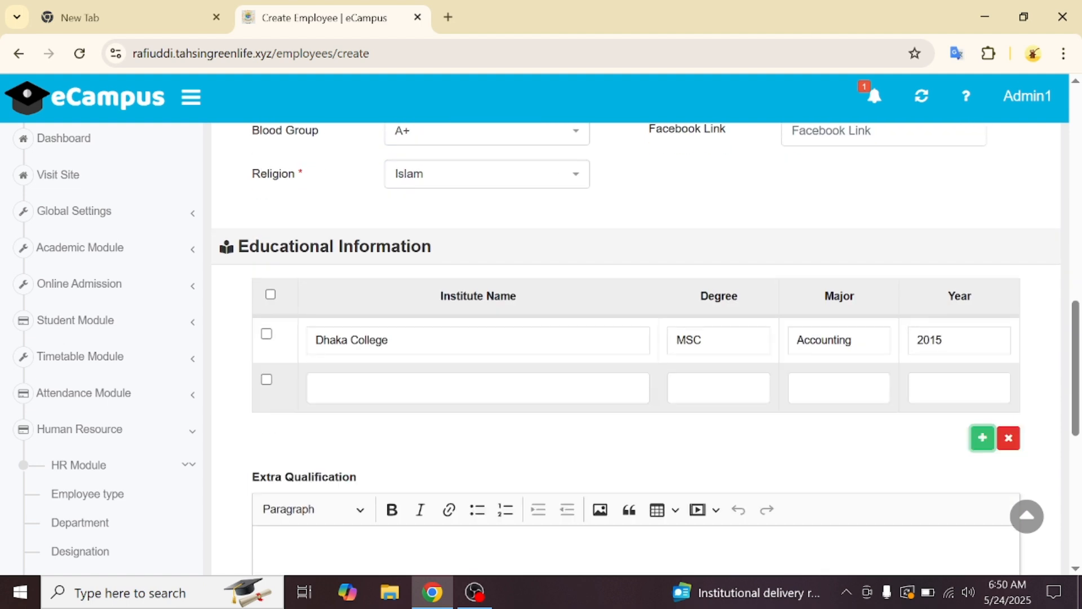
pyautogui.click(1009, 438)
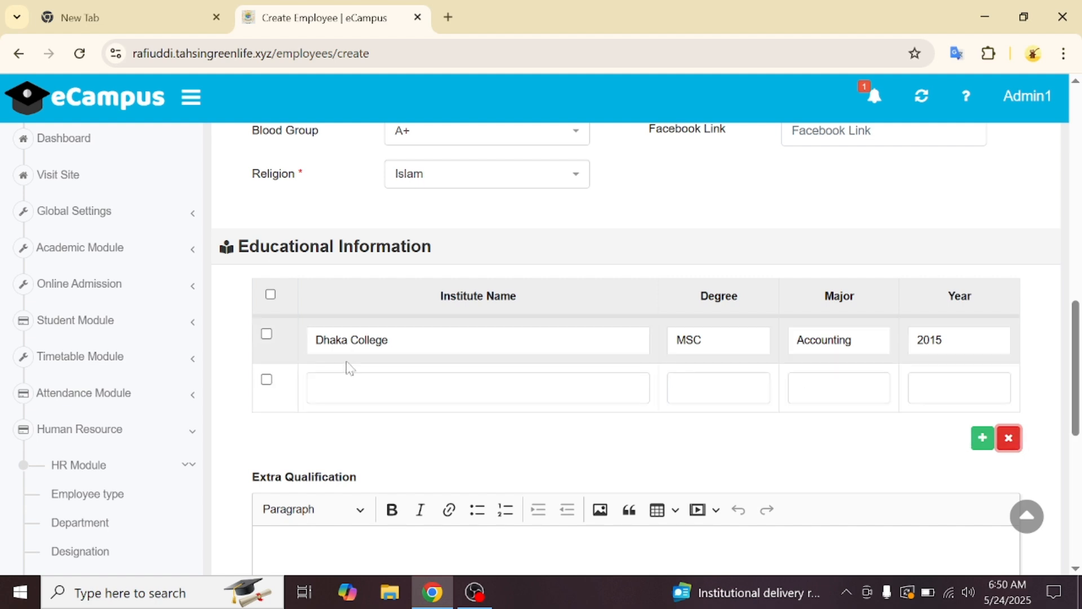
pyautogui.click(267, 335)
pyautogui.click(1009, 438)
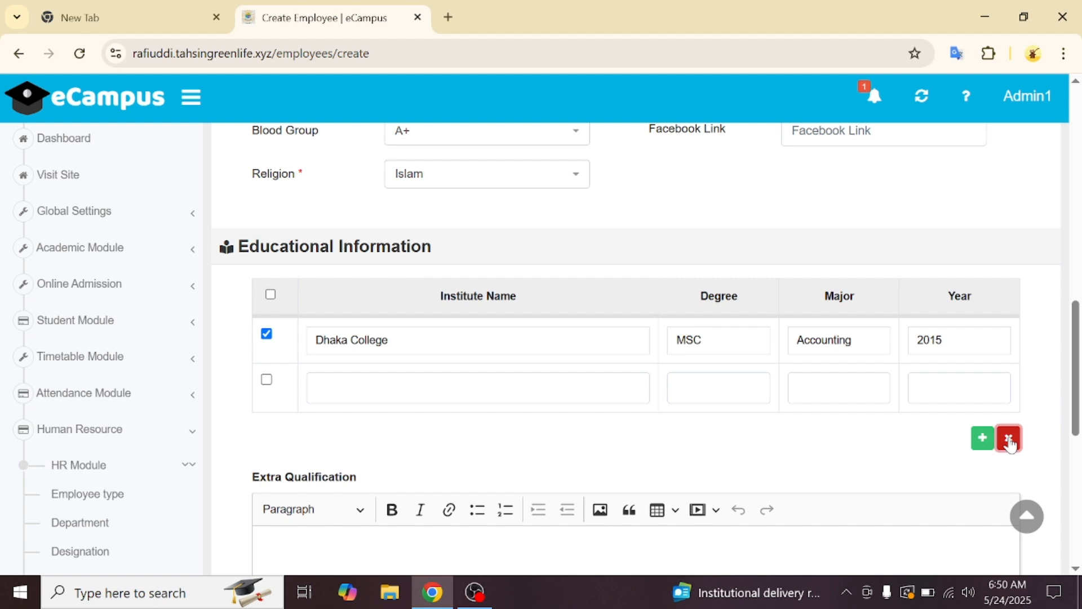
pyautogui.click(648, 339)
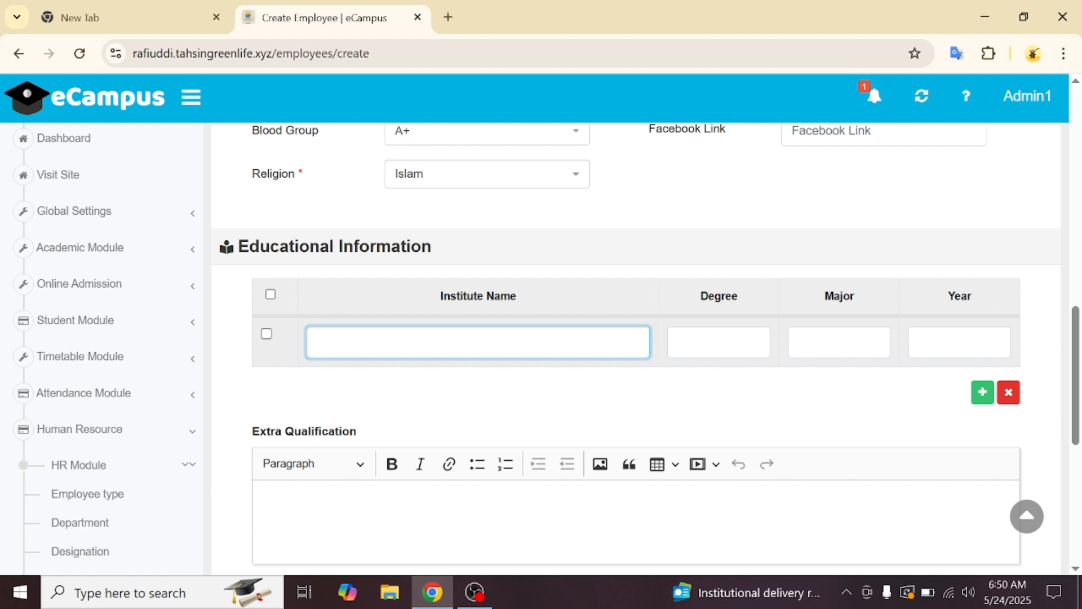
# - Re-enter Dhaka College, MSC, Accounting, 2015, then add a spare row and check it
pyautogui.write('Dhaka College')
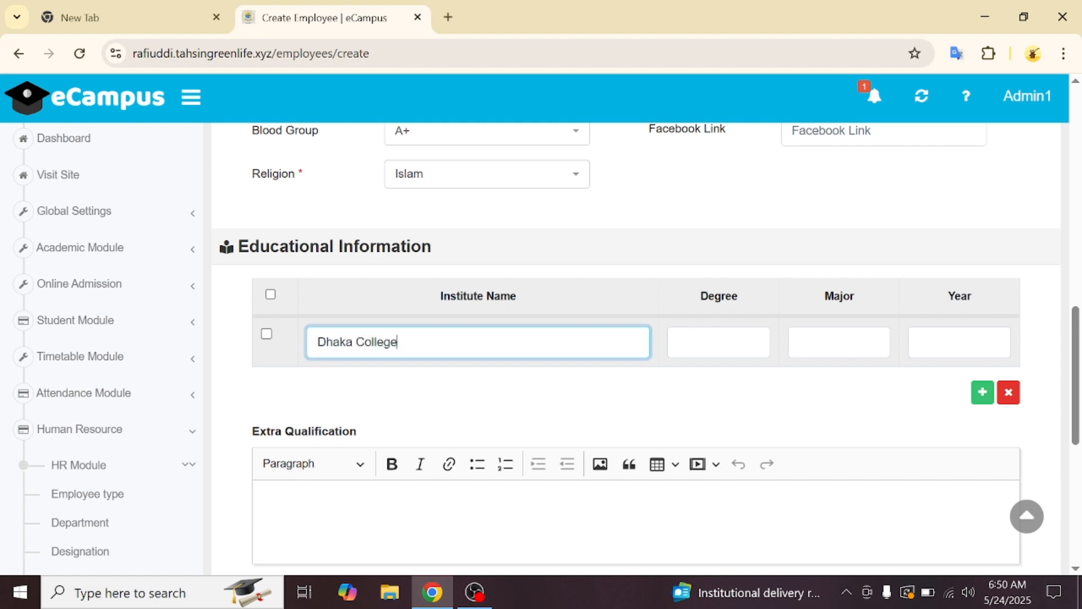
pyautogui.click(719, 342)
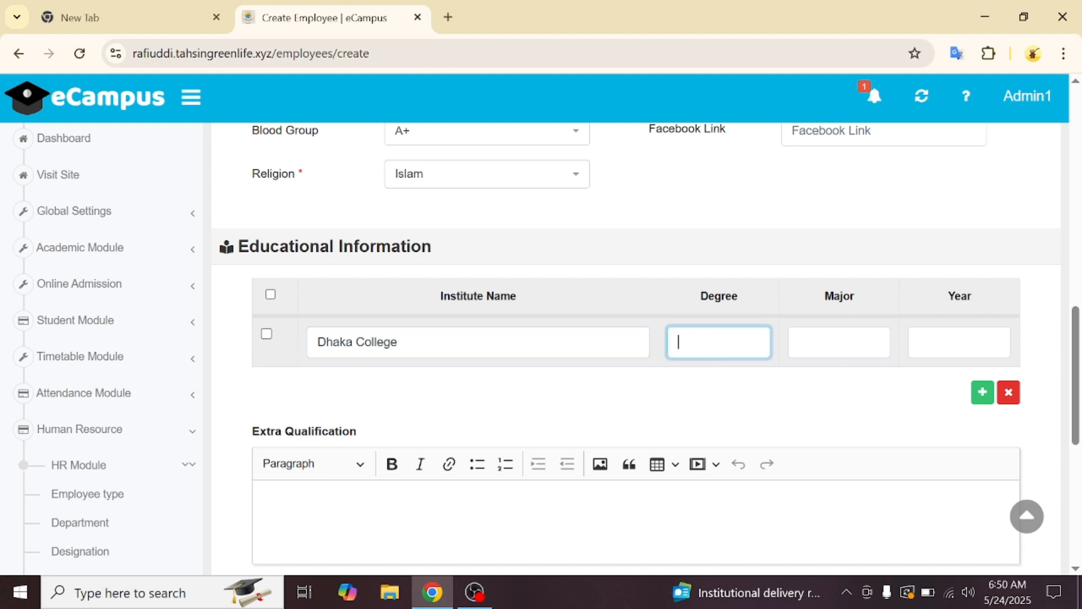
pyautogui.write('MSC')
pyautogui.click(817, 342)
pyautogui.write('A')
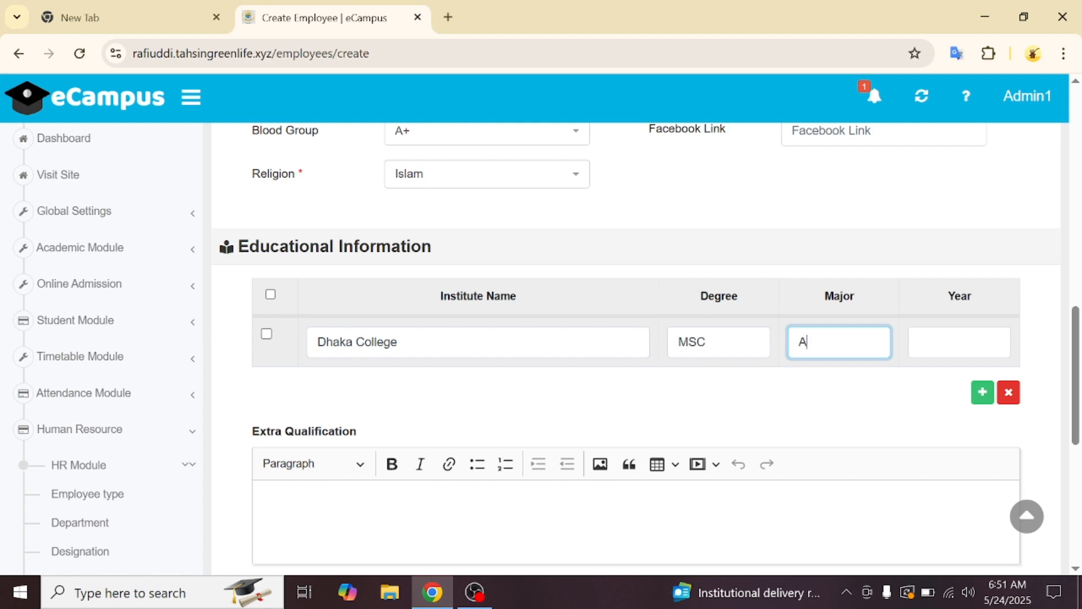
pyautogui.write('ccounting')
pyautogui.click(960, 342)
pyautogui.write('20')
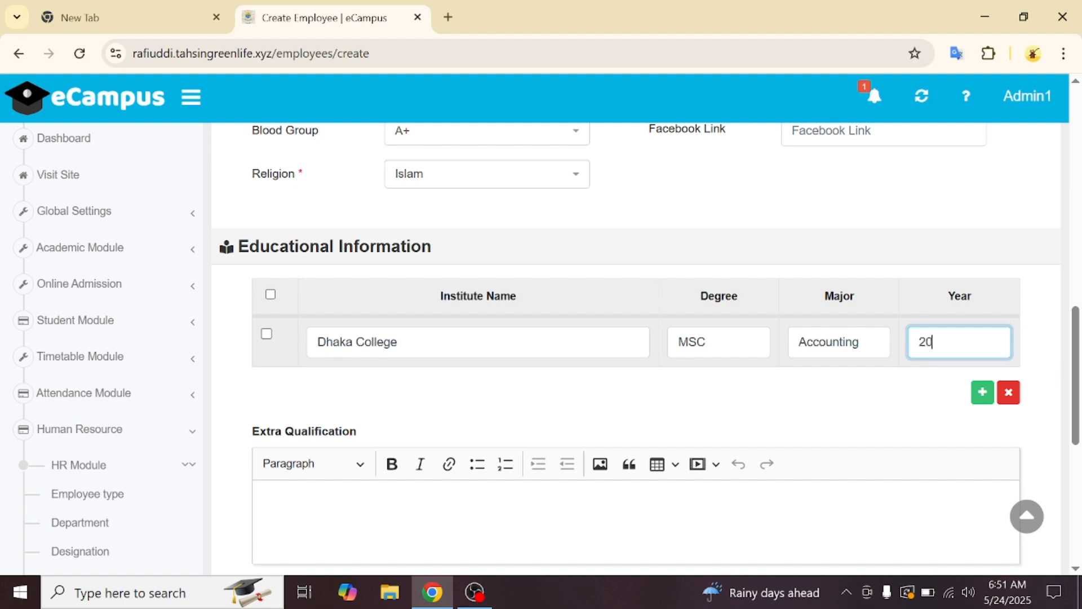
pyautogui.write('15')
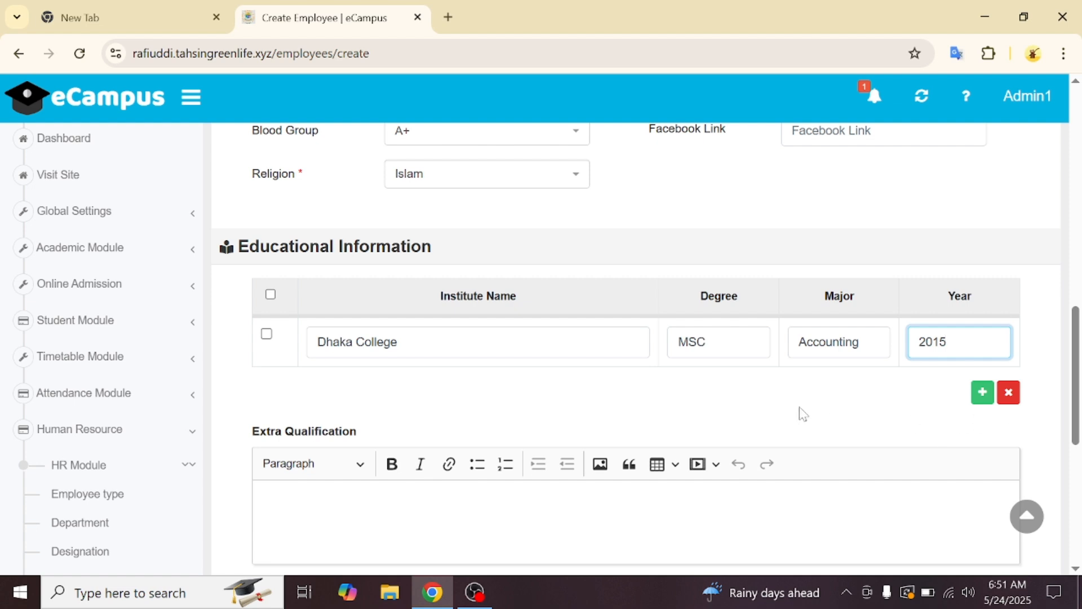
pyautogui.click(983, 391)
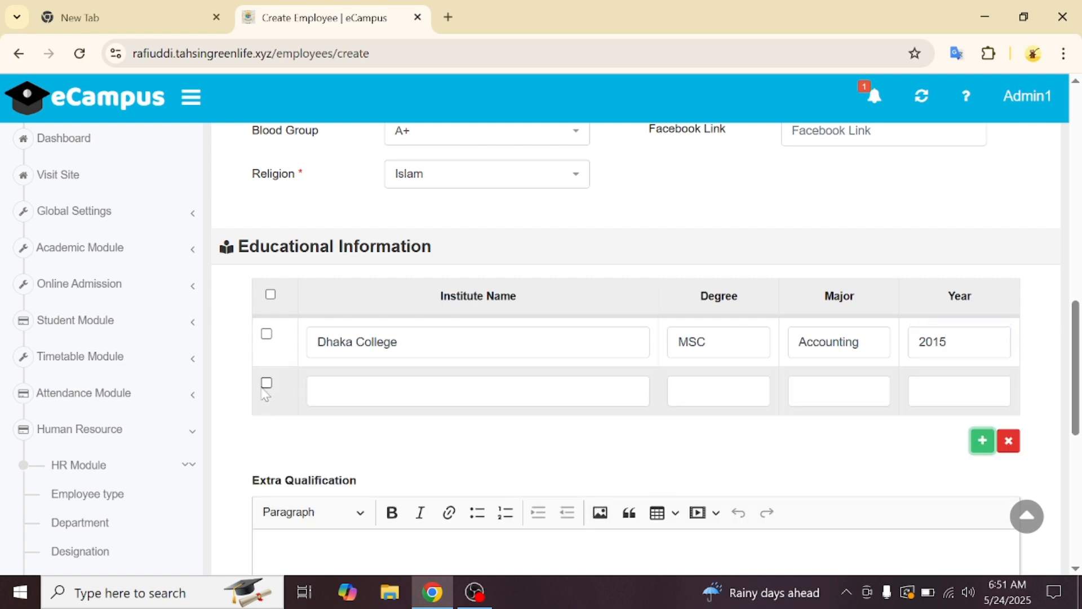
pyautogui.click(265, 385)
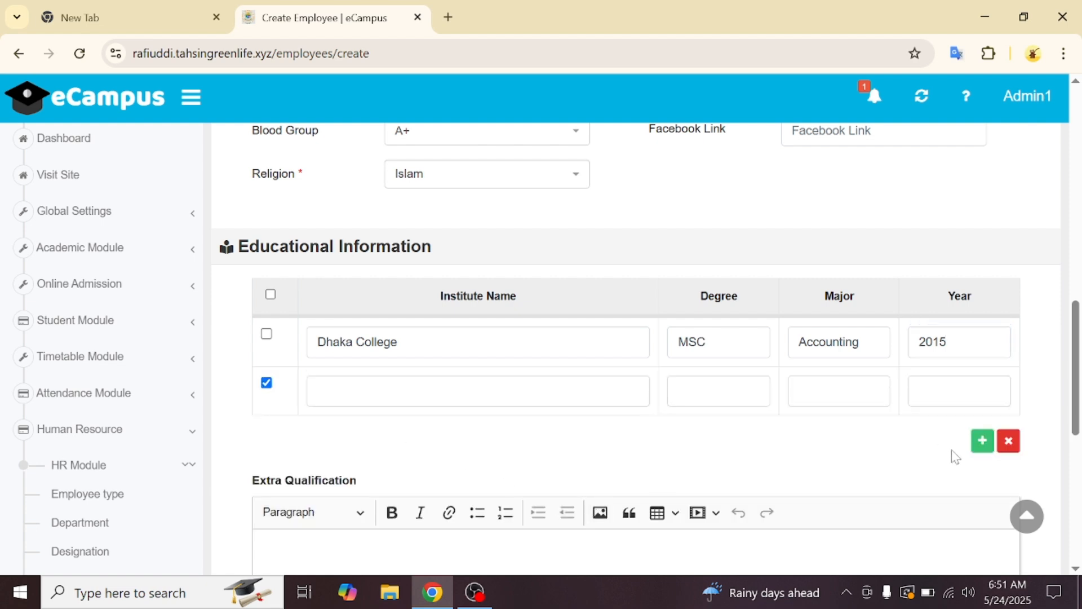
# - Delete the spare education row and enter CGPA 3.86 as the extra qualification
pyautogui.click(1015, 447)
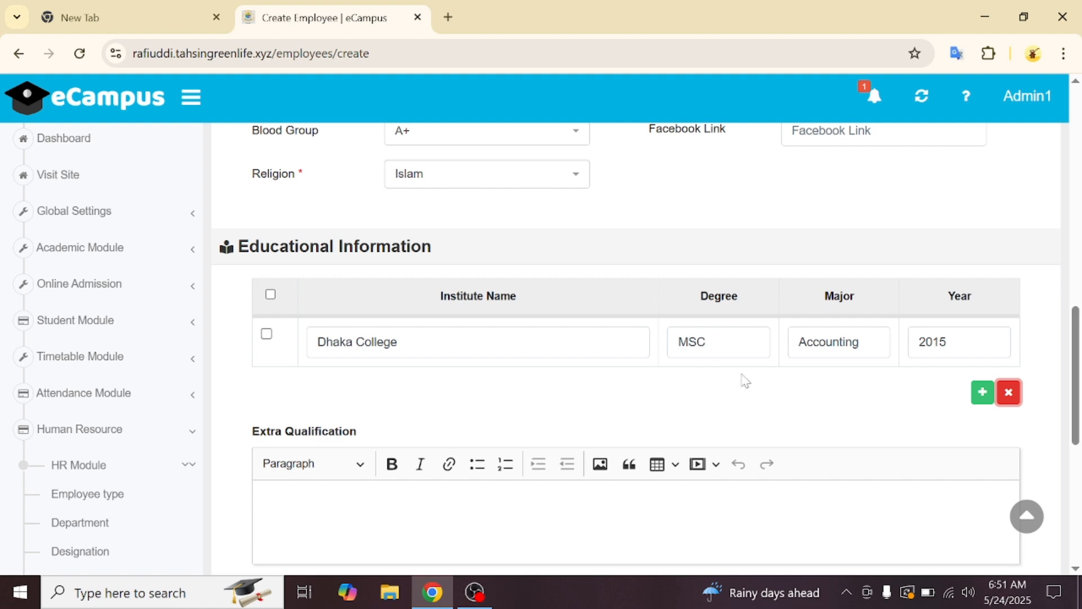
pyautogui.scroll(-2, 601, 484)
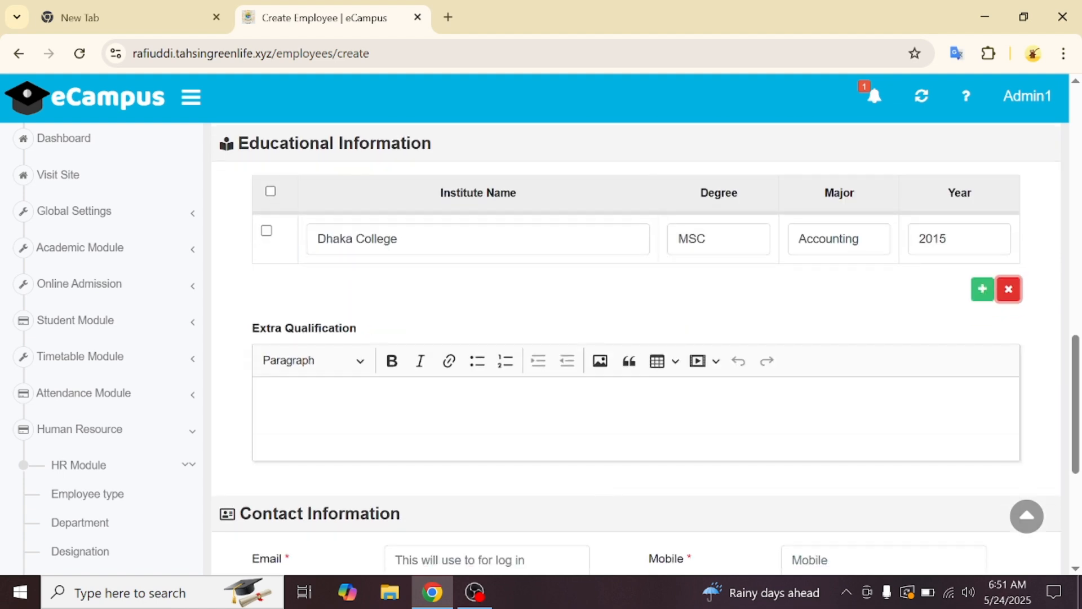
pyautogui.click(275, 413)
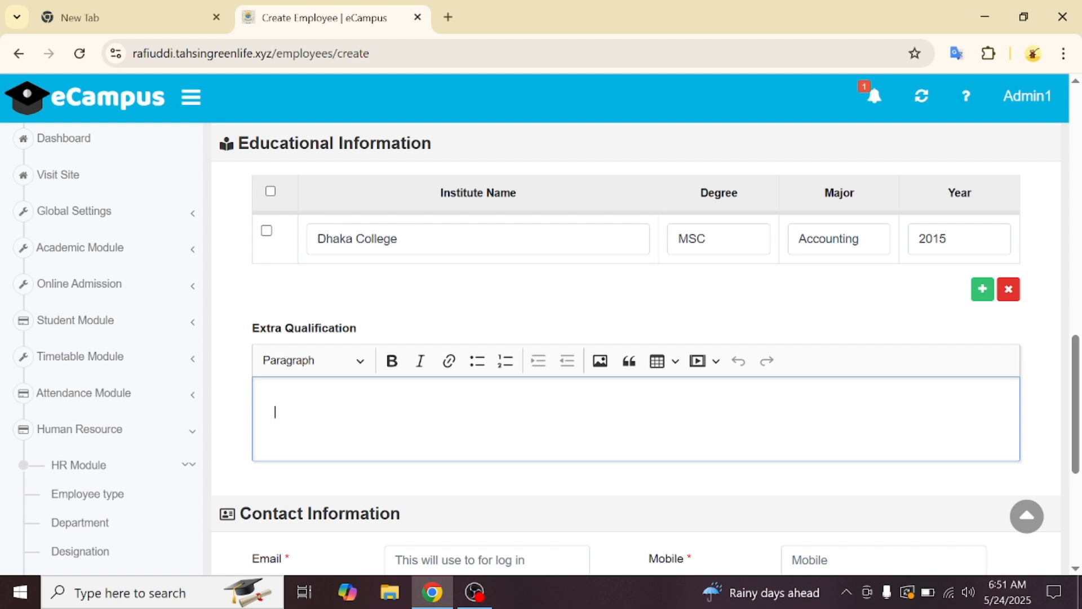
pyautogui.write('CGPA 3.86')
# - Fill in the employee's e-mail address
pyautogui.scroll(-4, 430, 428)
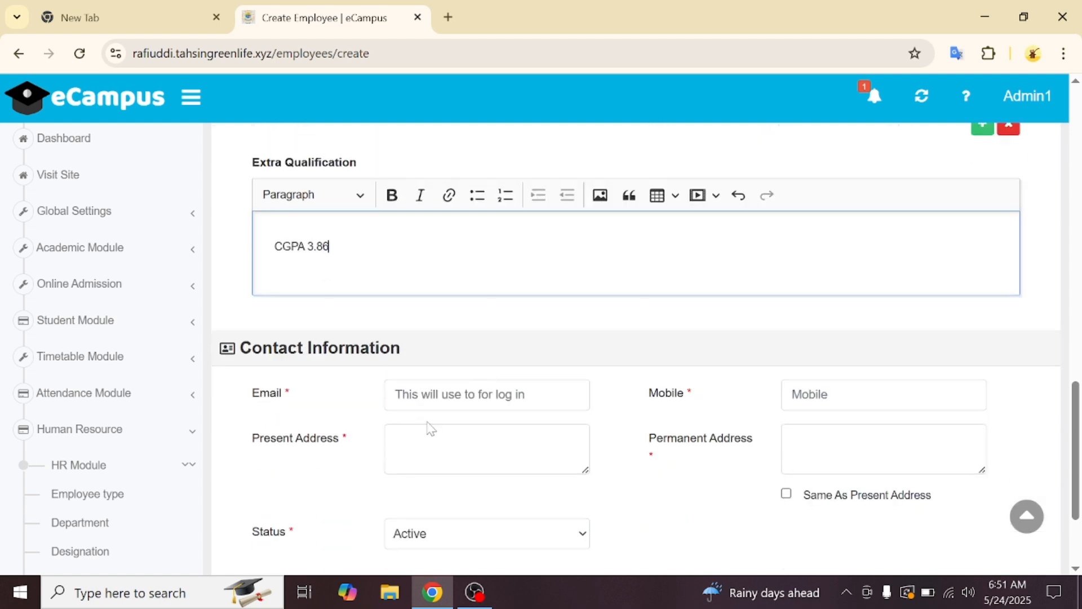
pyautogui.click(486, 343)
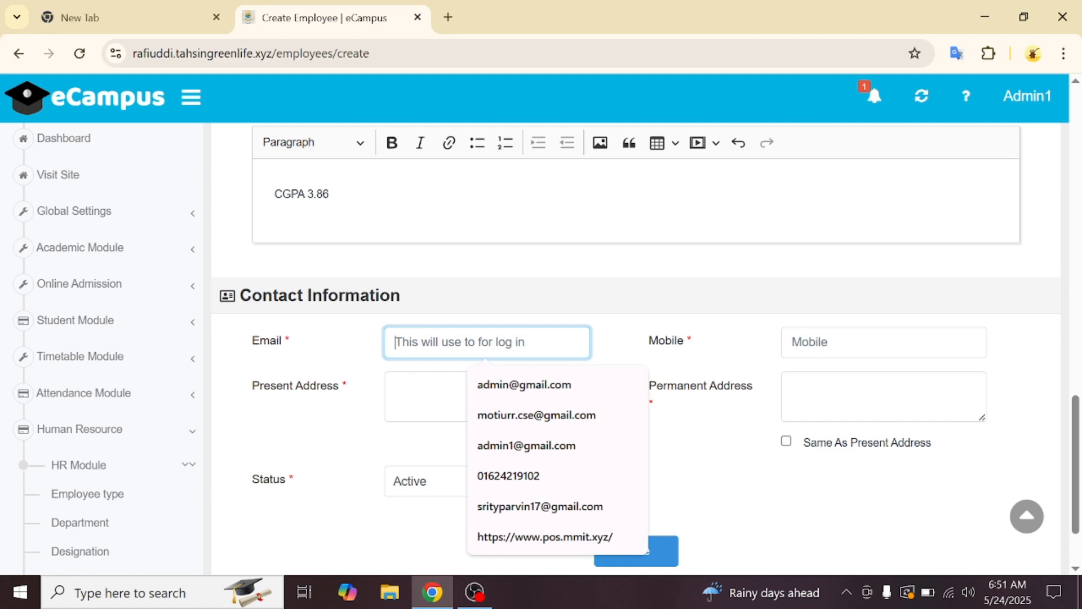
pyautogui.scroll(15, 447, 207)
pyautogui.scroll(-4, 447, 207)
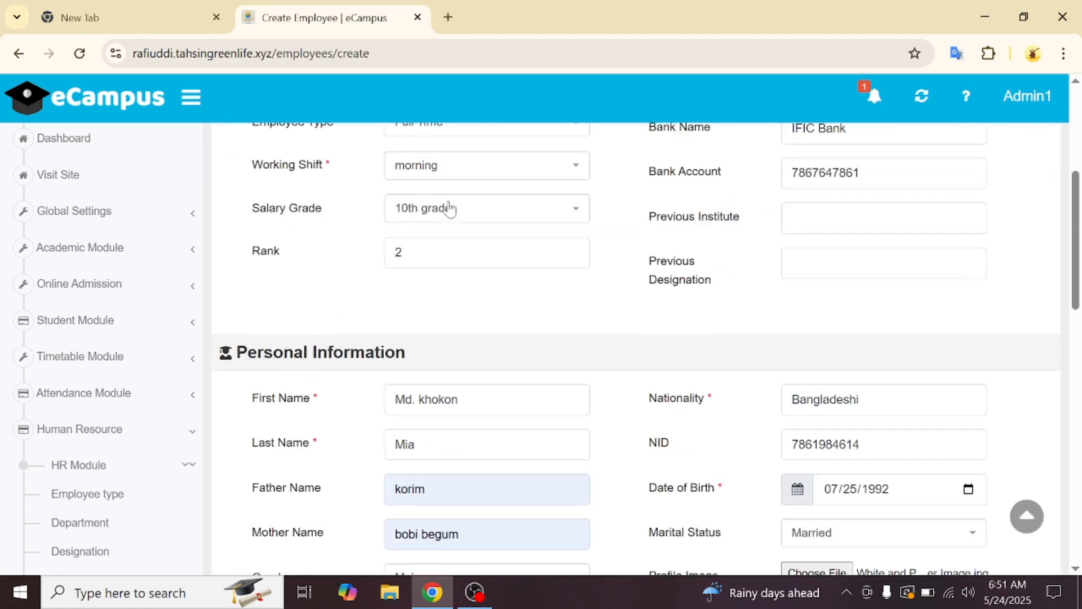
pyautogui.scroll(-15, 448, 208)
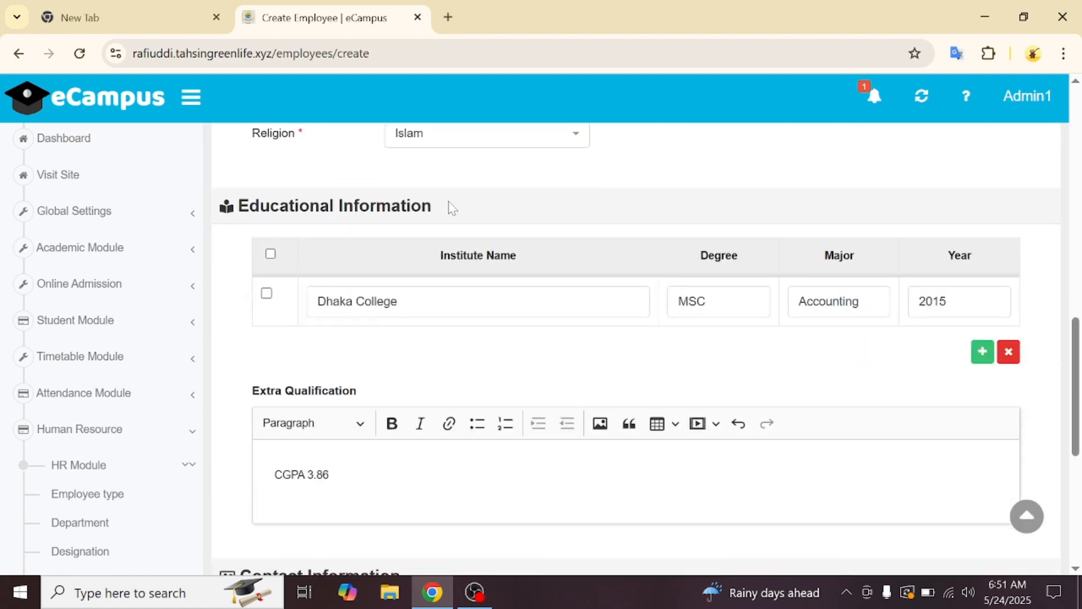
pyautogui.click(458, 290)
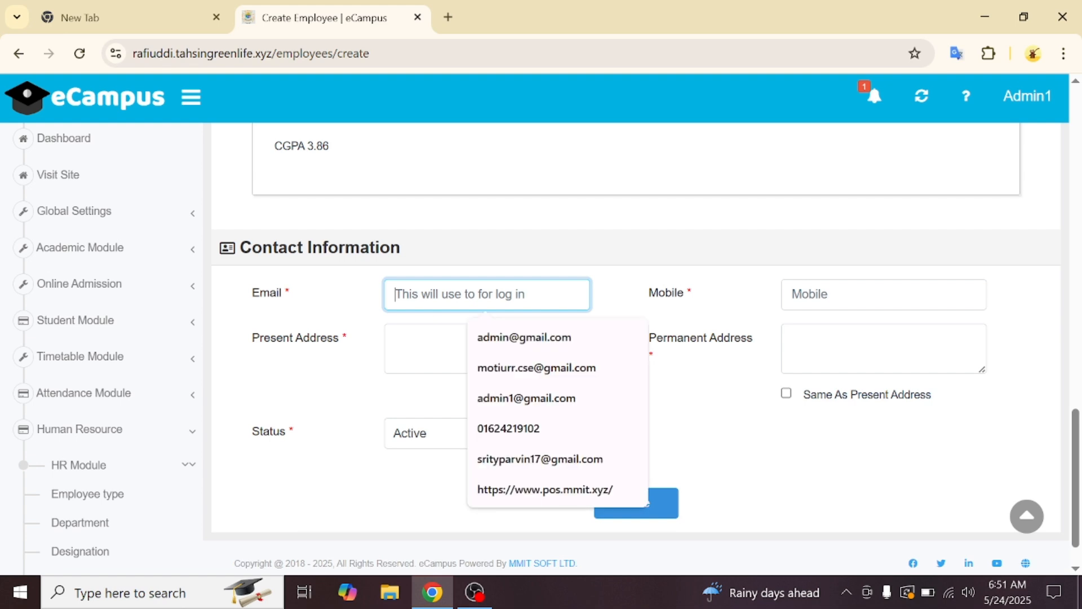
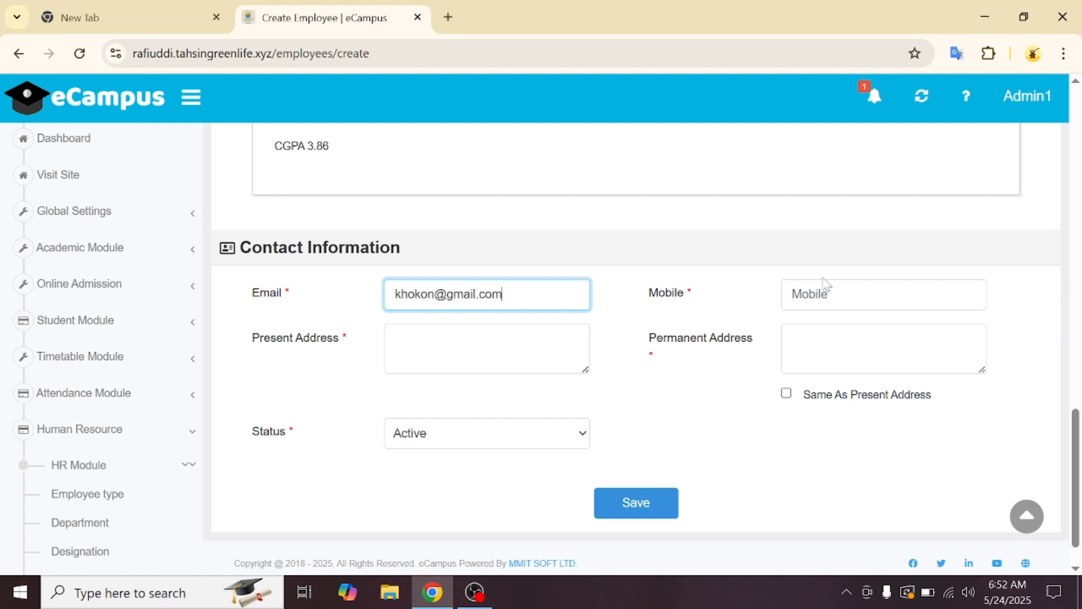
# - Add the mobile number and a suggested present address, copied to the permanent address
pyautogui.click(792, 294)
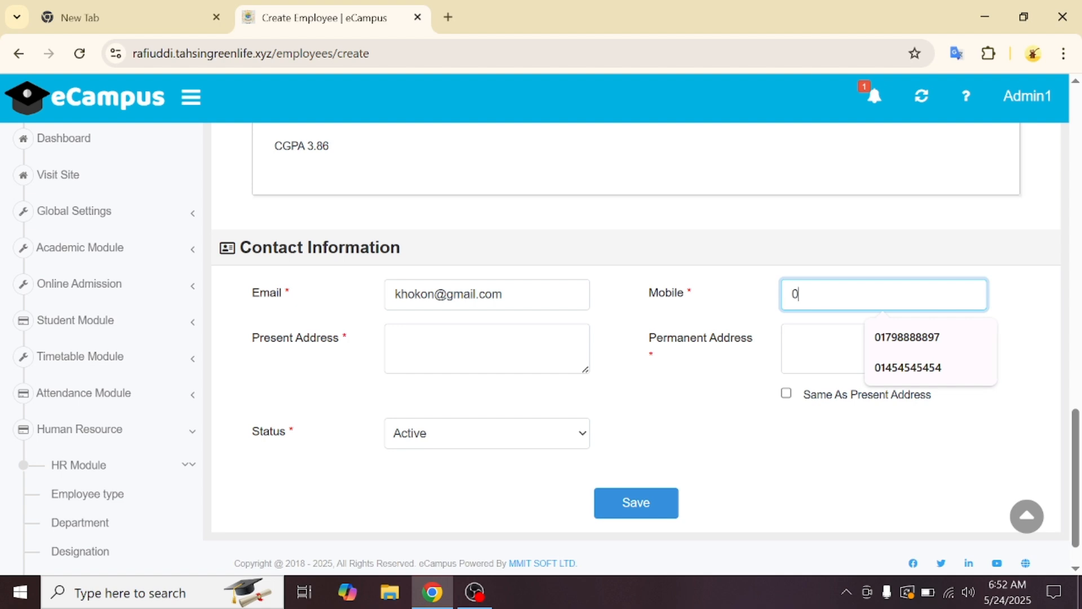
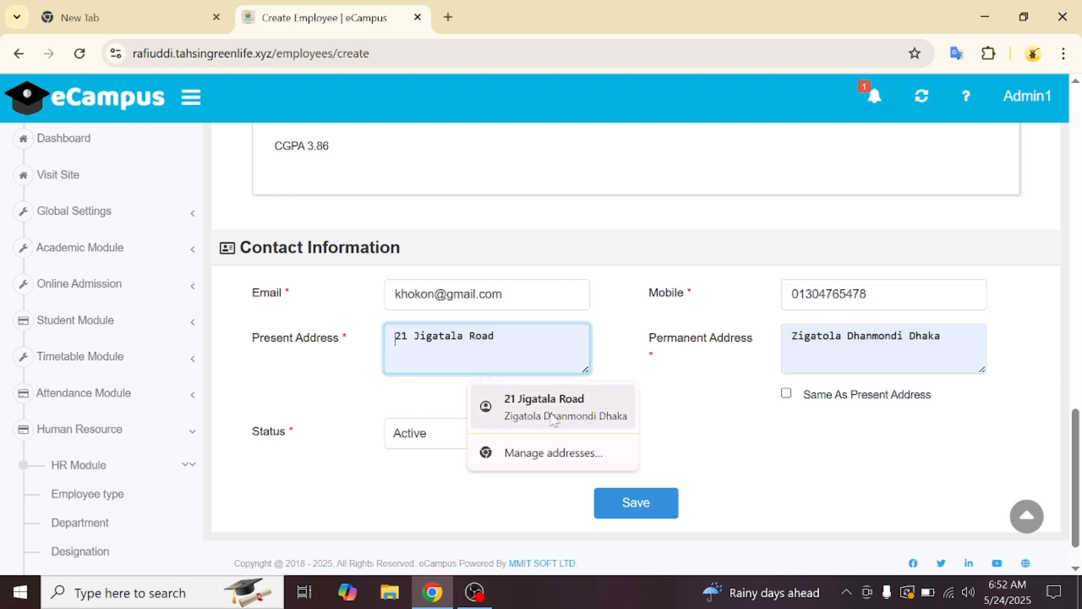
pyautogui.click(555, 407)
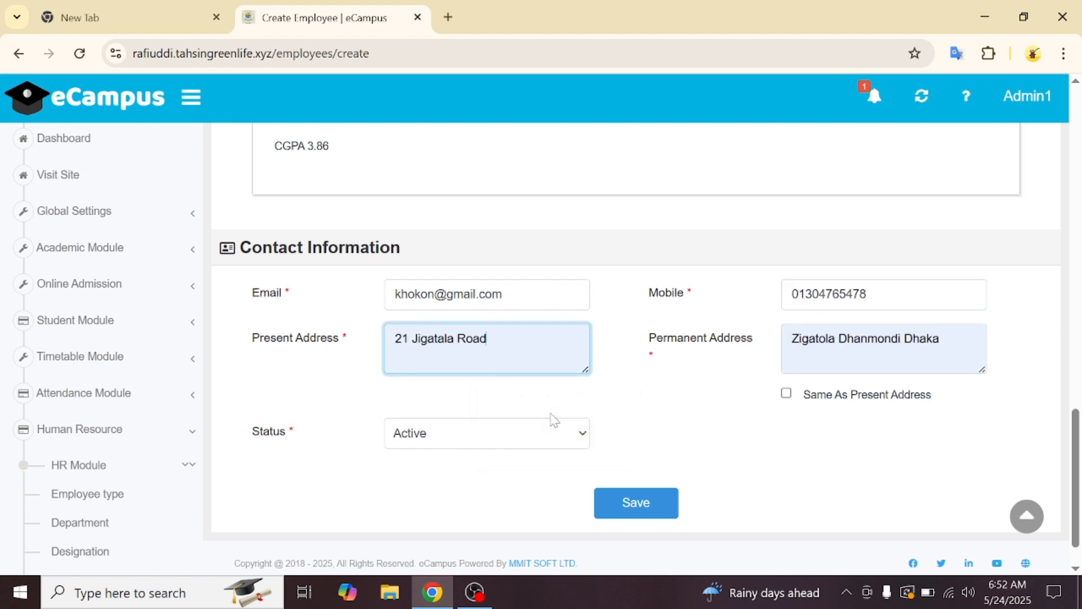
pyautogui.click(786, 394)
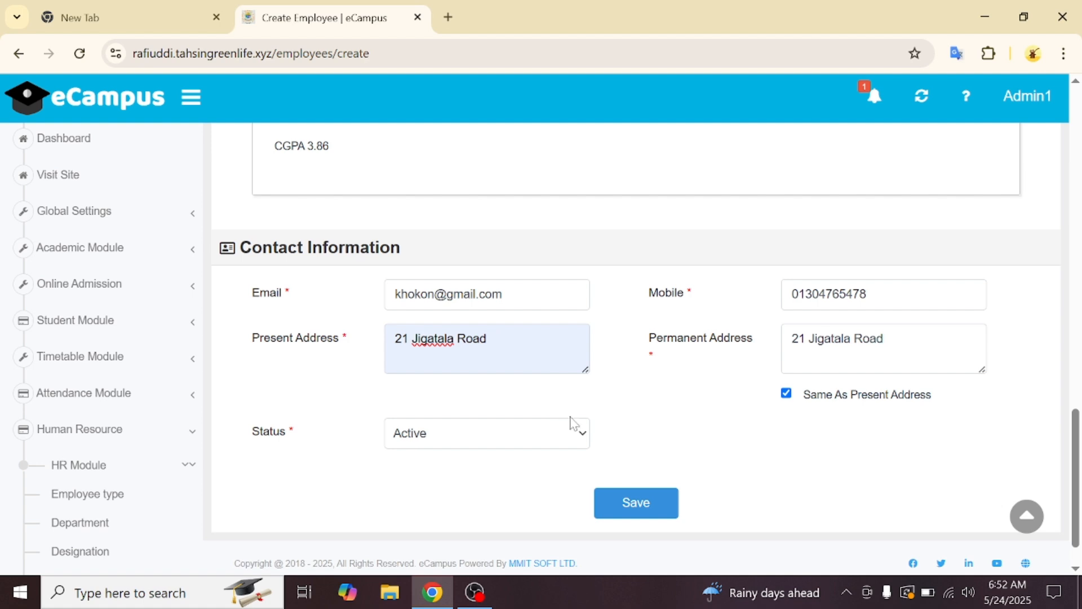
# - Save the new Academic Assistant Principal, dismiss the success message, and review the Employee List
pyautogui.click(633, 514)
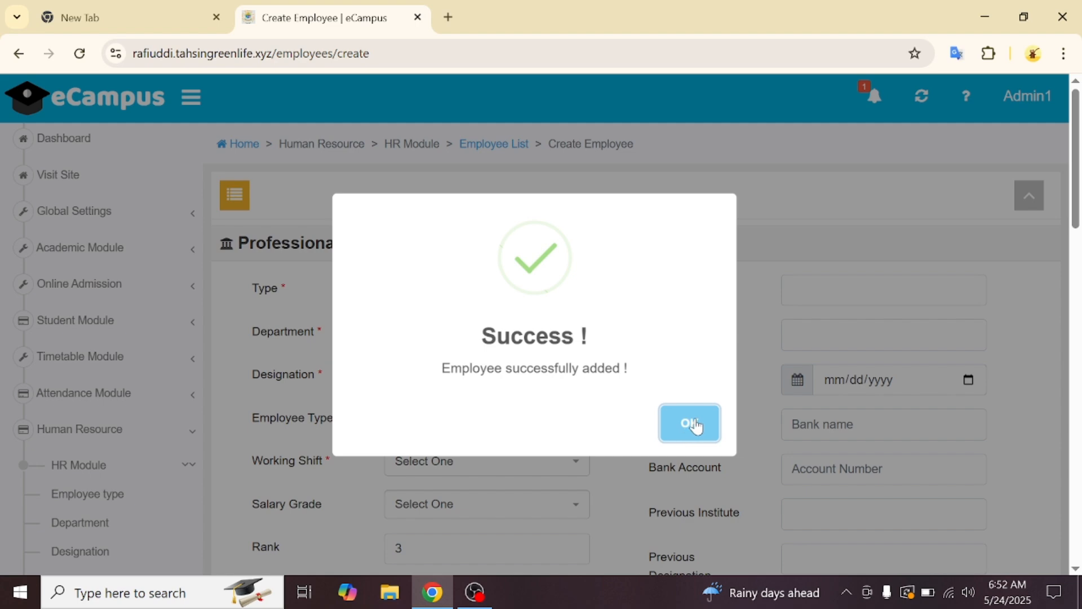
pyautogui.click(695, 427)
pyautogui.scroll(-3, 146, 454)
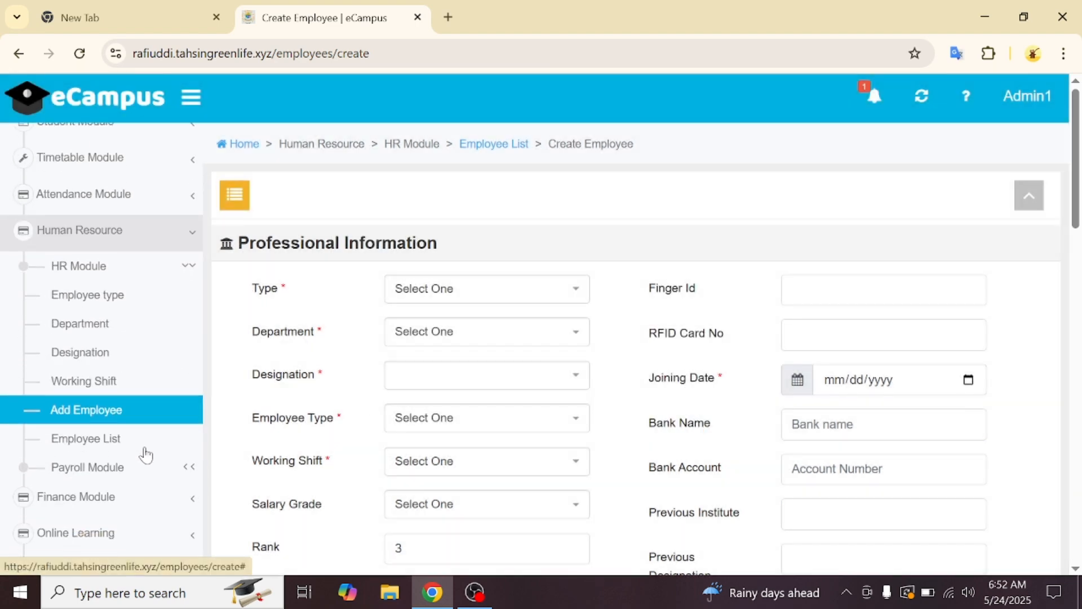
pyautogui.click(146, 439)
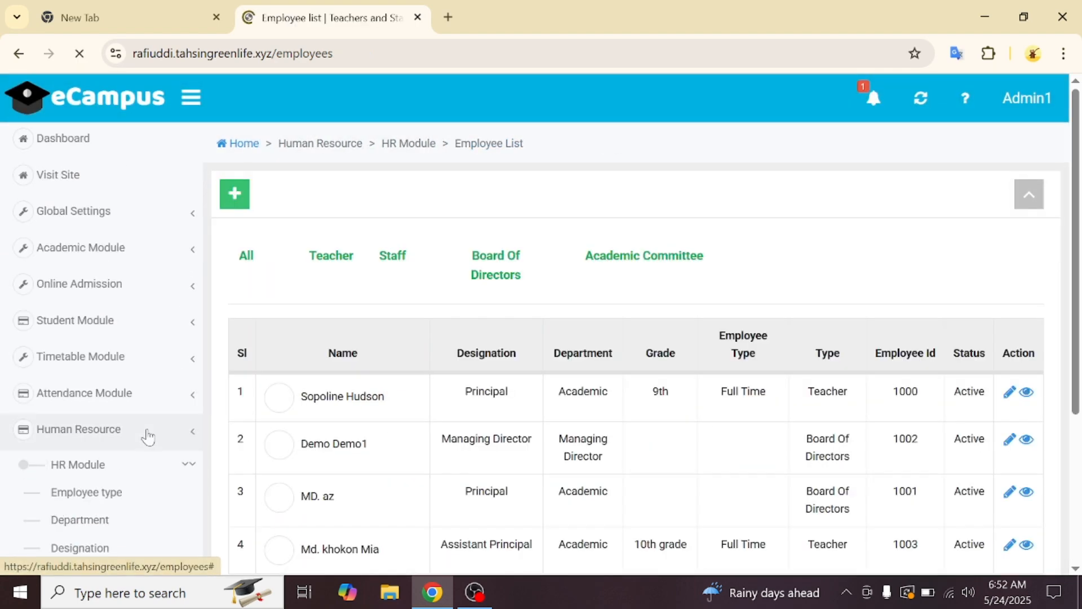
pyautogui.scroll(-4, 455, 357)
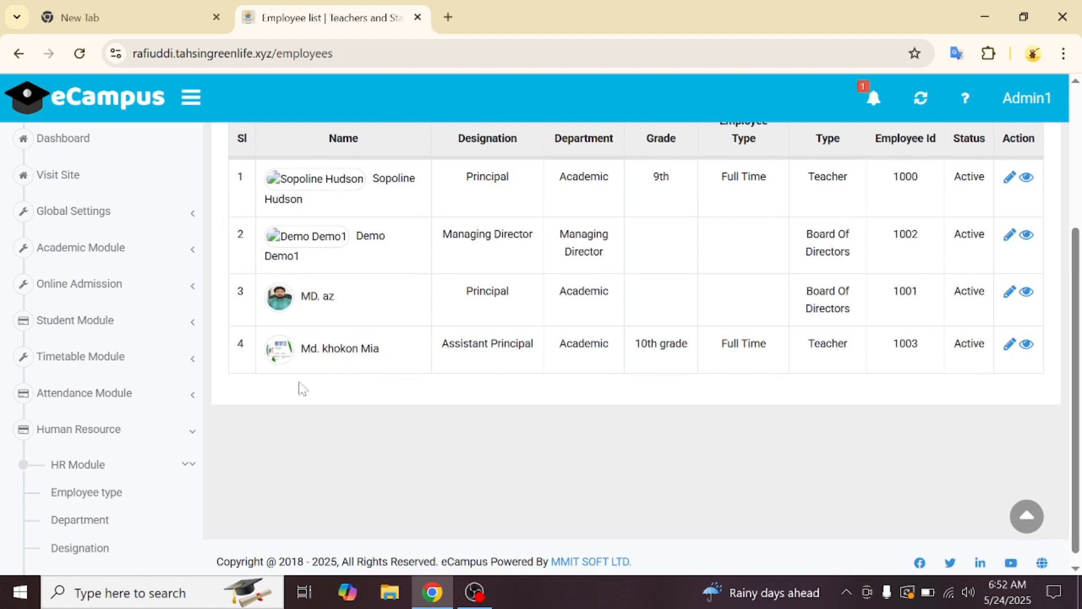
pyautogui.scroll(-5, 145, 429)
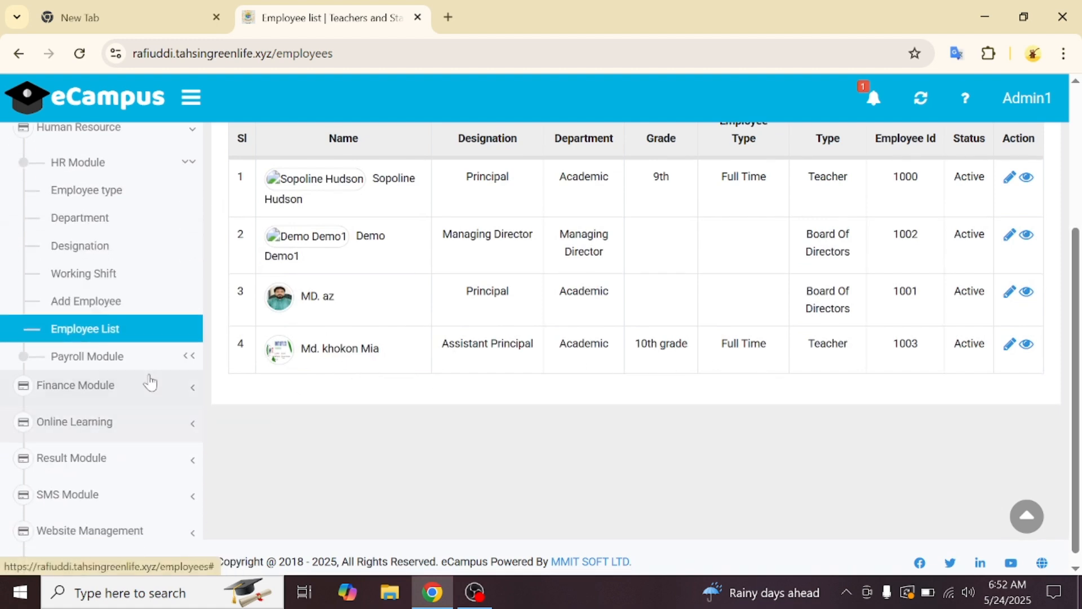
# - Go to Payroll Module > Salary Generate and view the branch choices
pyautogui.click(158, 366)
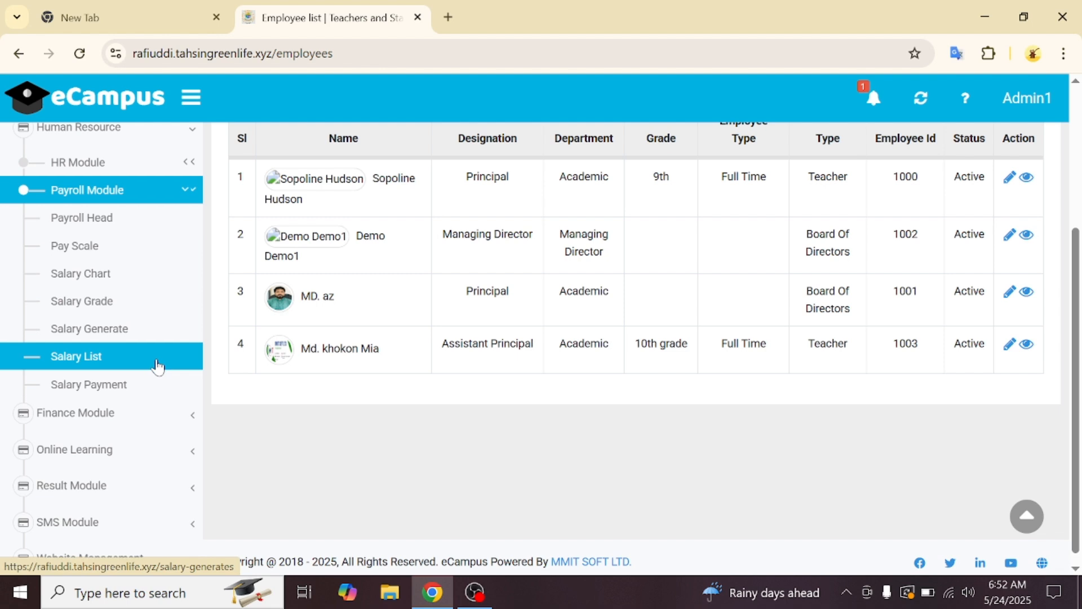
pyautogui.click(165, 341)
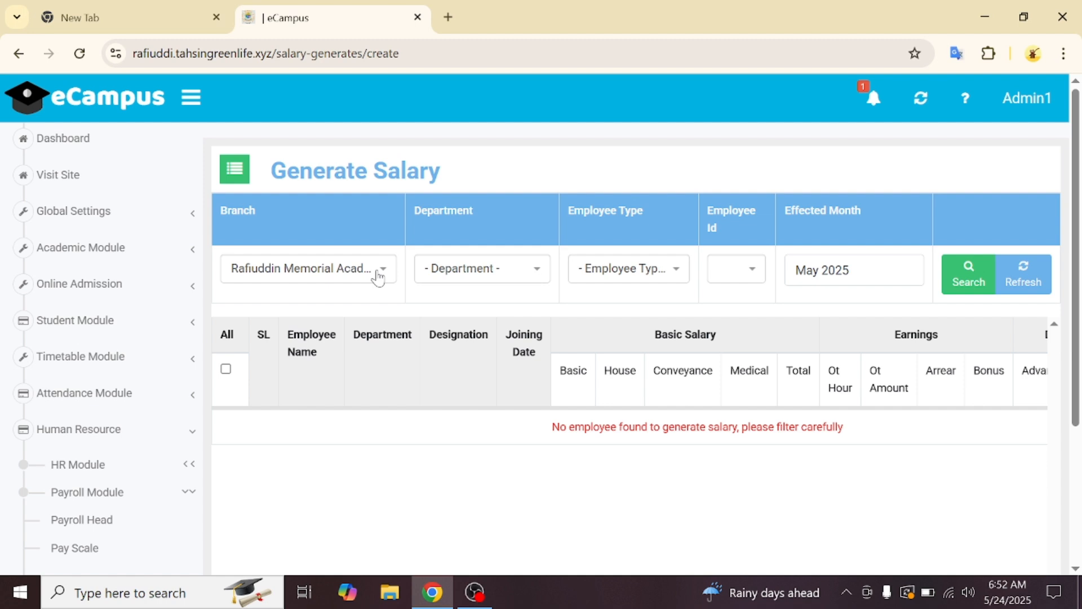
pyautogui.click(378, 277)
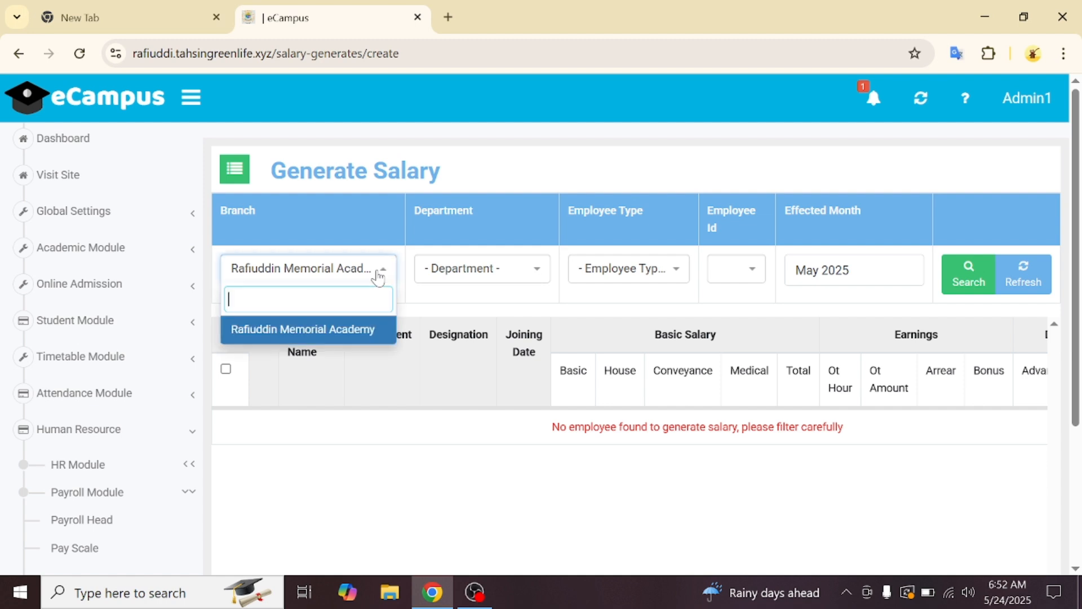
# - Search May 2025 salaries for Academic, Full Time, employee 1003; no rows are returned
pyautogui.click(506, 270)
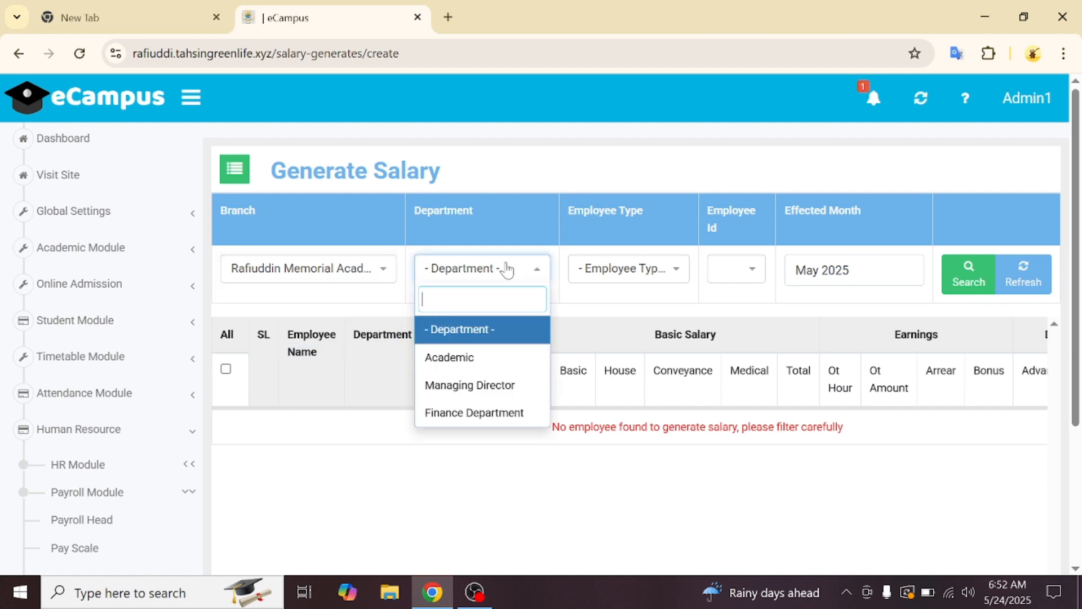
pyautogui.click(476, 361)
pyautogui.click(647, 282)
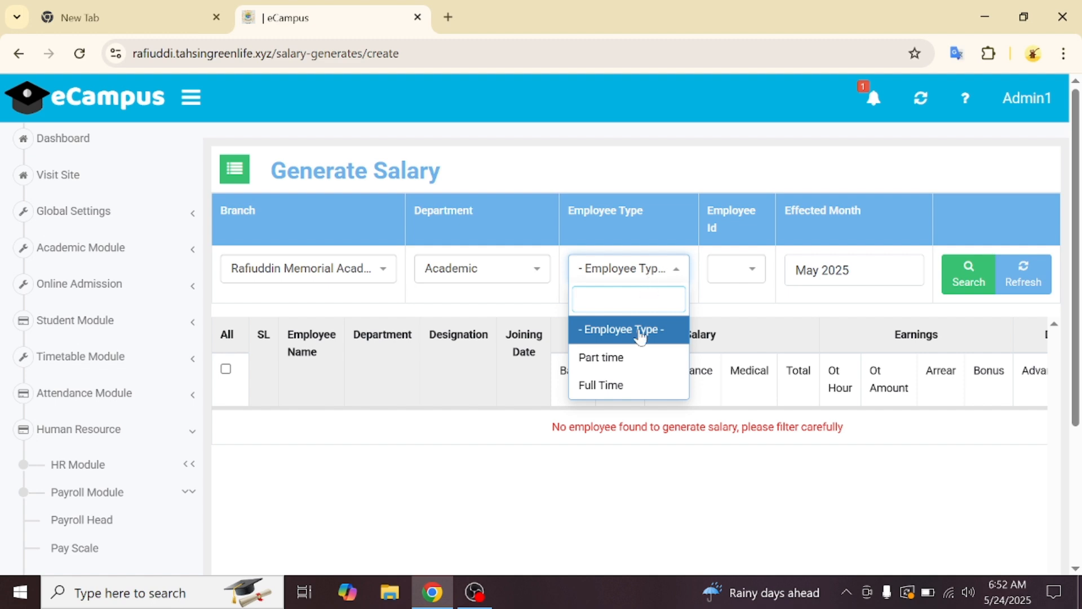
pyautogui.click(617, 385)
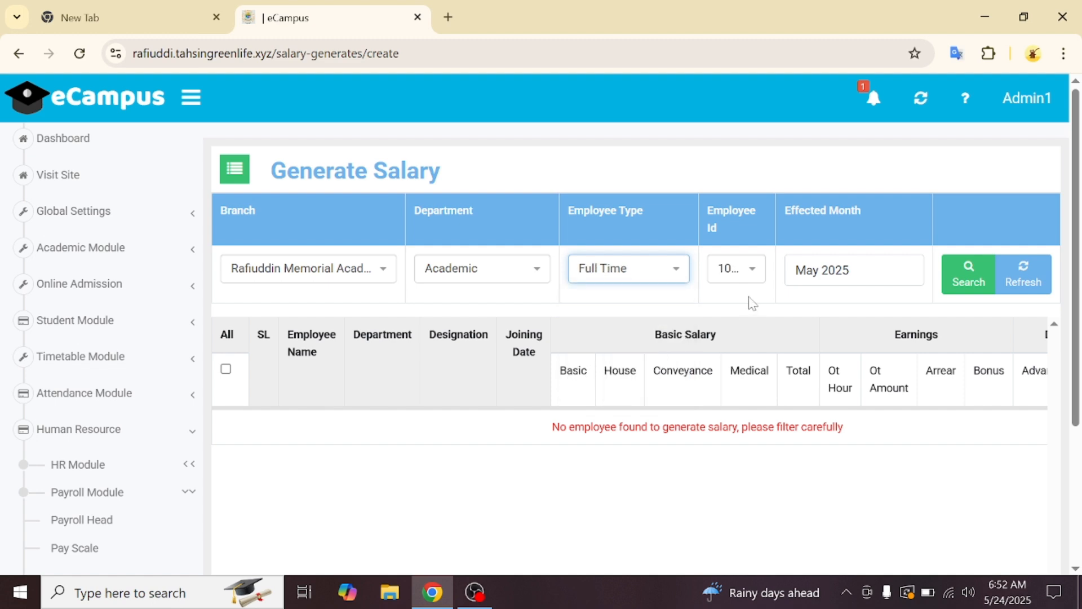
pyautogui.click(752, 275)
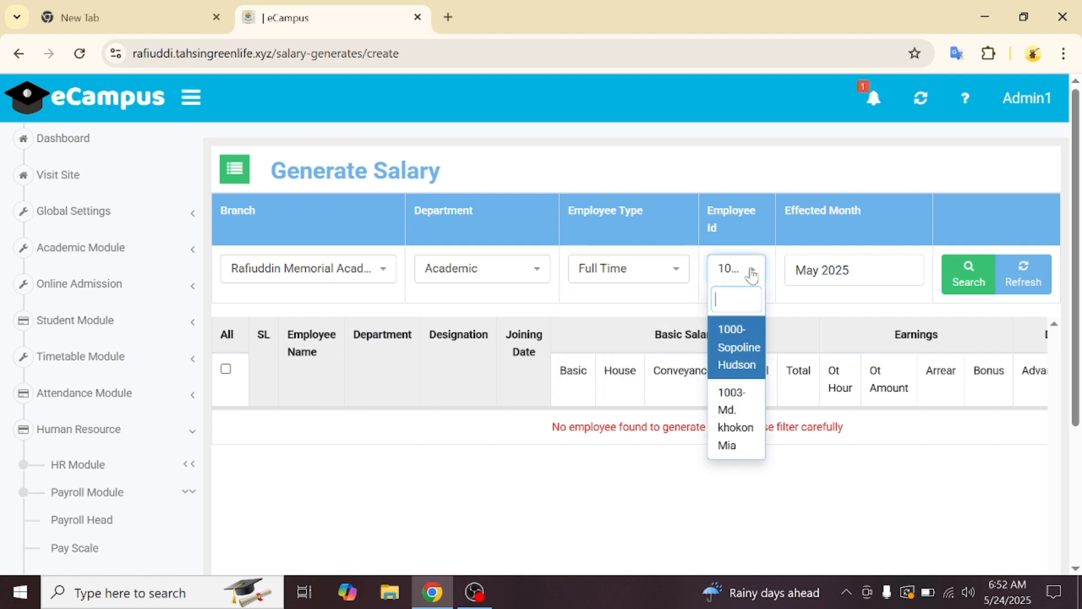
pyautogui.click(744, 418)
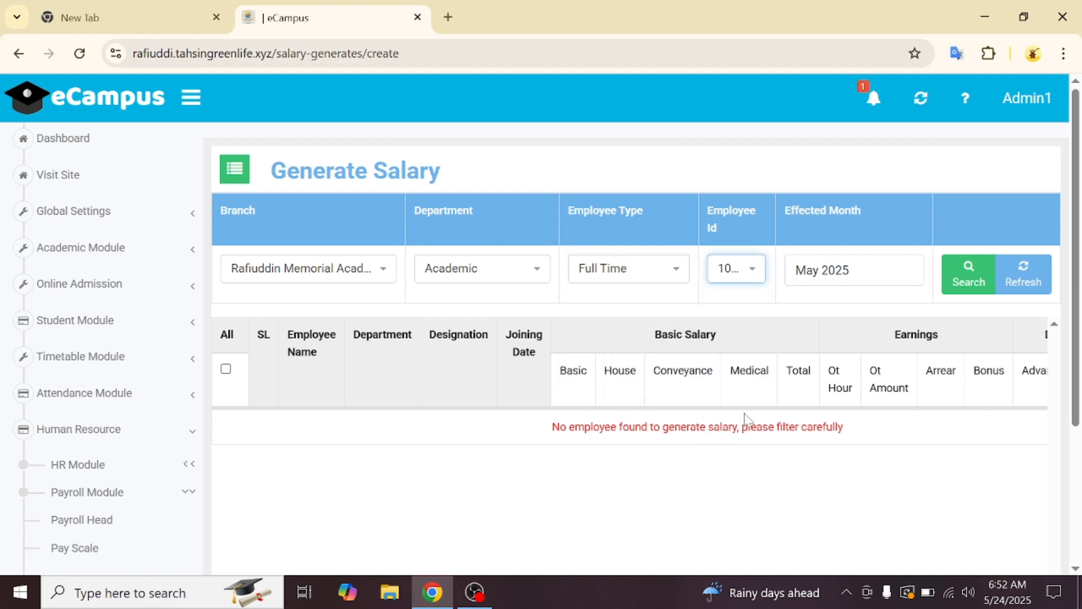
pyautogui.click(953, 277)
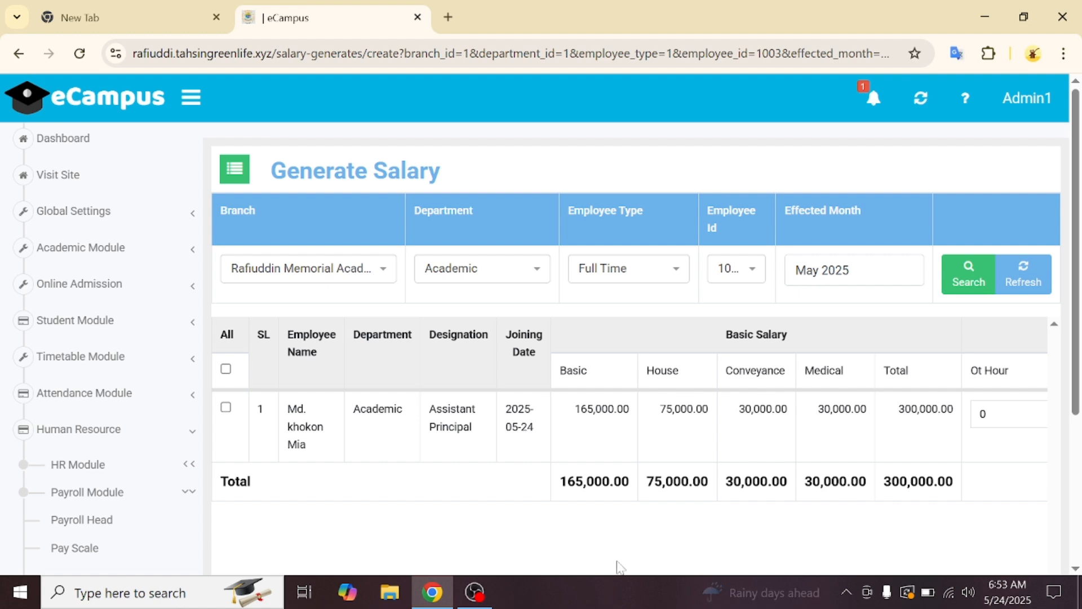
pyautogui.scroll(-2, 623, 532)
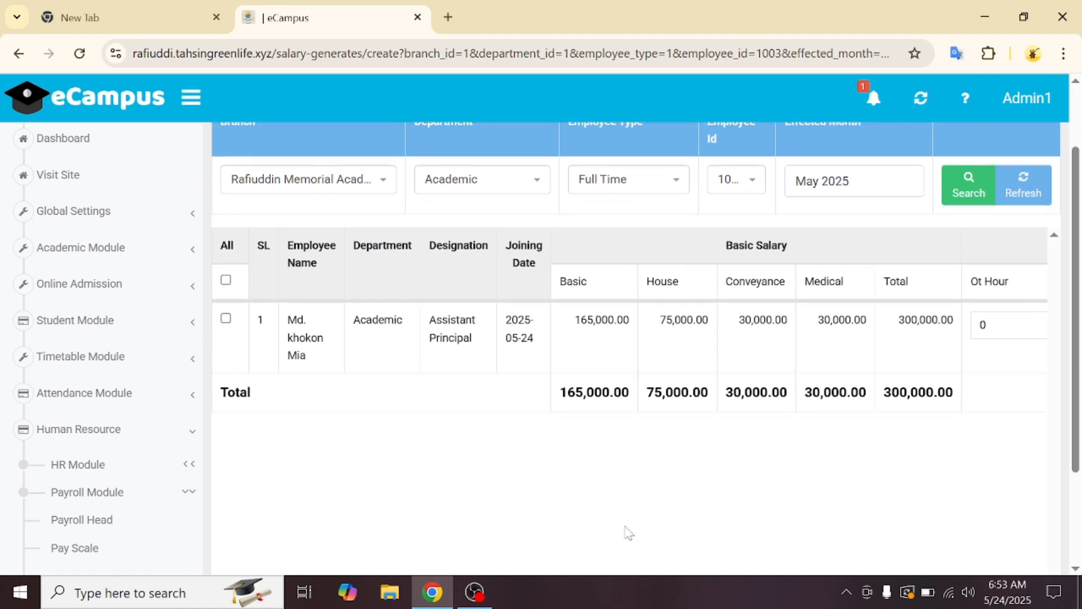
pyautogui.scroll(-1, 629, 532)
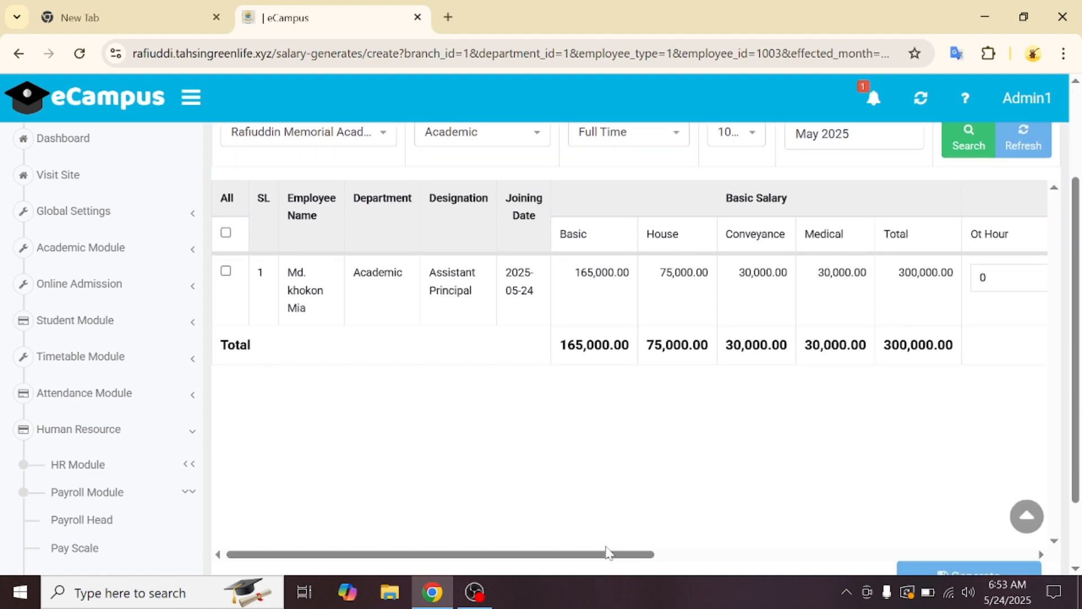
pyautogui.moveTo(608, 554); pyautogui.dragTo(733, 564)
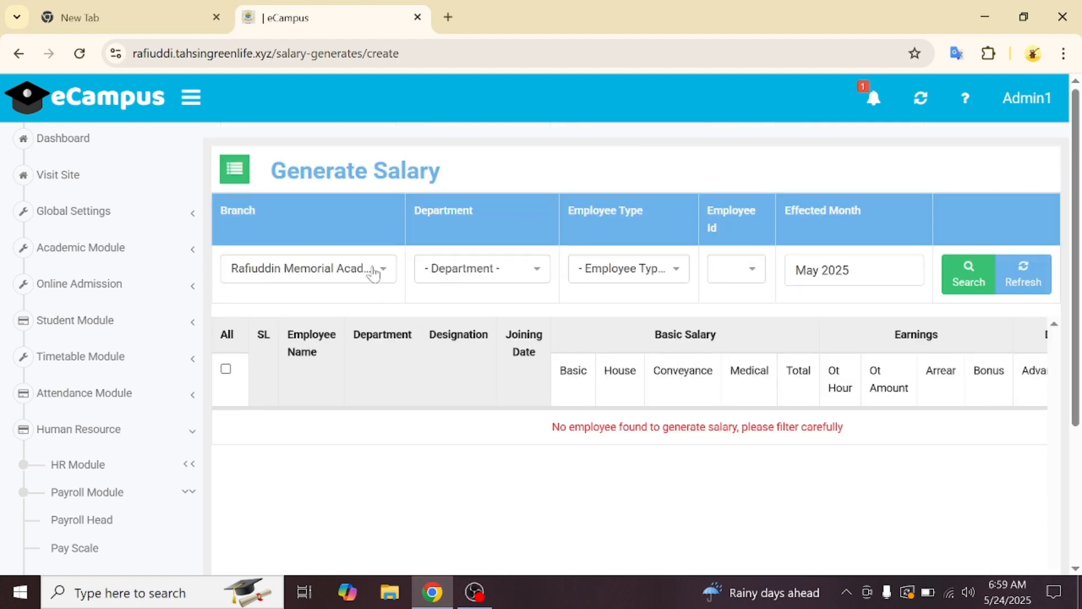
# - Re-run the Academic, Full Time, employee 1003 search to show basic 16,500 and total 30,000
pyautogui.click(481, 279)
pyautogui.click(467, 356)
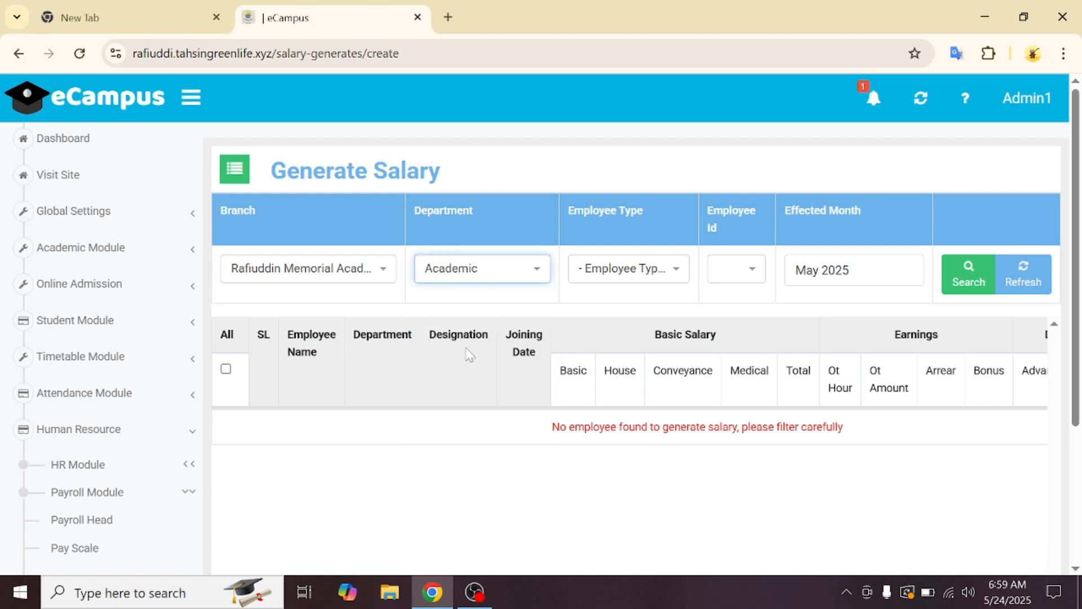
pyautogui.click(611, 278)
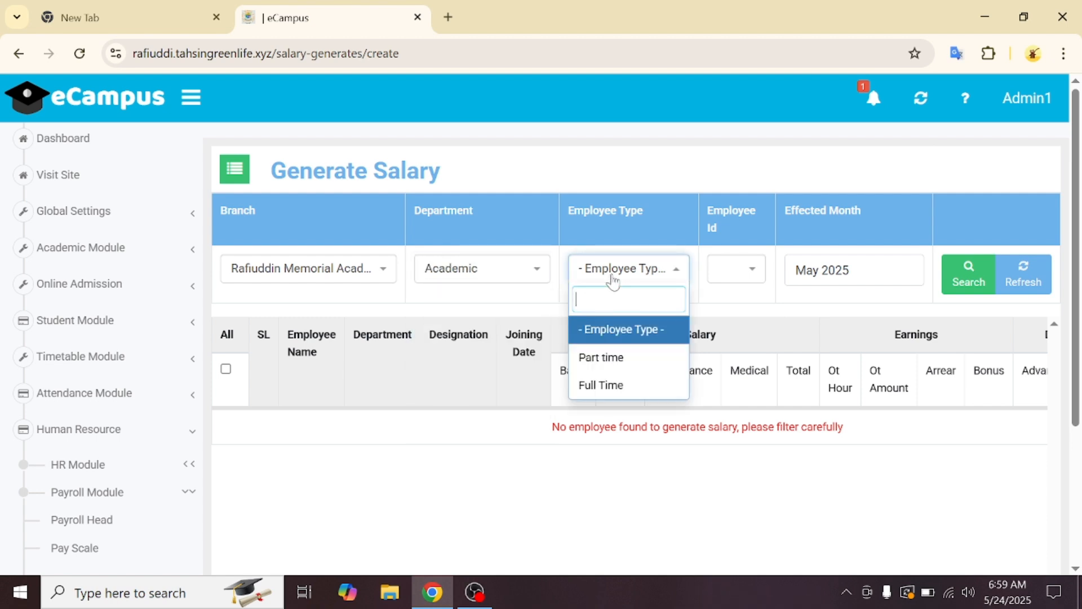
pyautogui.click(612, 382)
pyautogui.click(753, 277)
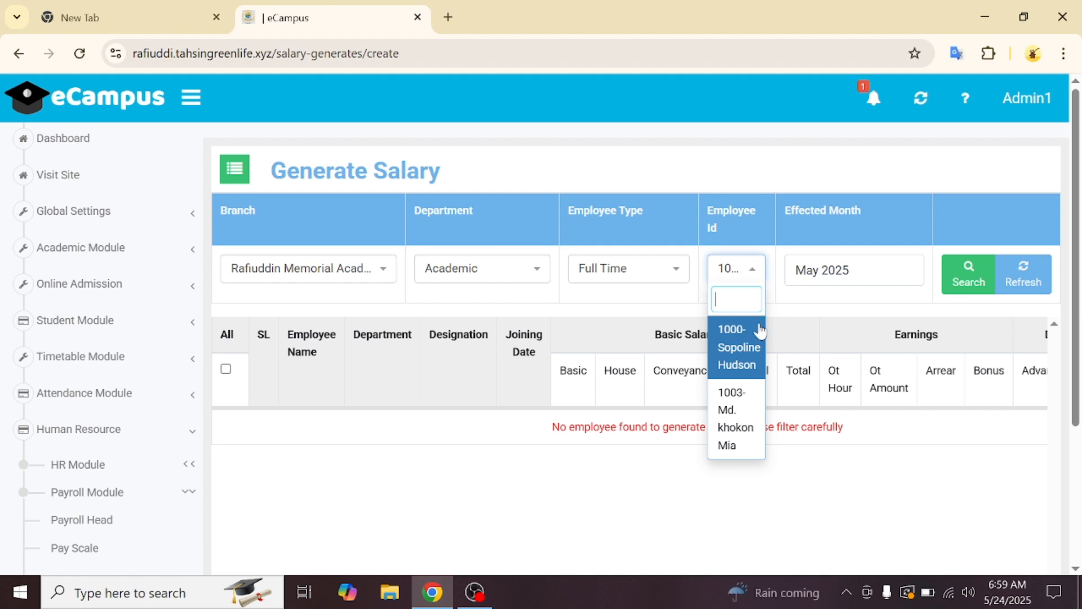
pyautogui.click(751, 406)
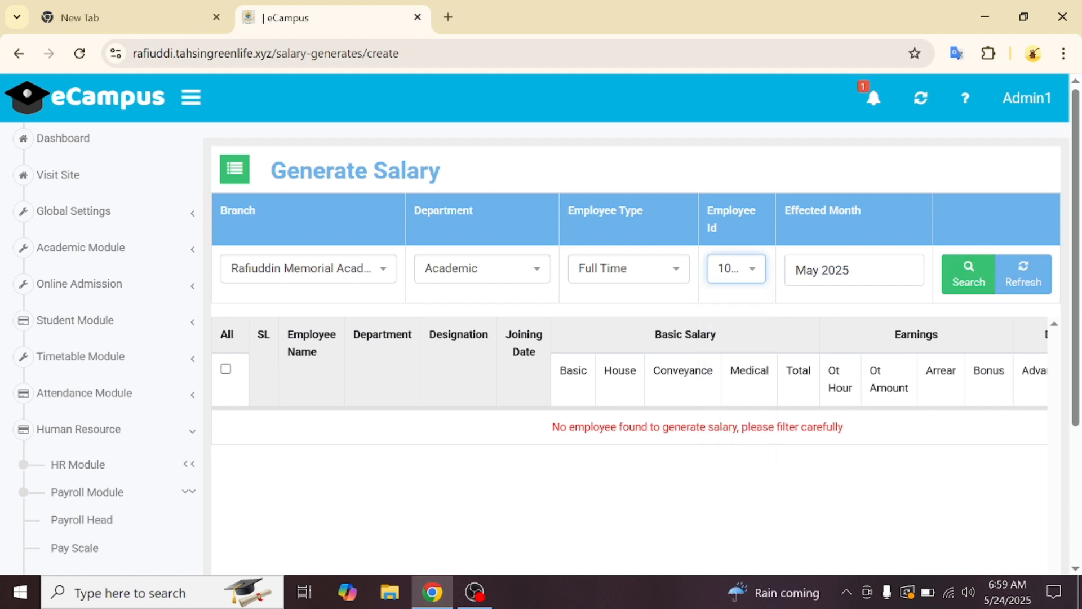
pyautogui.click(966, 287)
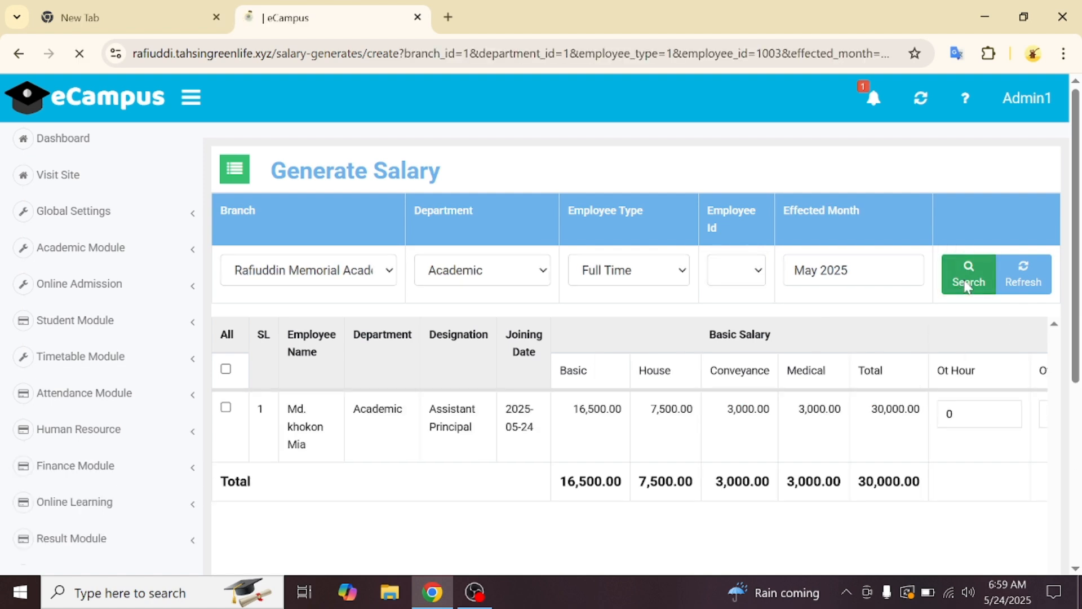
pyautogui.scroll(-1, 810, 496)
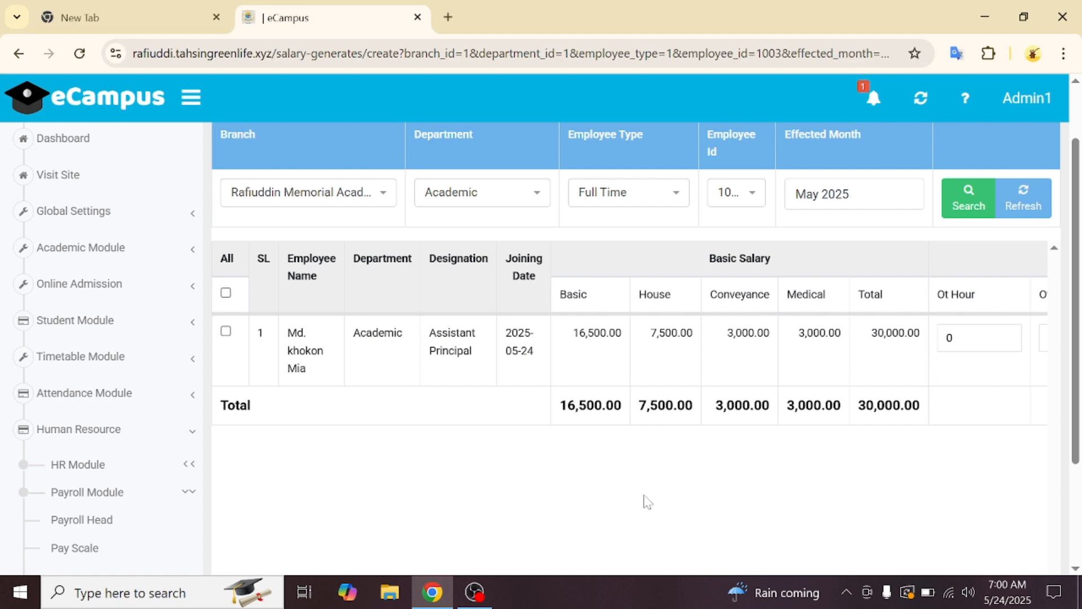
# - Enter 1 overtime hour and an overtime amount of 100 on the employee's salary row
pyautogui.scroll(-3, 705, 382)
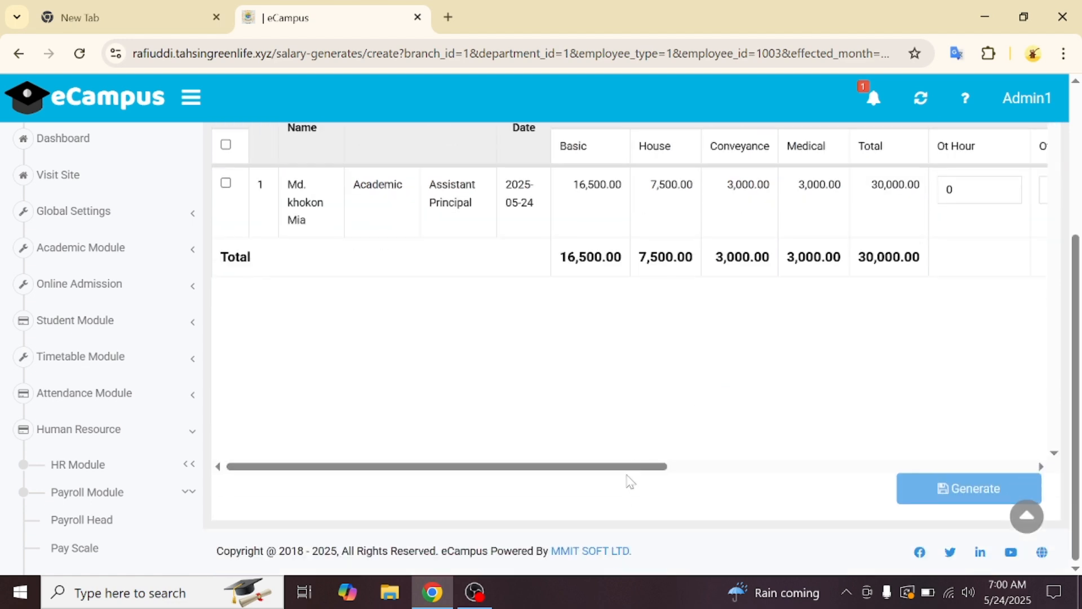
pyautogui.moveTo(633, 467); pyautogui.dragTo(908, 485)
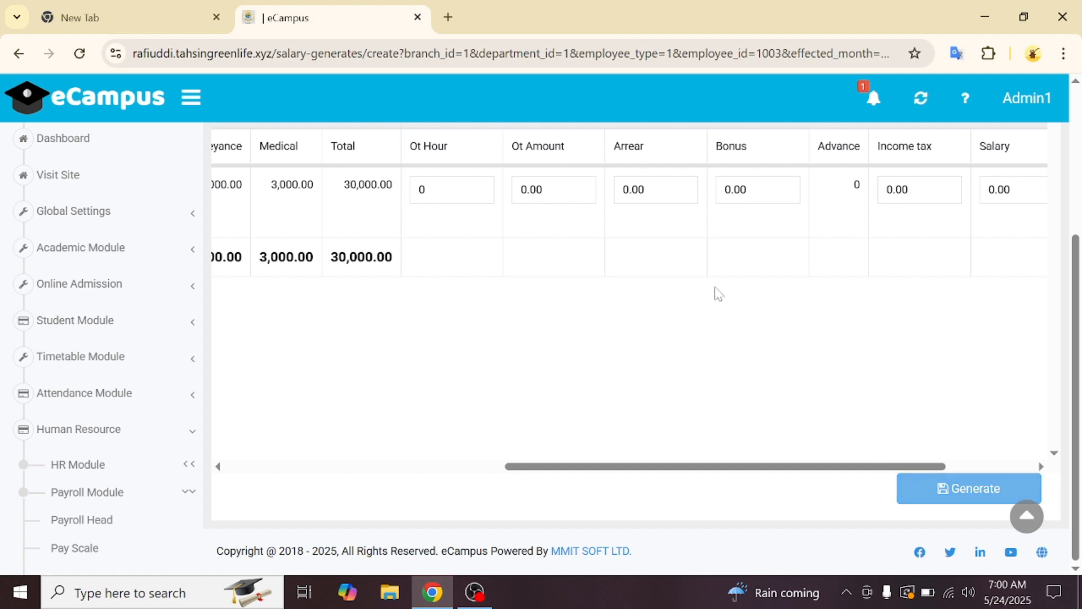
pyautogui.click(424, 190)
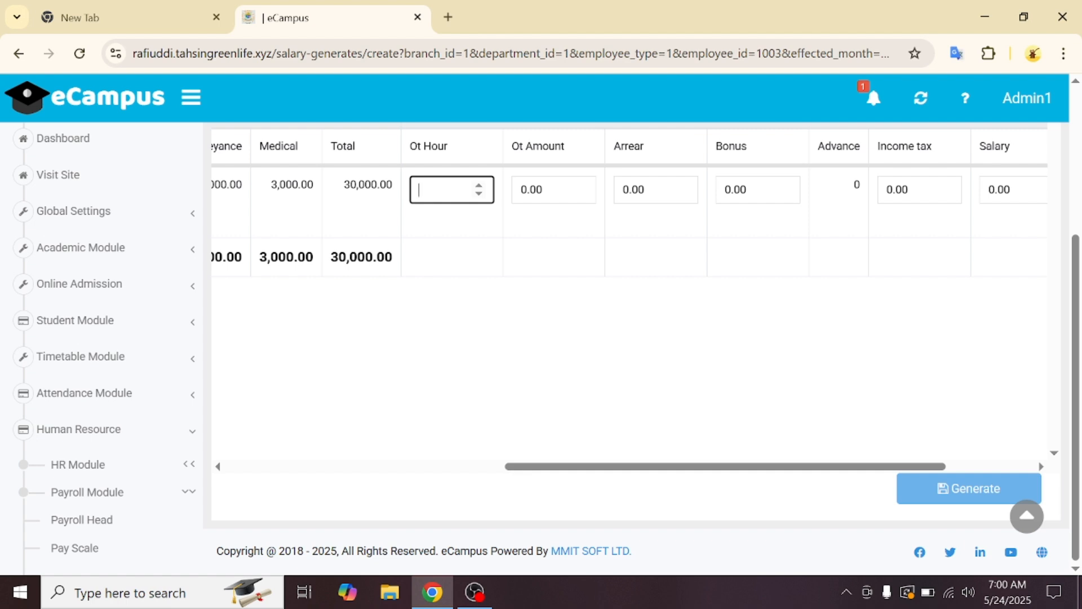
pyautogui.write('1')
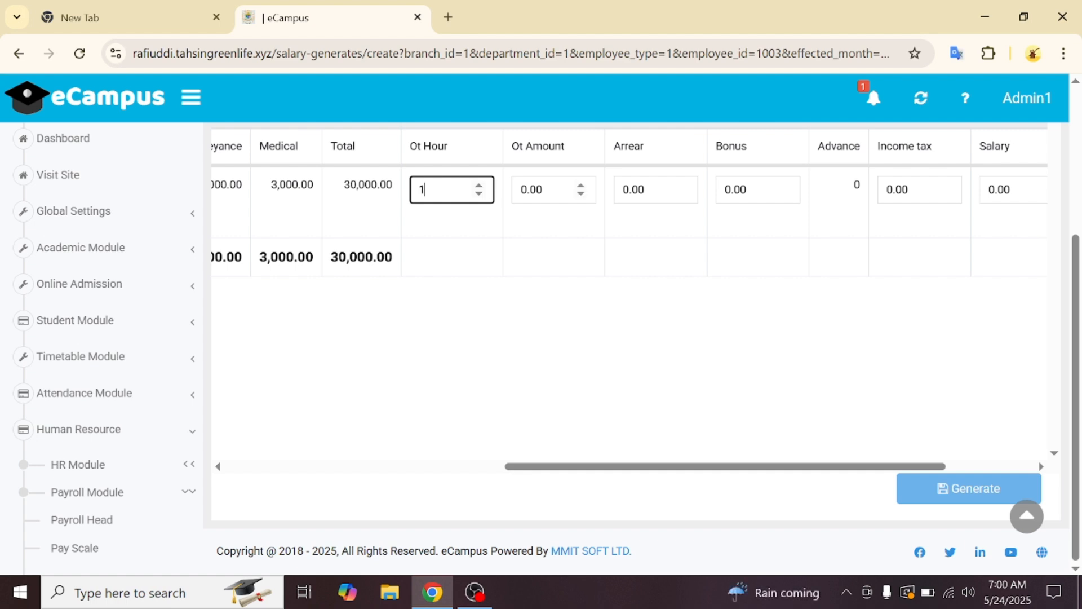
pyautogui.click(541, 189)
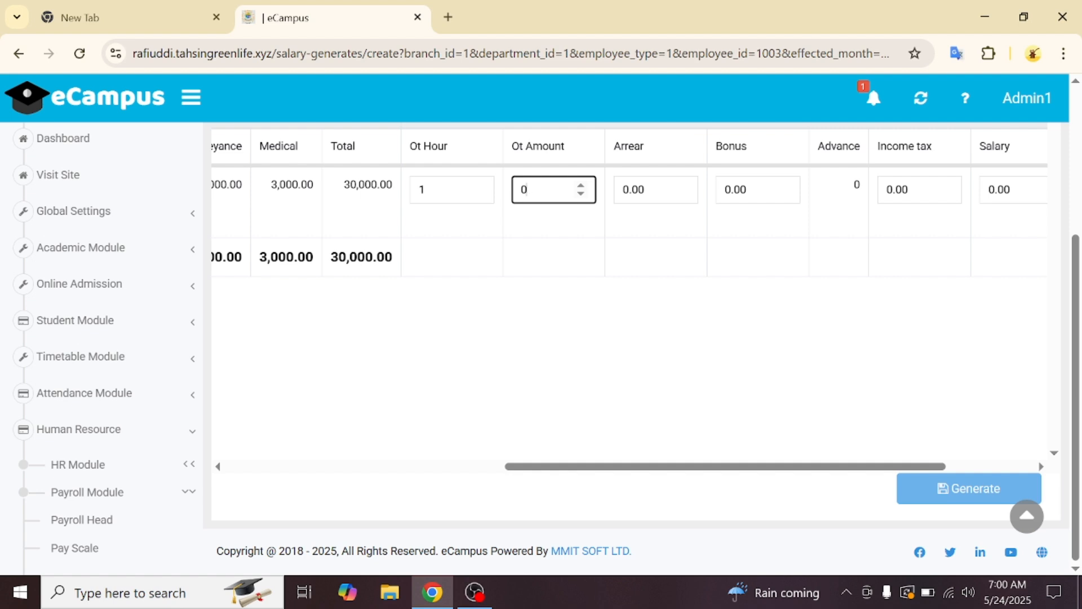
pyautogui.write('100')
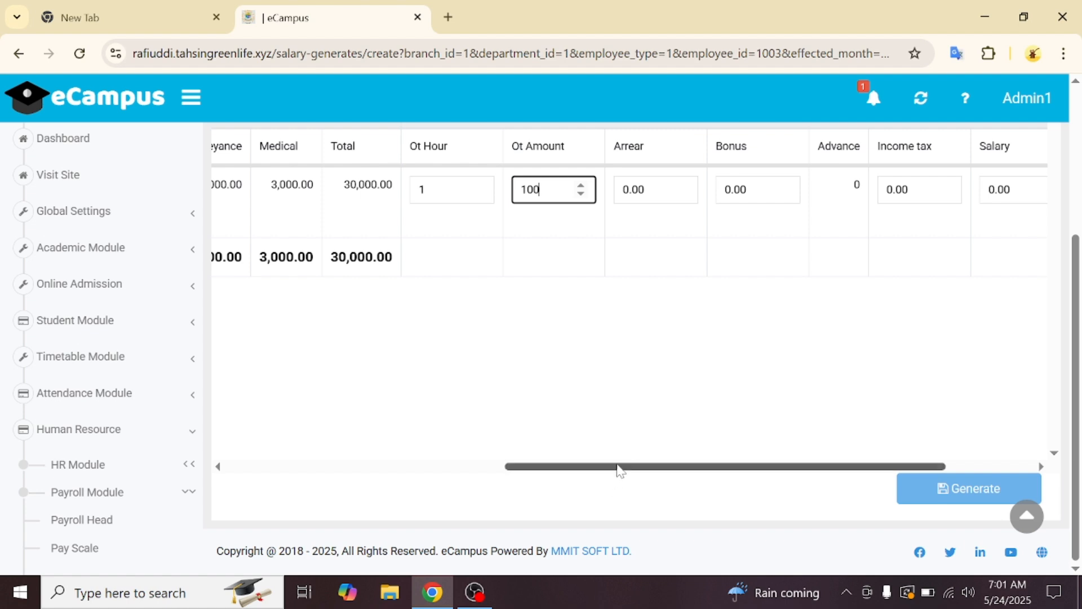
pyautogui.moveTo(620, 468); pyautogui.dragTo(314, 497)
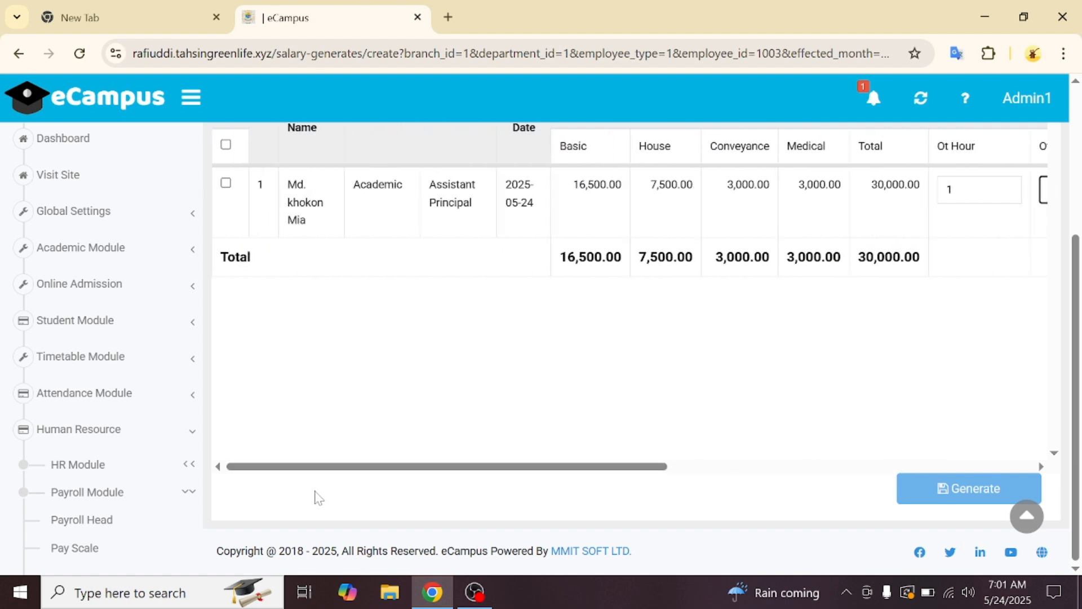
# - Select the employee's row and generate the 30100.00 May 2025 salary, acknowledging the success message
pyautogui.click(226, 184)
pyautogui.click(931, 484)
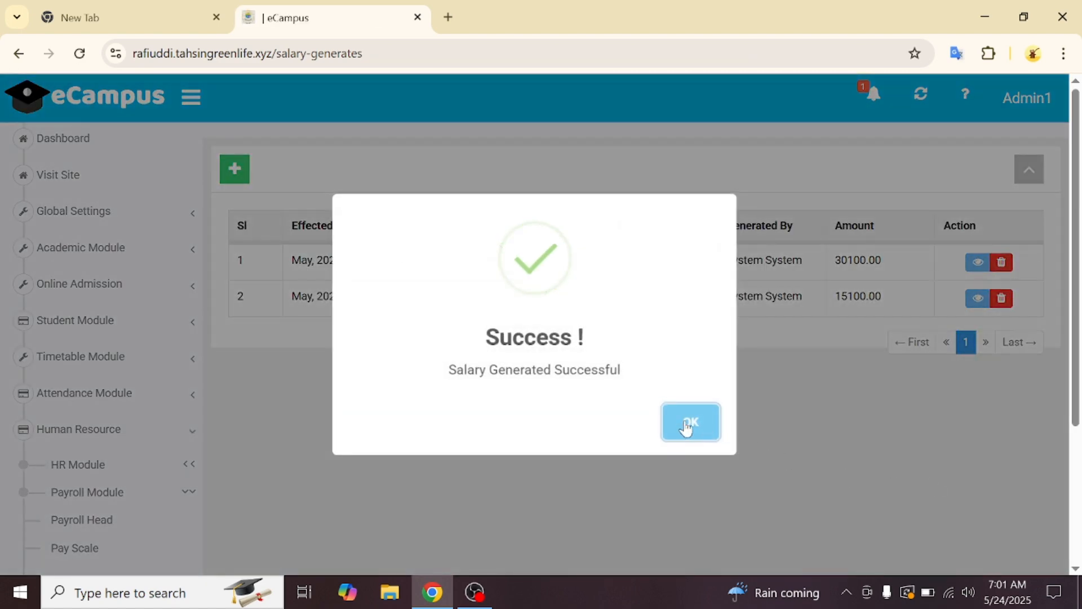
pyautogui.click(686, 428)
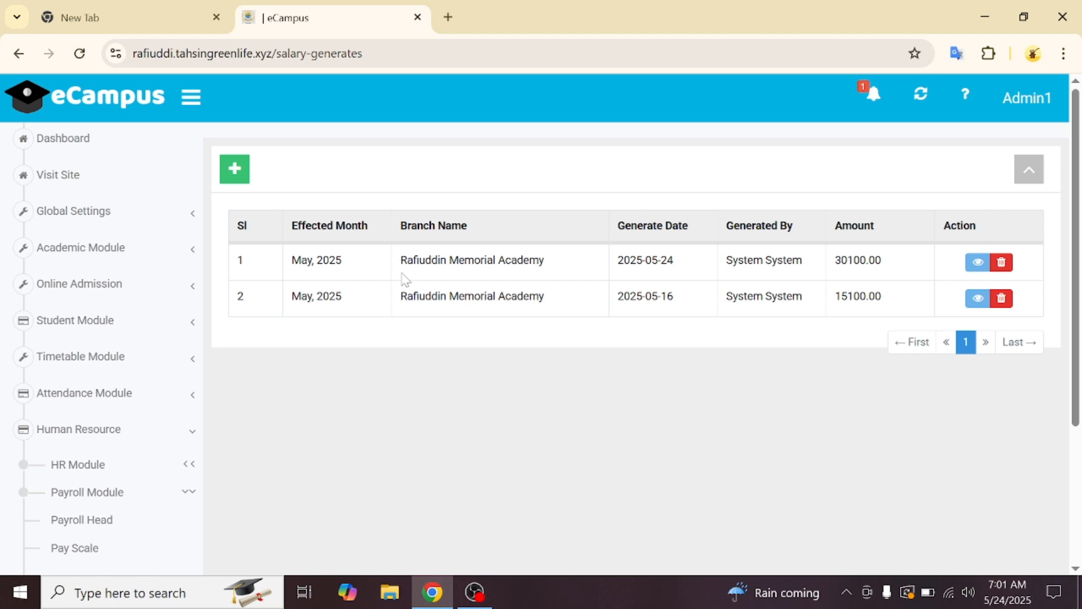
# - Open the Payroll Head list and then the Salary Payment page
pyautogui.click(109, 517)
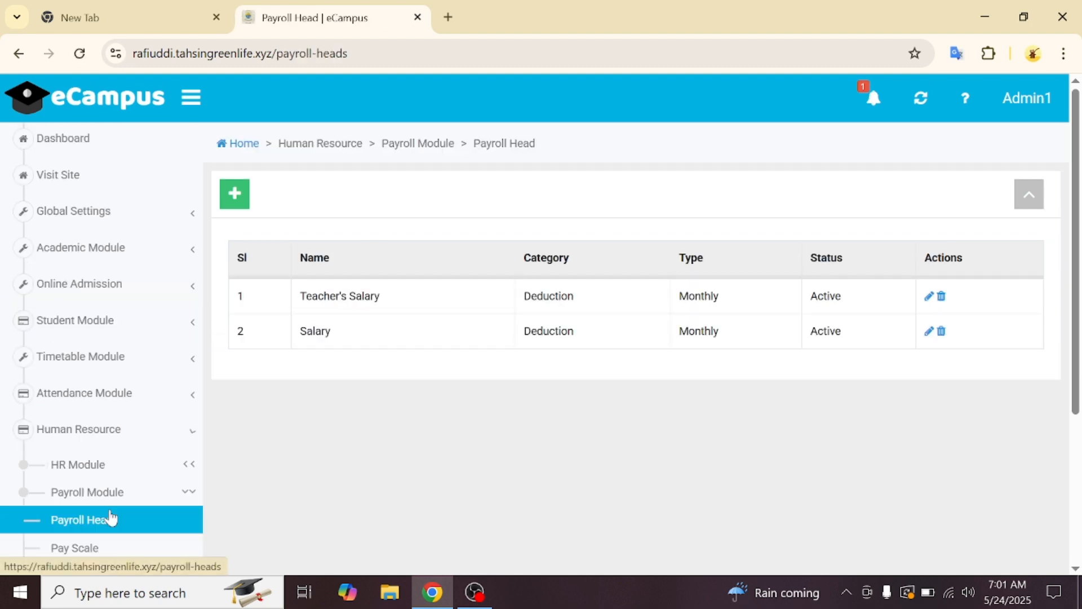
pyautogui.scroll(-3, 111, 517)
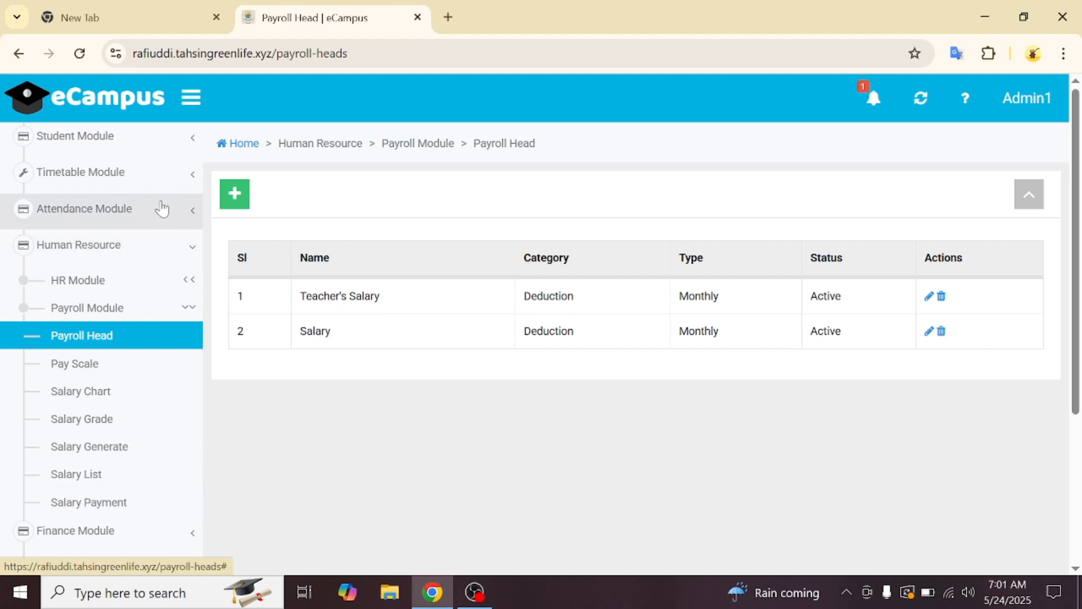
pyautogui.click(121, 503)
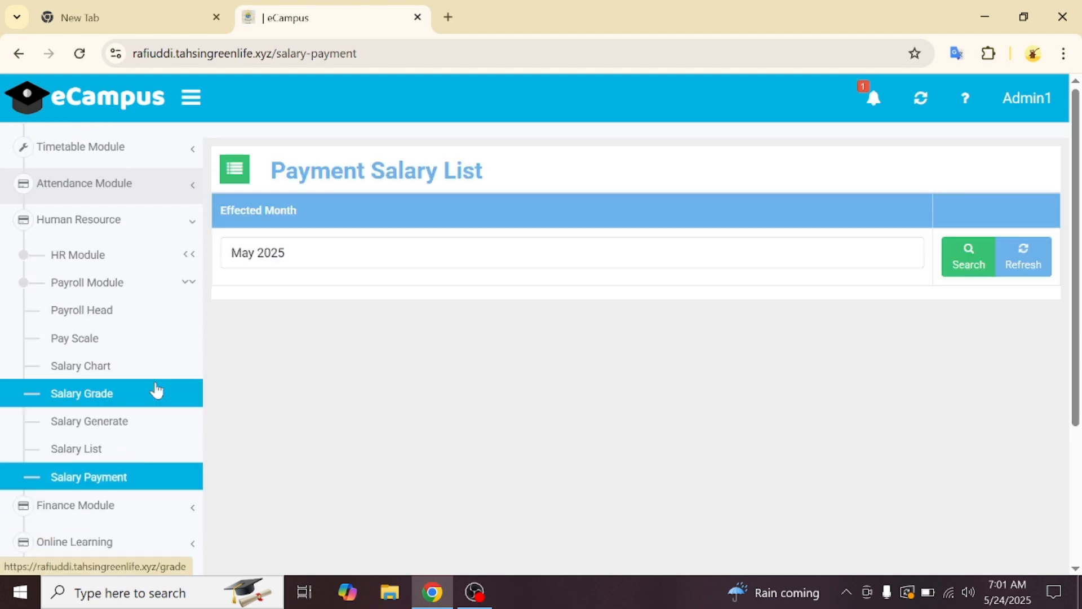
# - Open the Accounts Head list under Finance Module > General Accounts
pyautogui.click(115, 516)
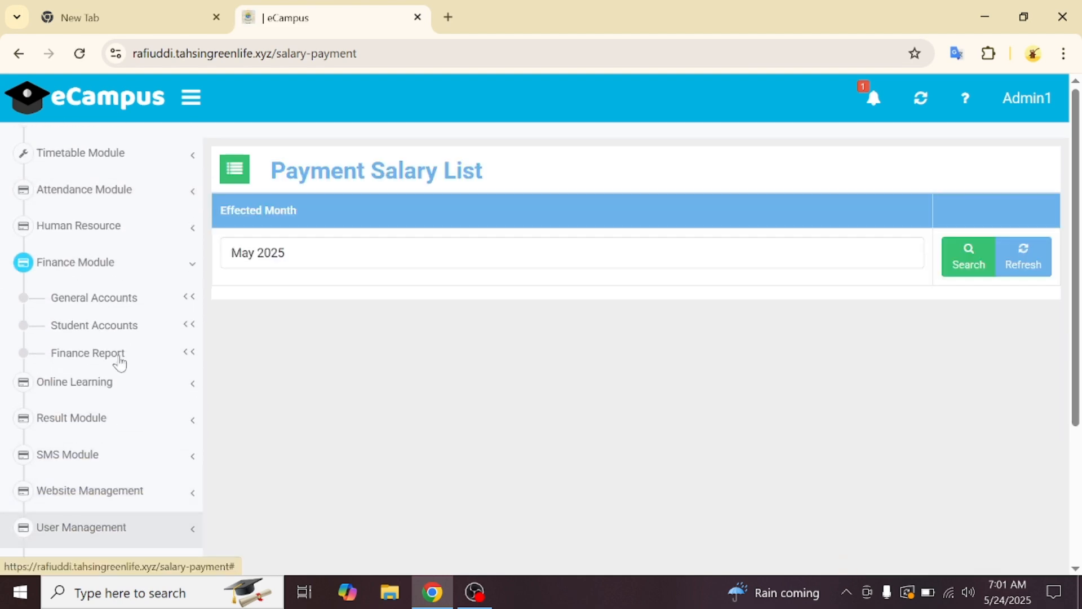
pyautogui.click(134, 300)
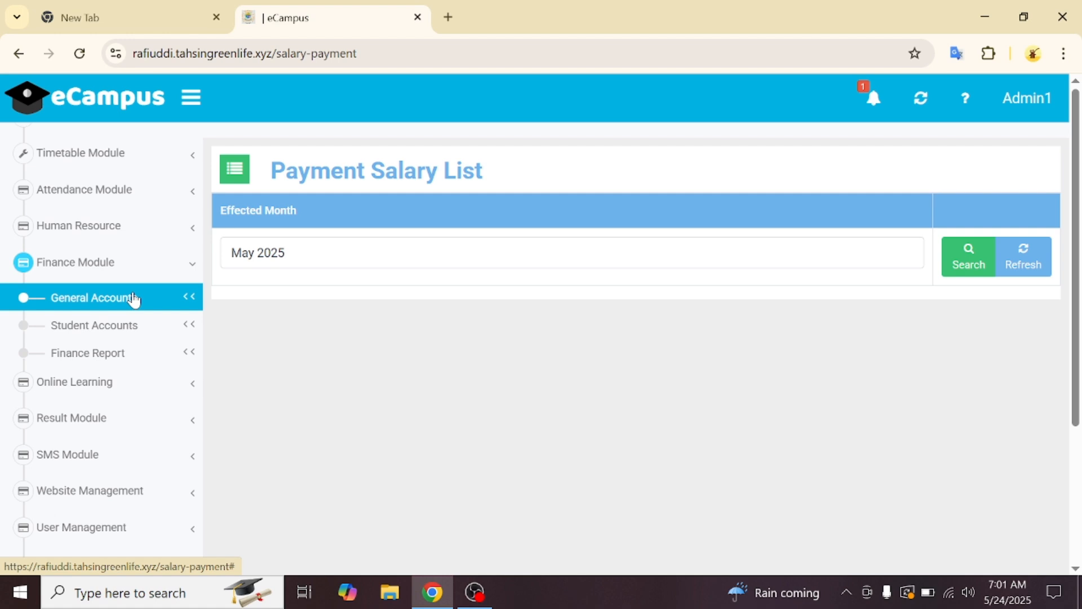
pyautogui.click(133, 300)
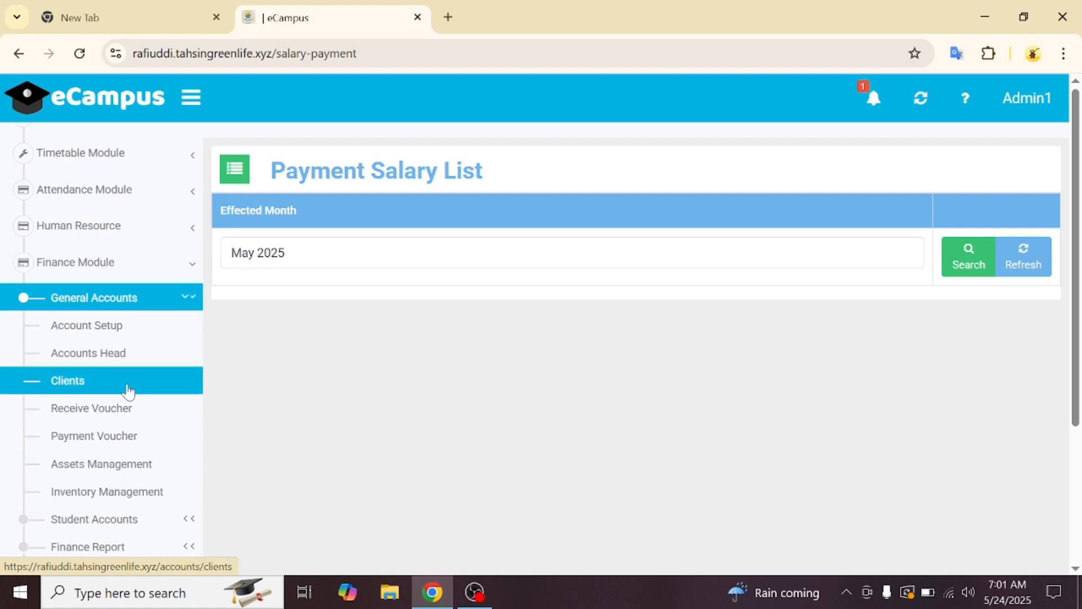
pyautogui.scroll(-1, 125, 442)
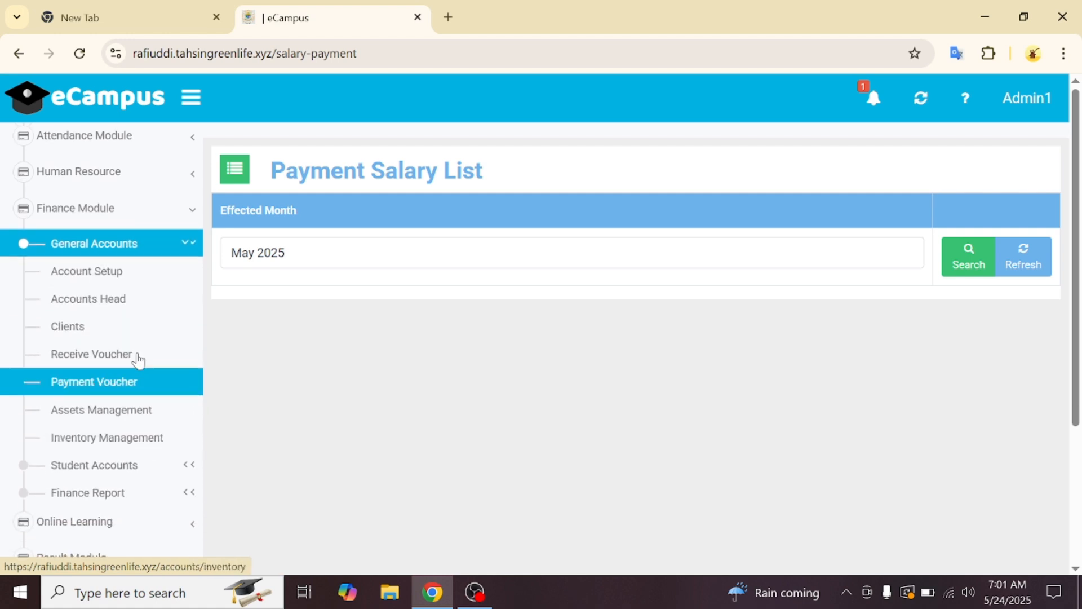
pyautogui.click(125, 305)
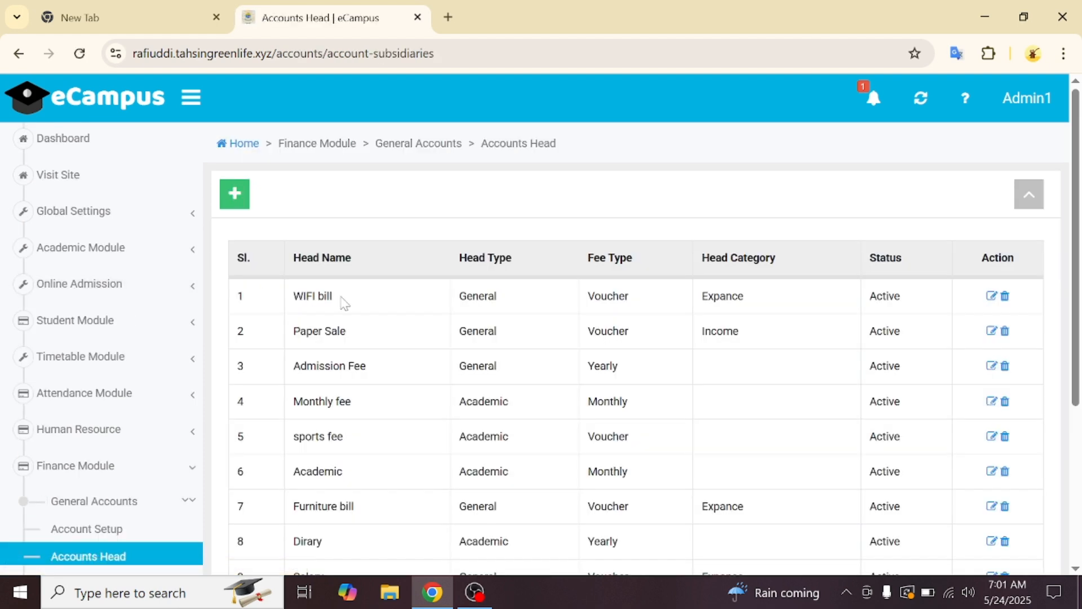
# - Confirm the Salary head is a General voucher expense account, then return to Human Resource > Payroll Module
pyautogui.scroll(-4, 345, 304)
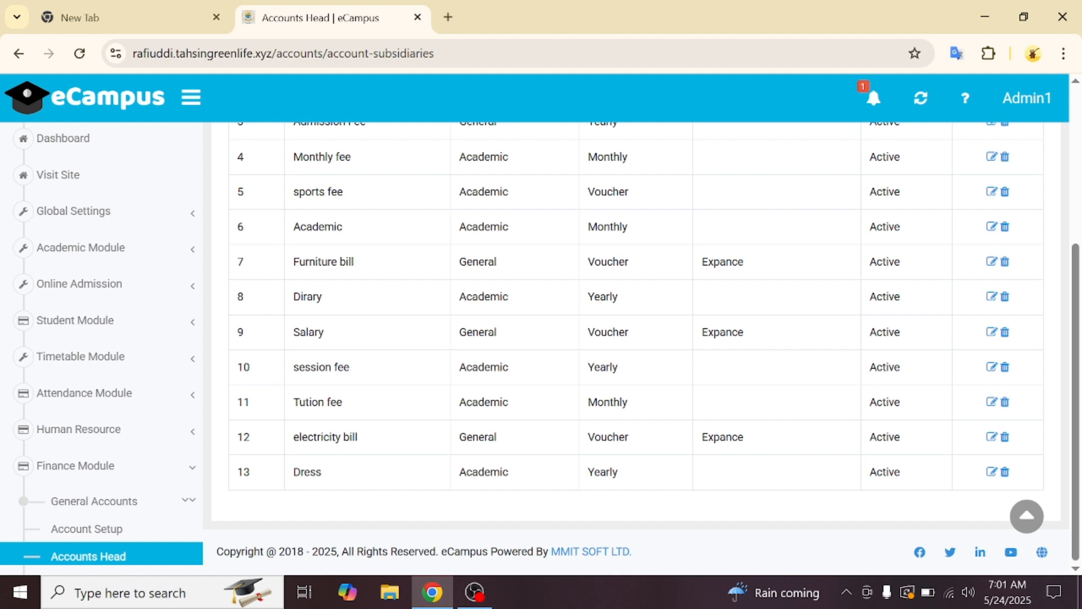
pyautogui.moveTo(309, 332); pyautogui.dragTo(648, 329)
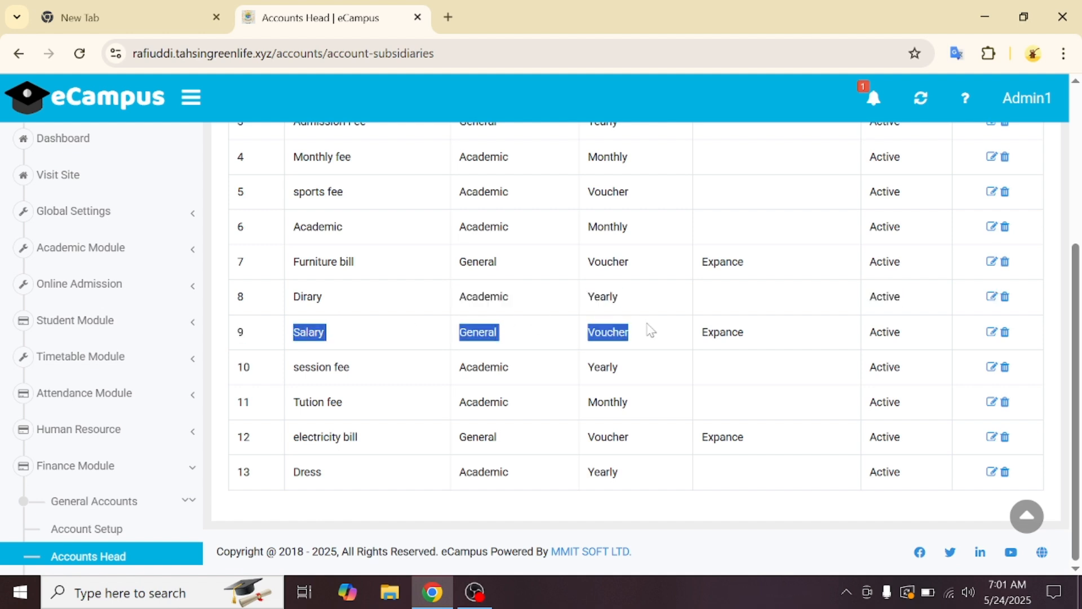
pyautogui.click(141, 446)
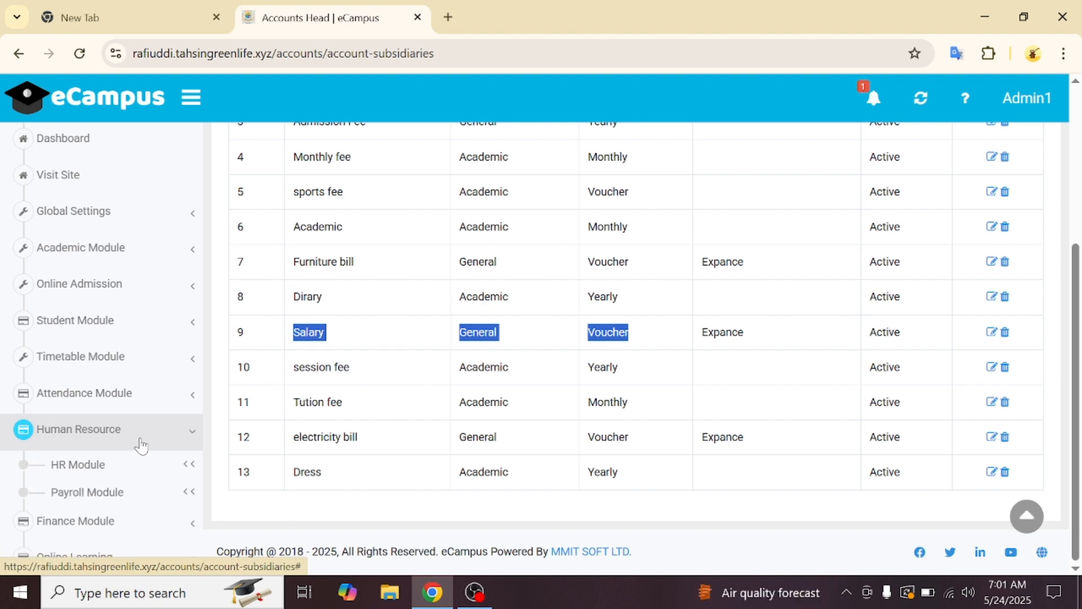
pyautogui.click(130, 491)
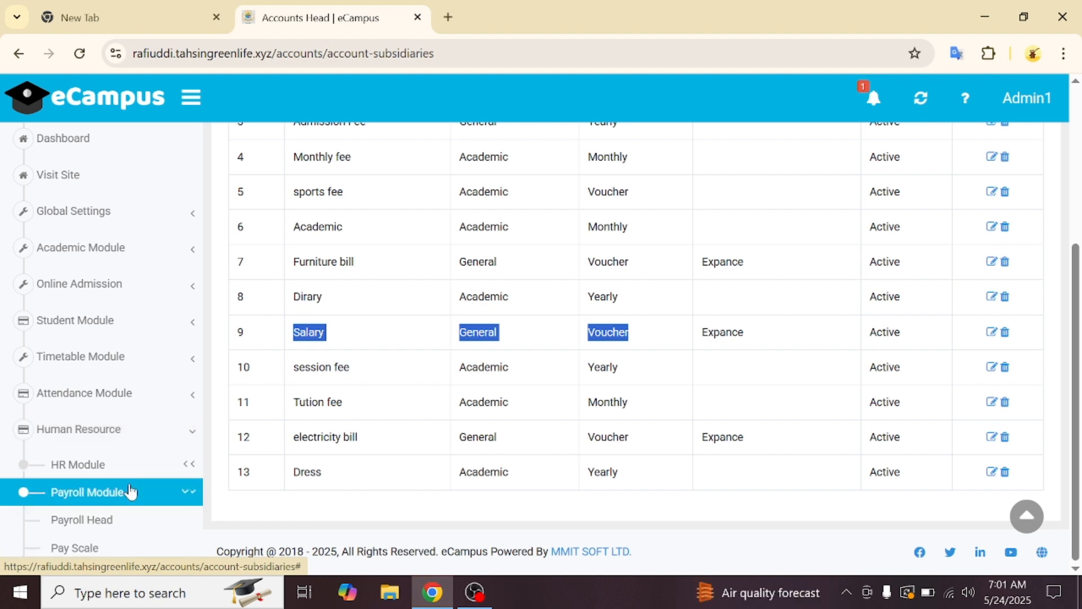
pyautogui.scroll(-3, 130, 491)
# - List May 2025 salary payments and pay the Assistant Principal's full 30100, confirming completion
pyautogui.click(136, 492)
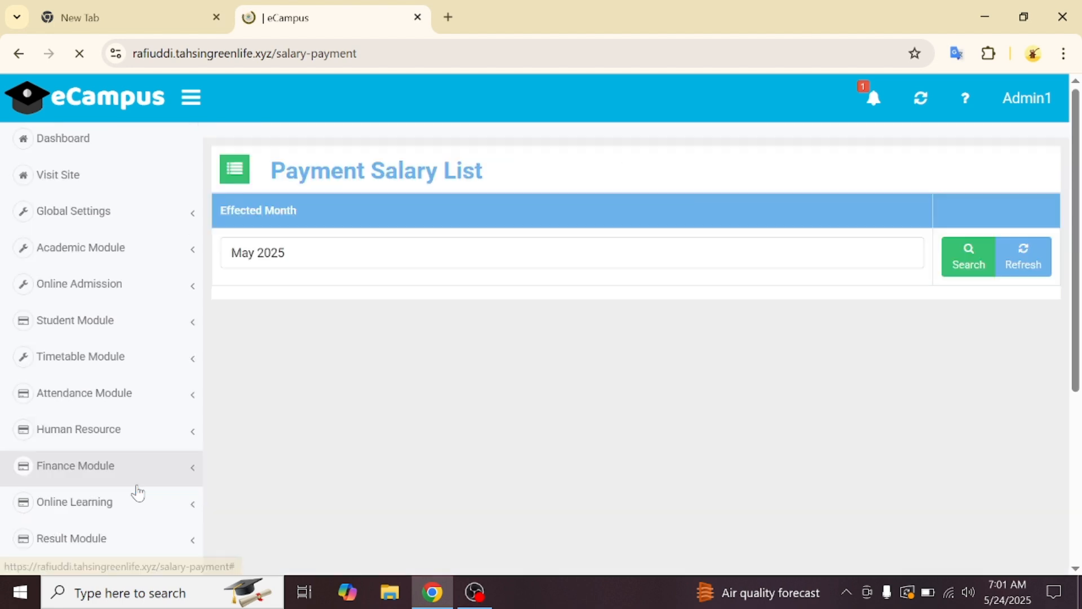
pyautogui.click(958, 260)
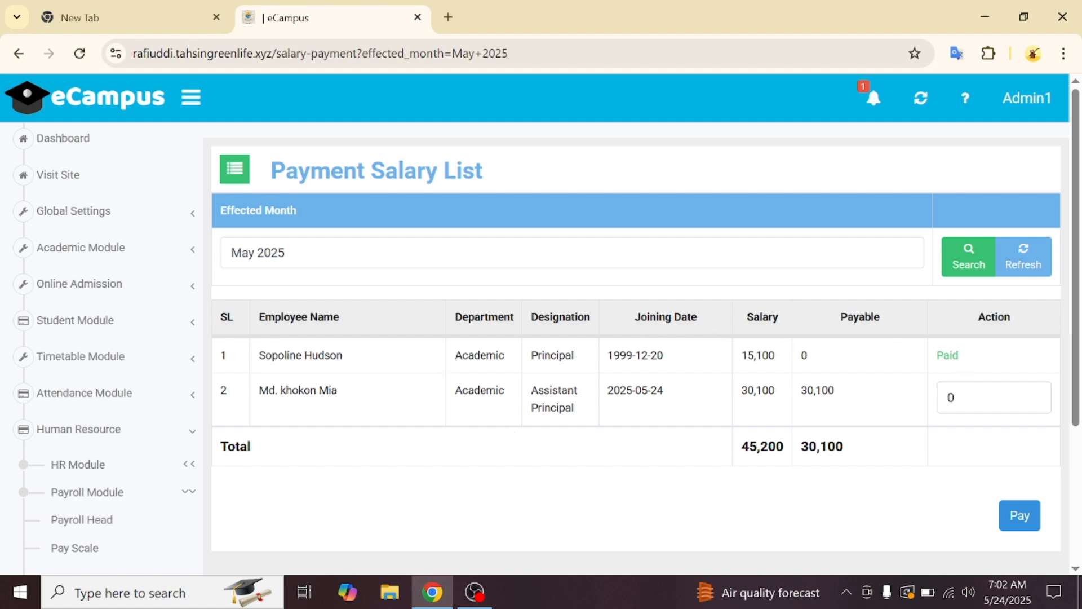
pyautogui.click(983, 398)
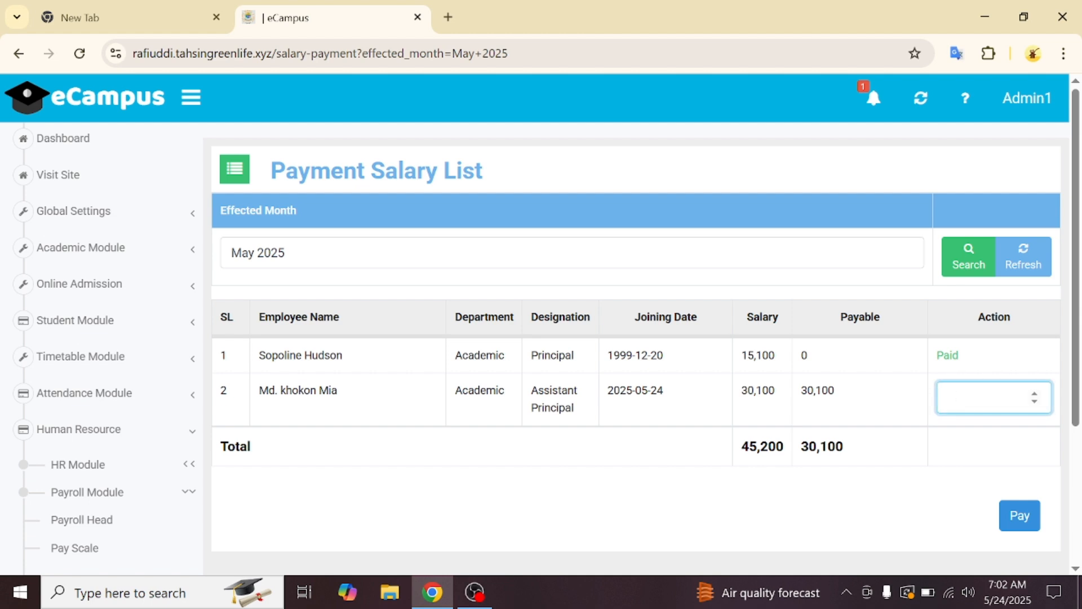
pyautogui.write('30100')
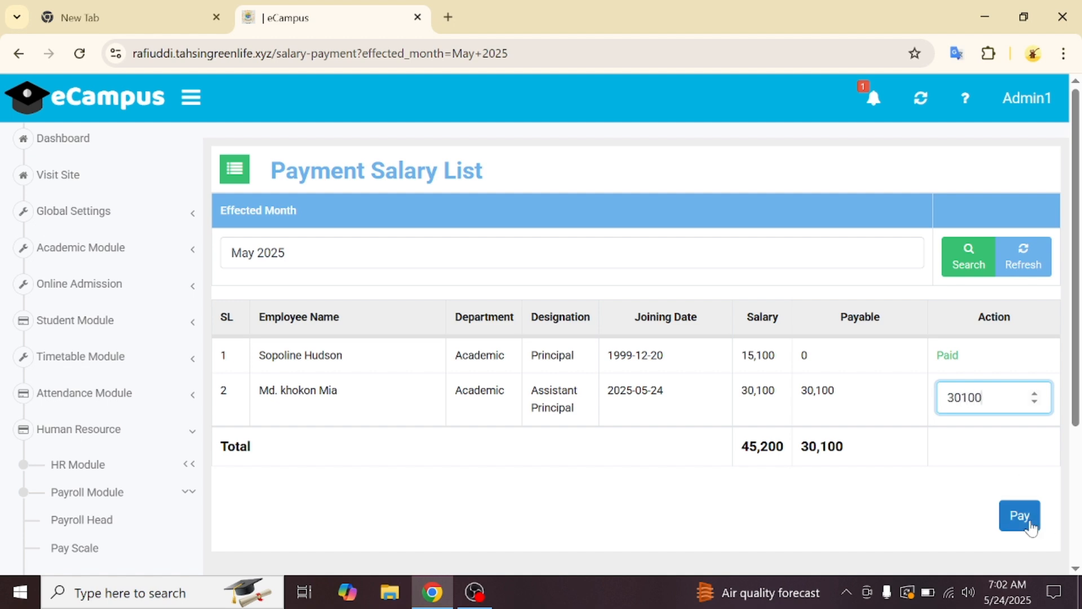
pyautogui.click(1032, 528)
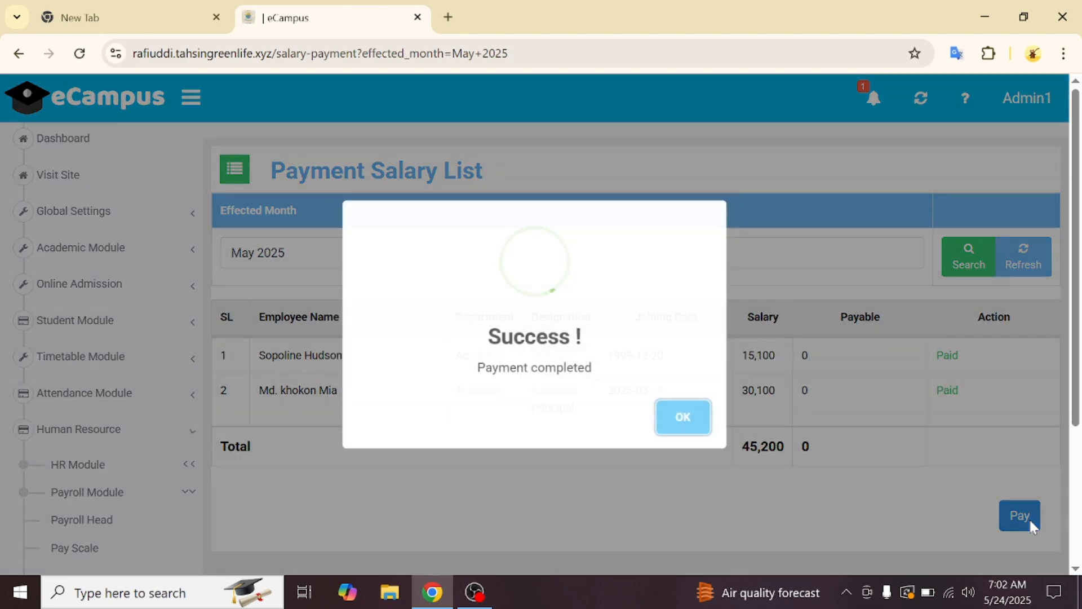
pyautogui.click(692, 422)
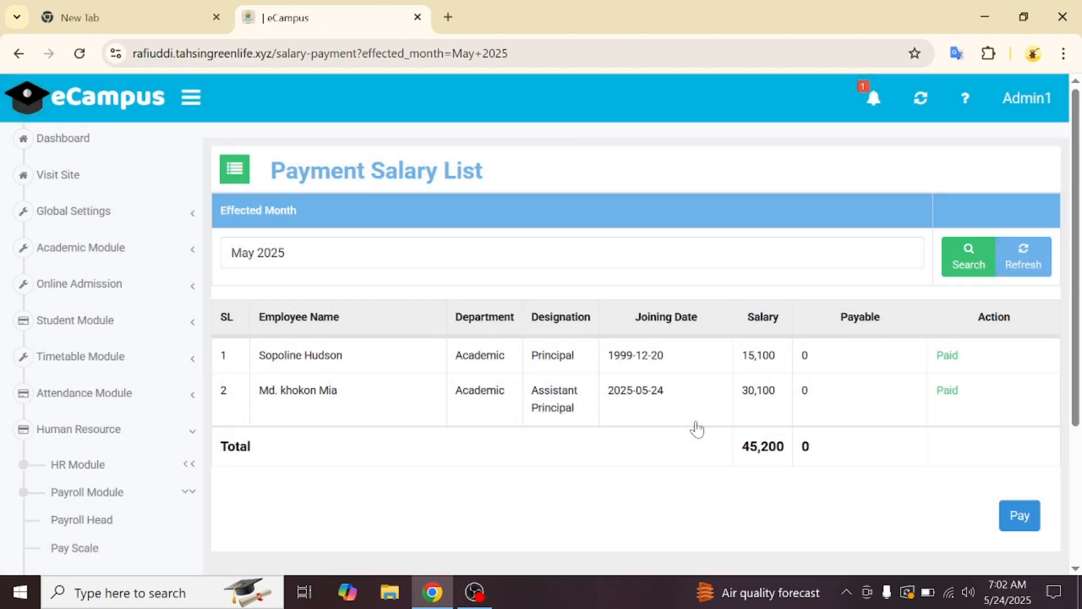
pyautogui.scroll(-4, 130, 429)
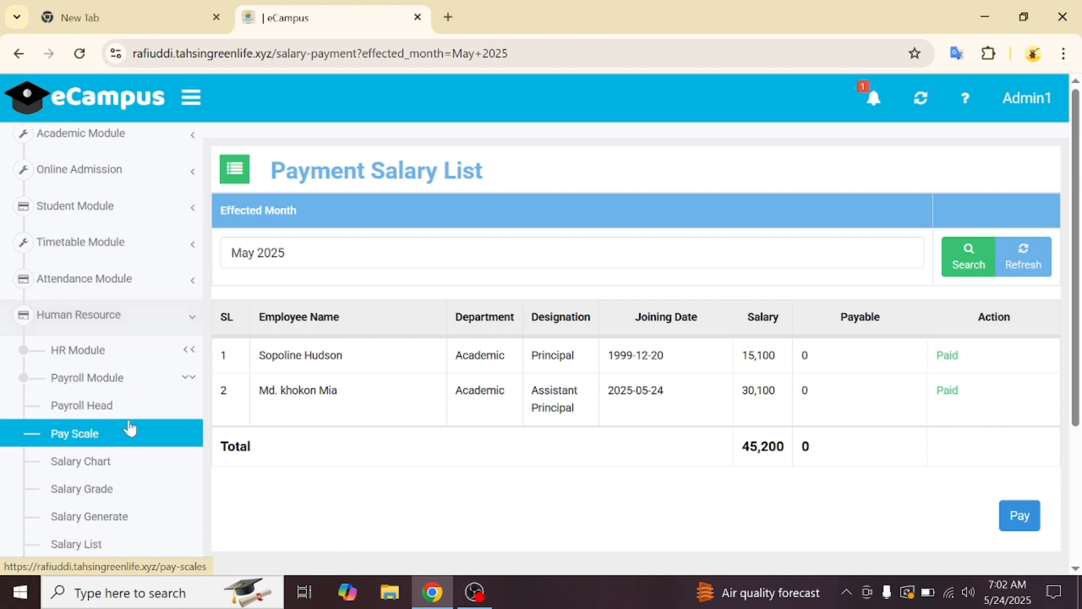